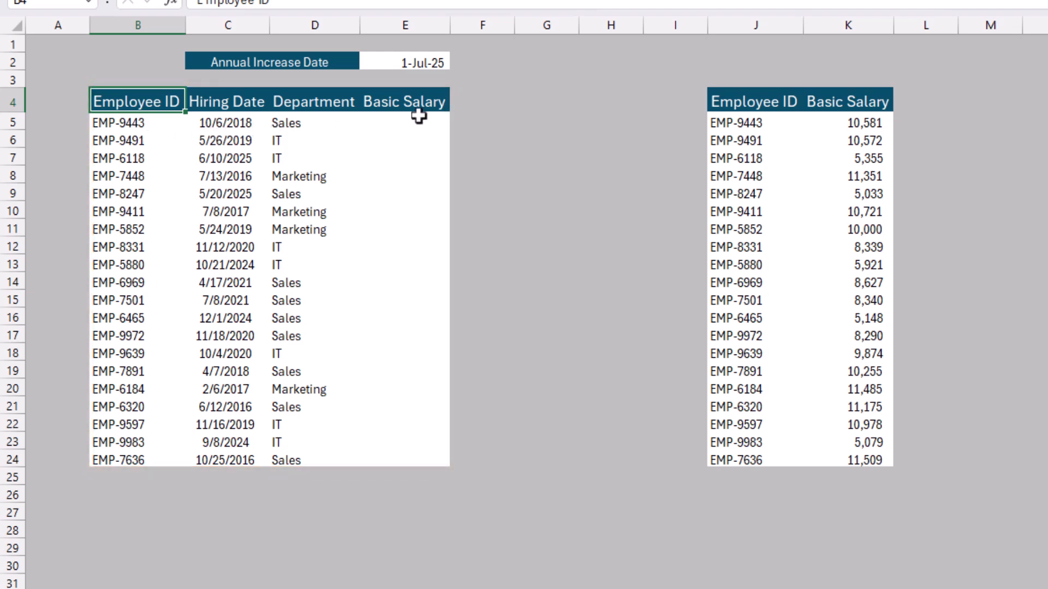
drag(419, 116, 401, 368)
click(401, 370)
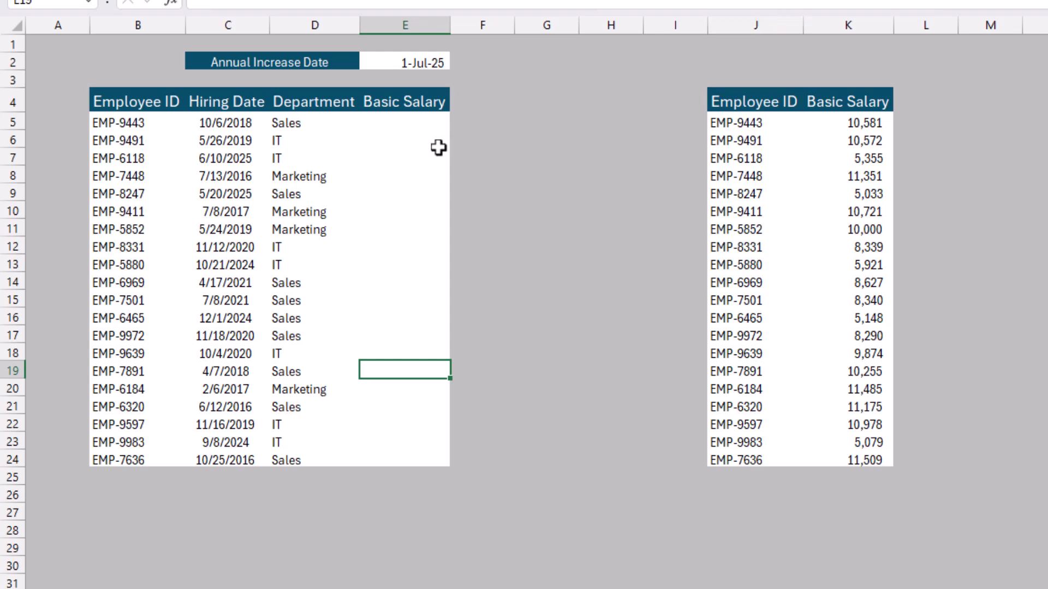
Start an IF formula in E5 that tests whether the increase date minus the hiring date is at least 365 days (E2-C5>=365).
click(422, 121)
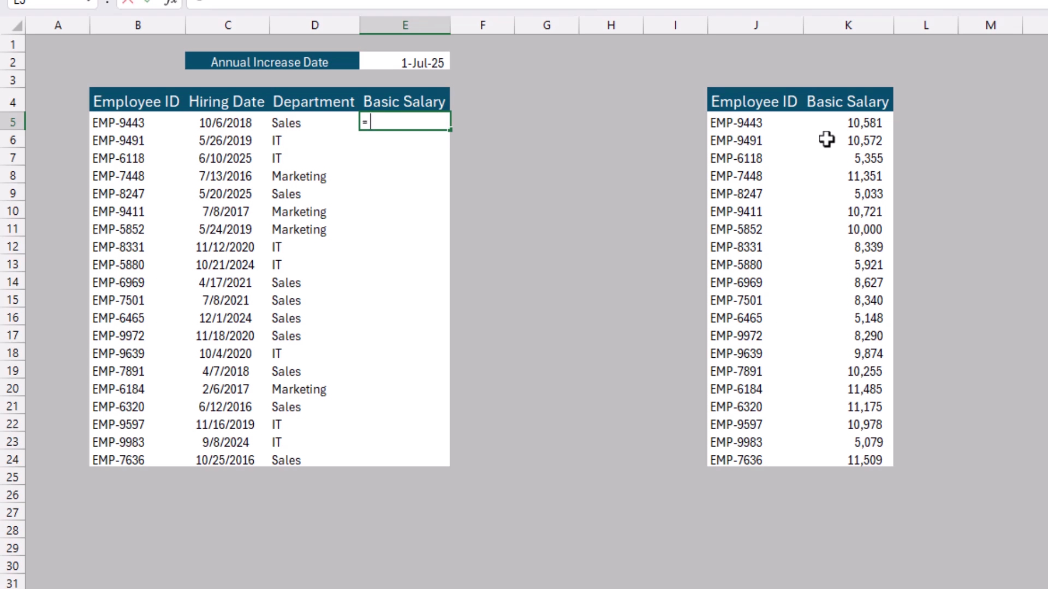
text(IF ()
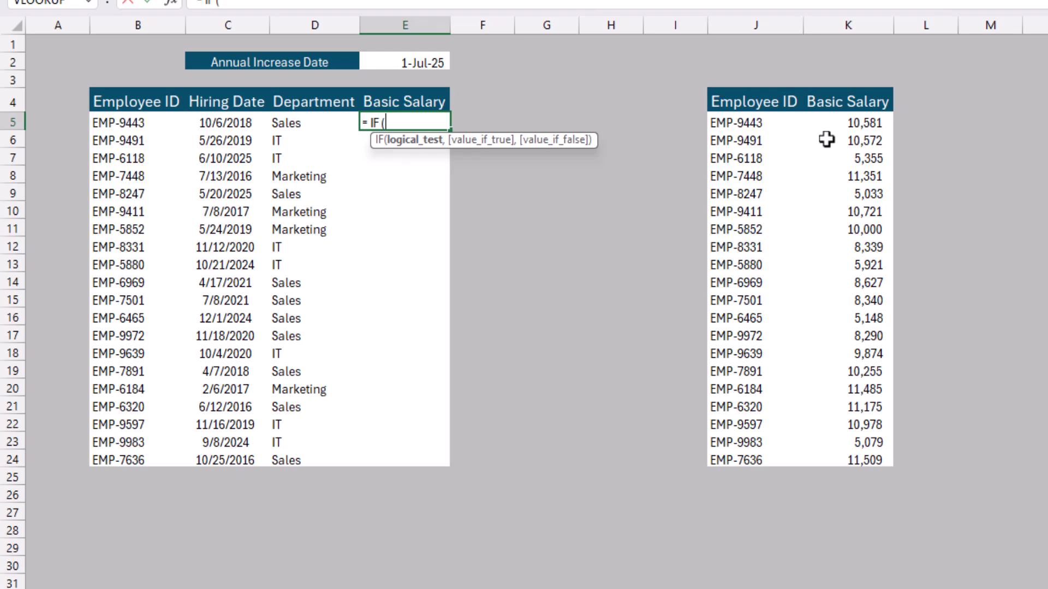
key(Up)
key(Up)
key(Up)
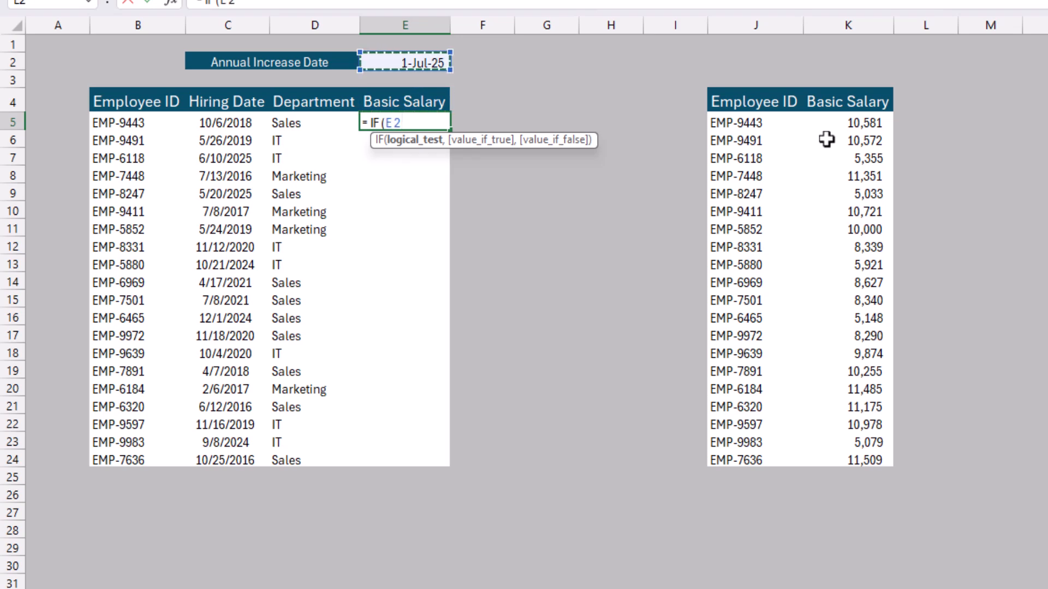
text(-)
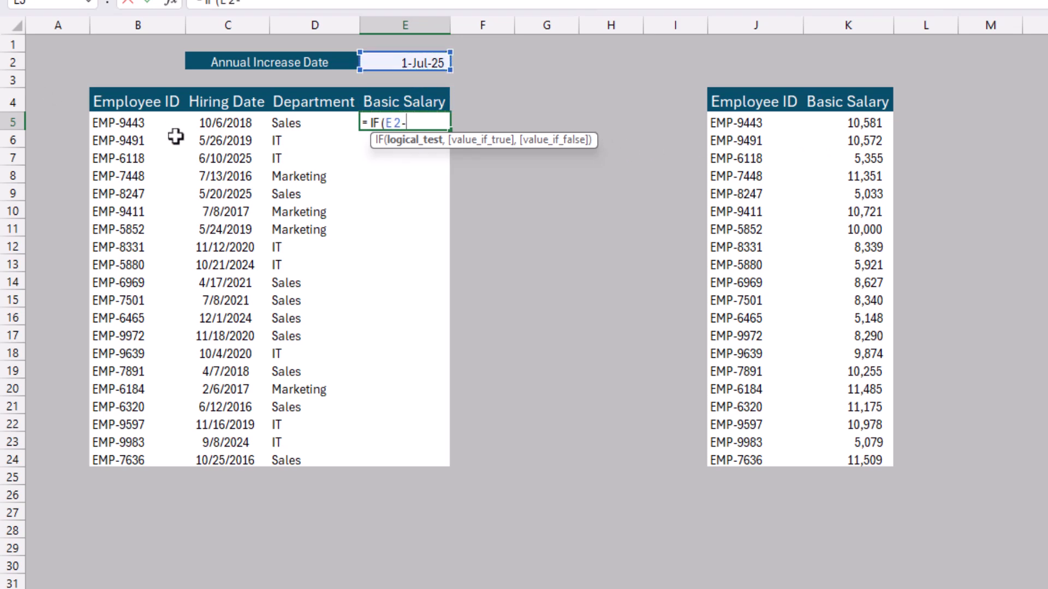
click(195, 126)
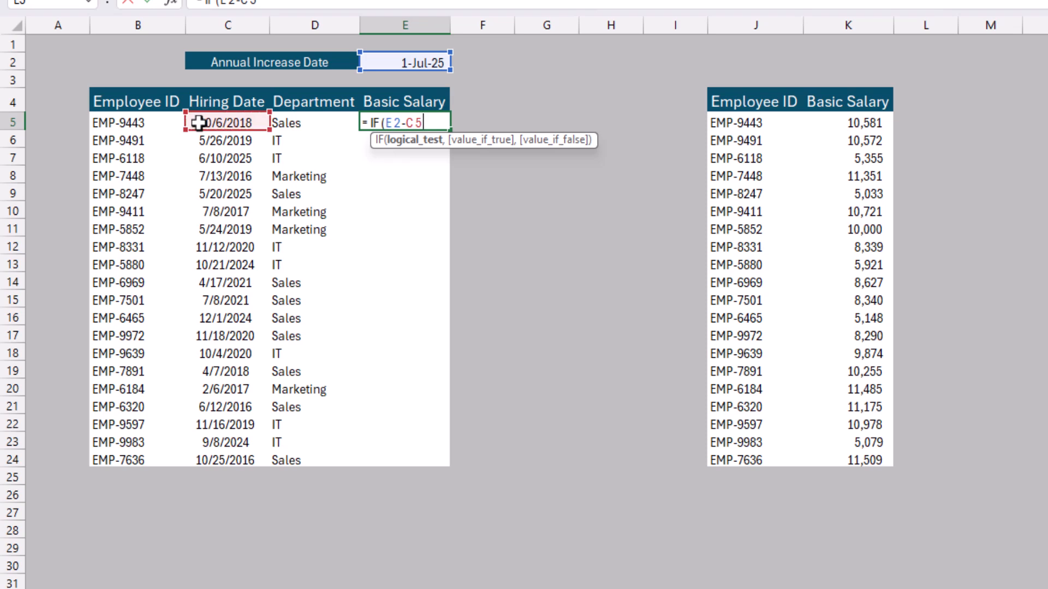
text(>=365)
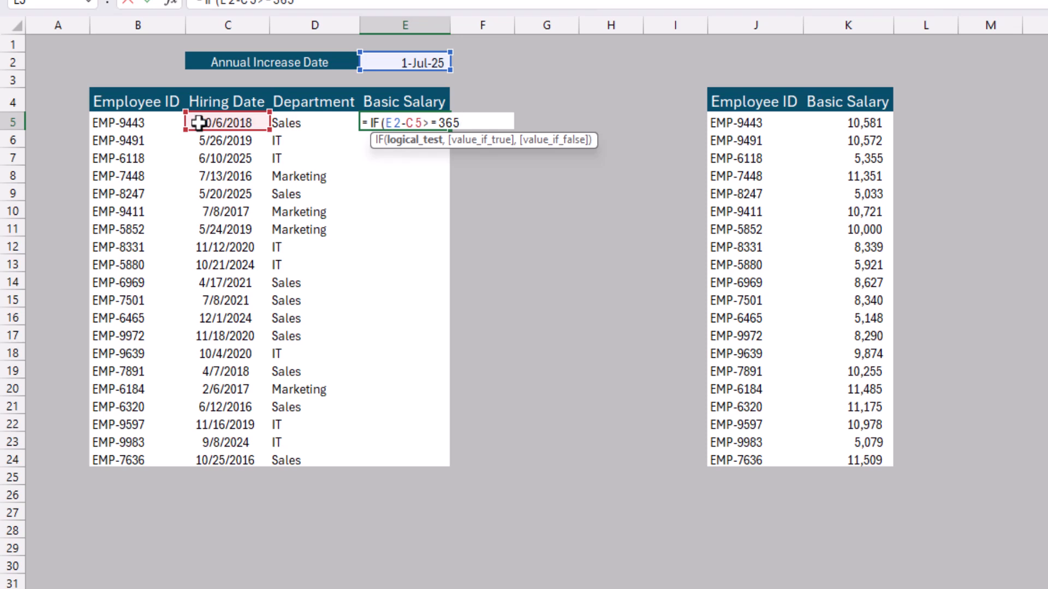
text(,)
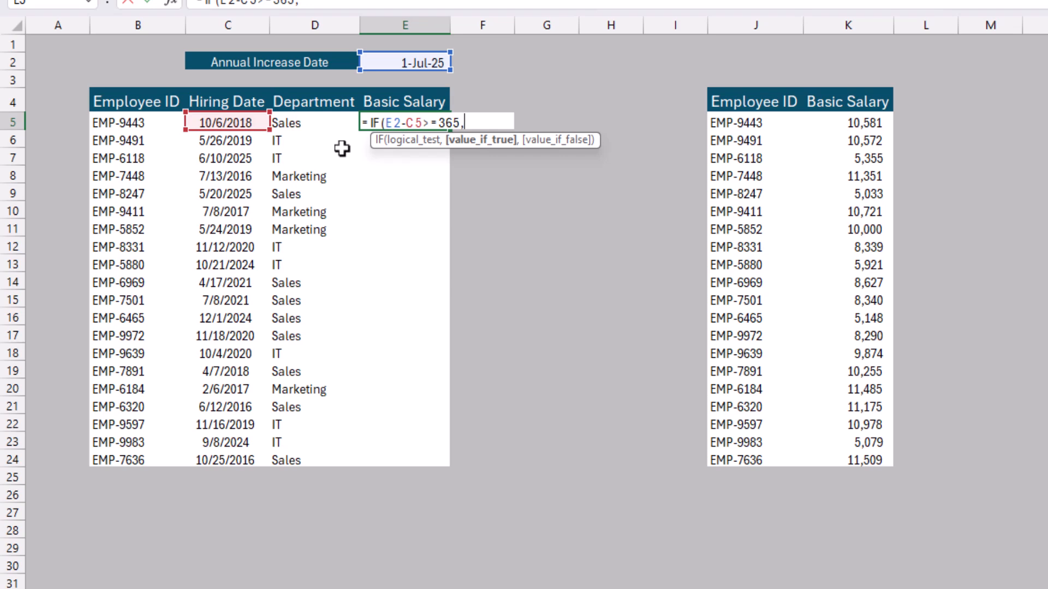
Add VLOOKUP(B5,J4:K24,2,0) as the IF formula's value if true, looking up the basic salary by employee ID.
text(vlo)
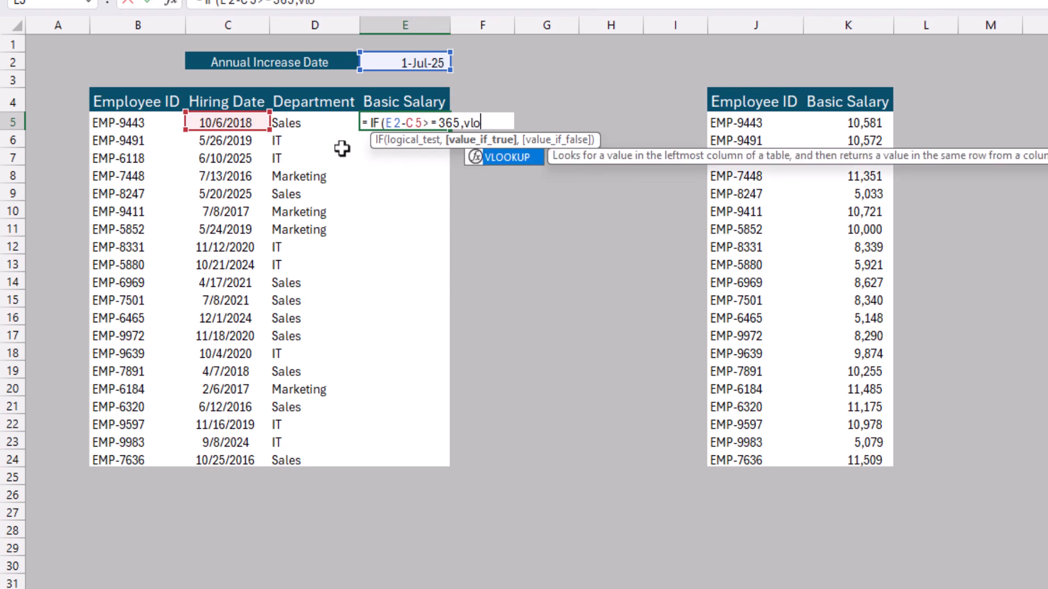
key(Tab)
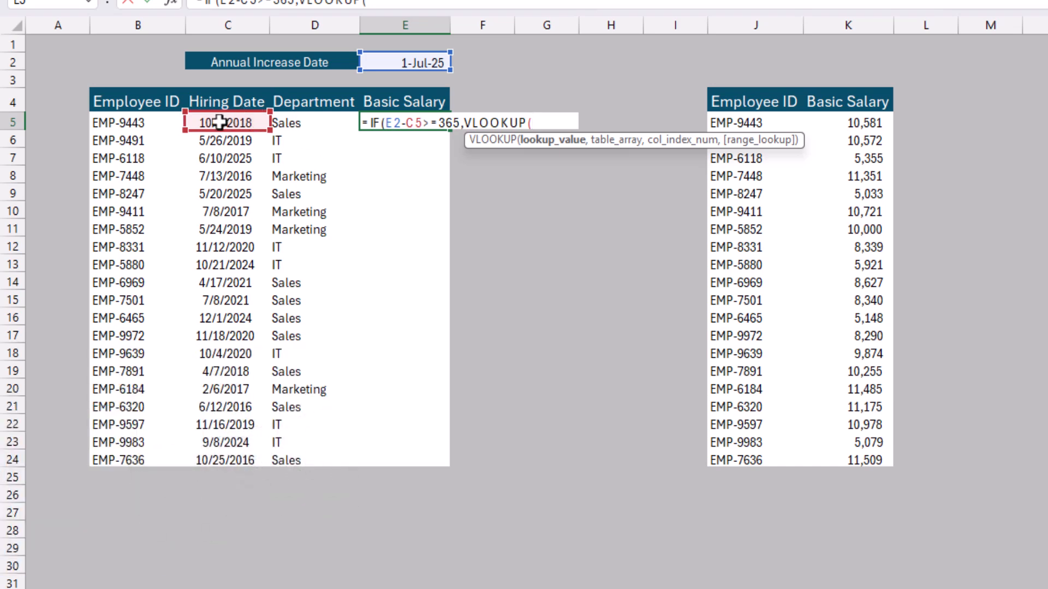
click(143, 122)
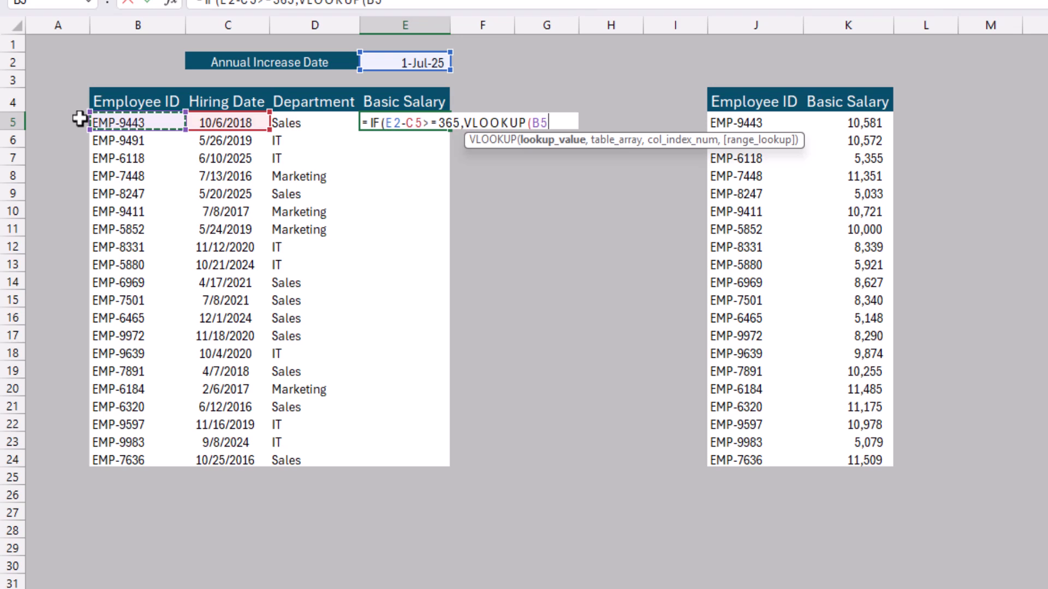
text(,)
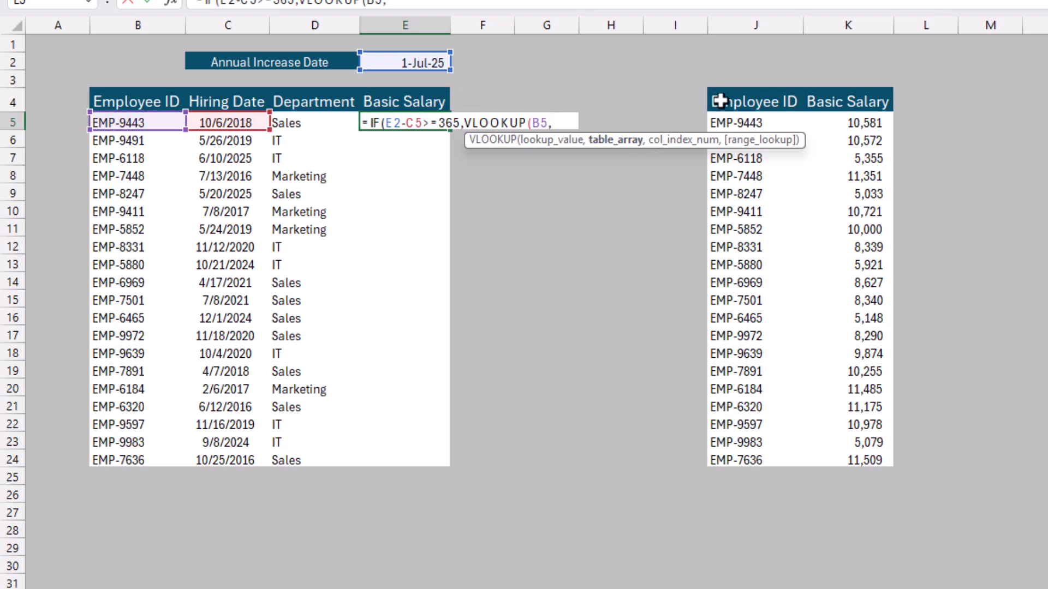
click(719, 100)
key(ctrl+shift+Right)
key(ctrl+shift+Down)
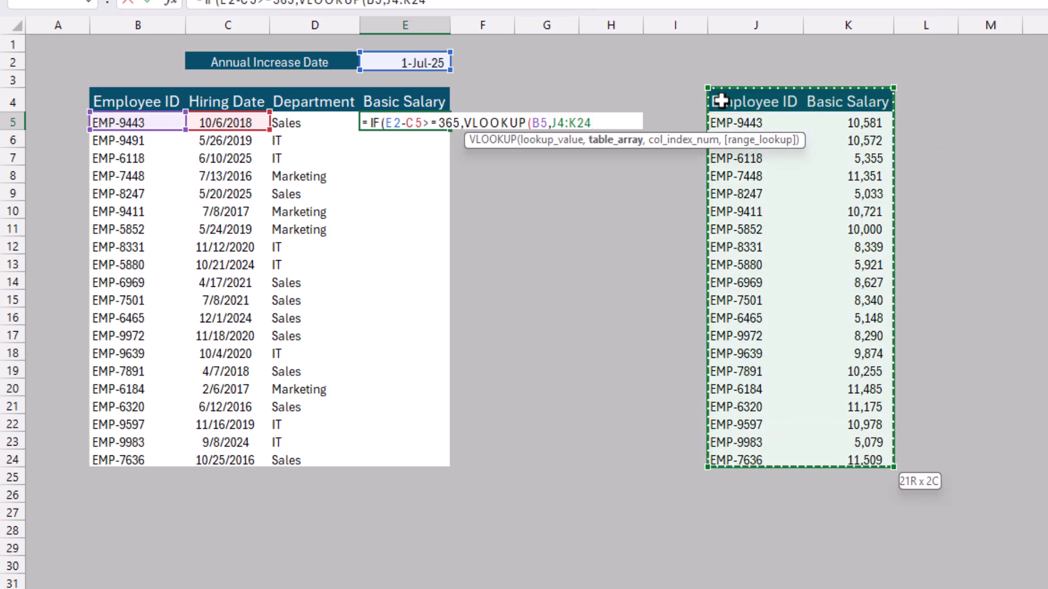
text(,)
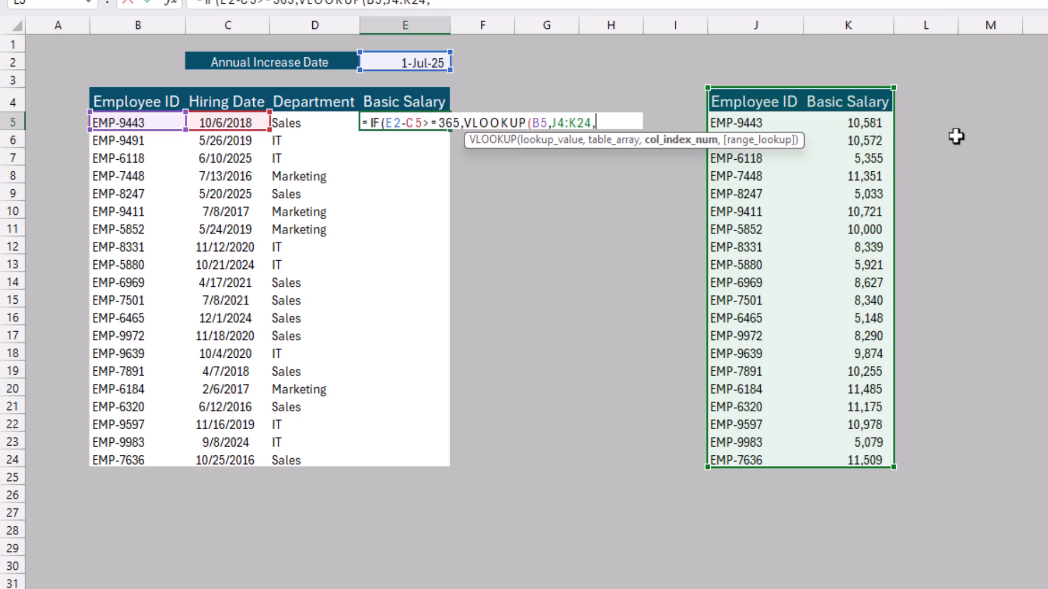
text(2,0)
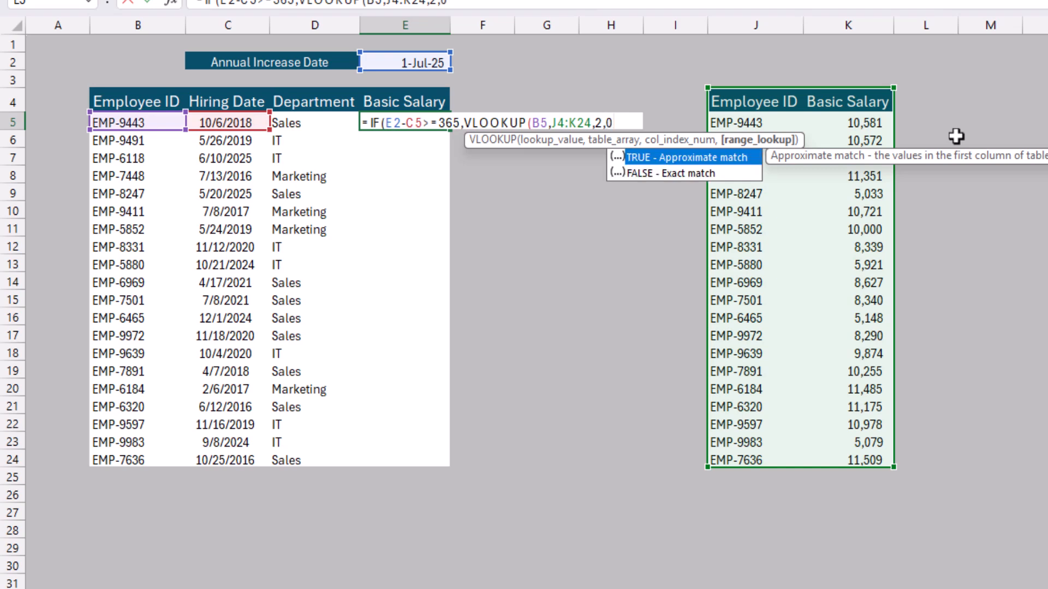
text())
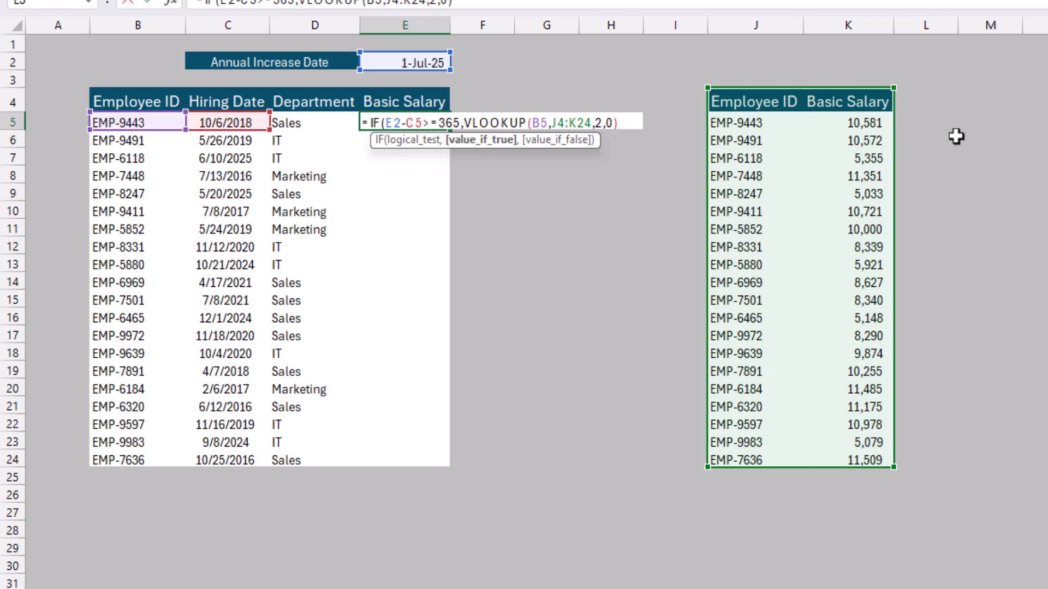
Finish the E5 formula with an empty text string ("") as the value if false.
text(,)
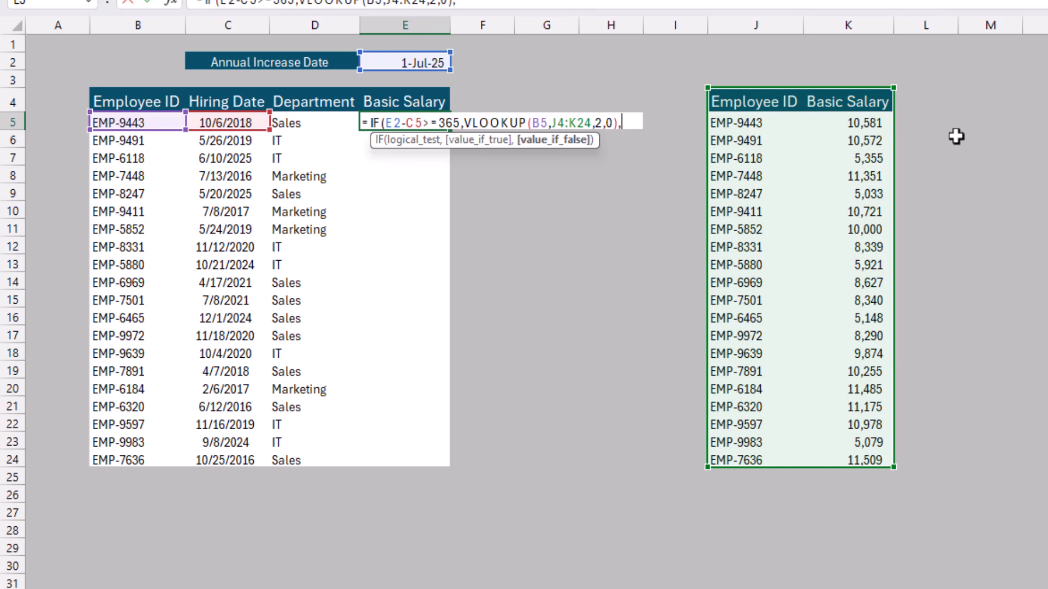
text(""))
key(Return)
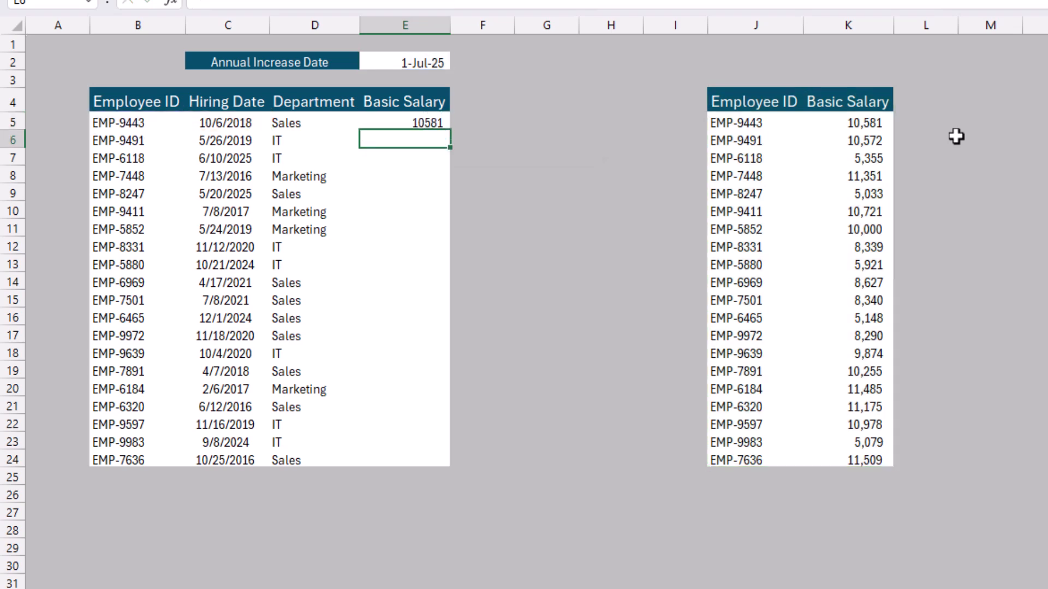
Make the increase date reference and the lookup table range in E5's formula absolute, as $E$2 and $J$4:$K$24.
key(Up)
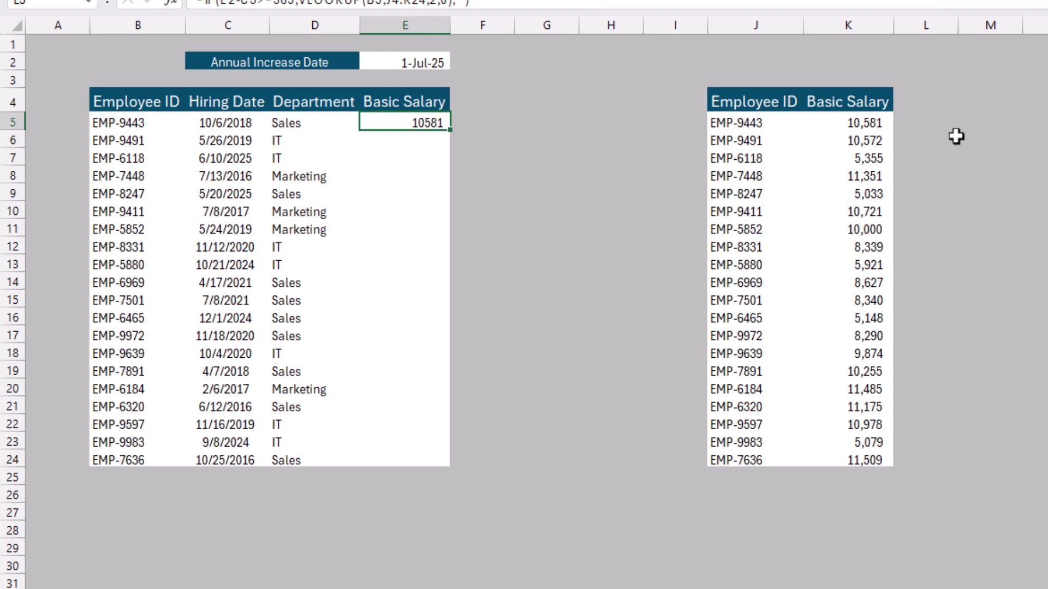
key(Left)
key(Left)
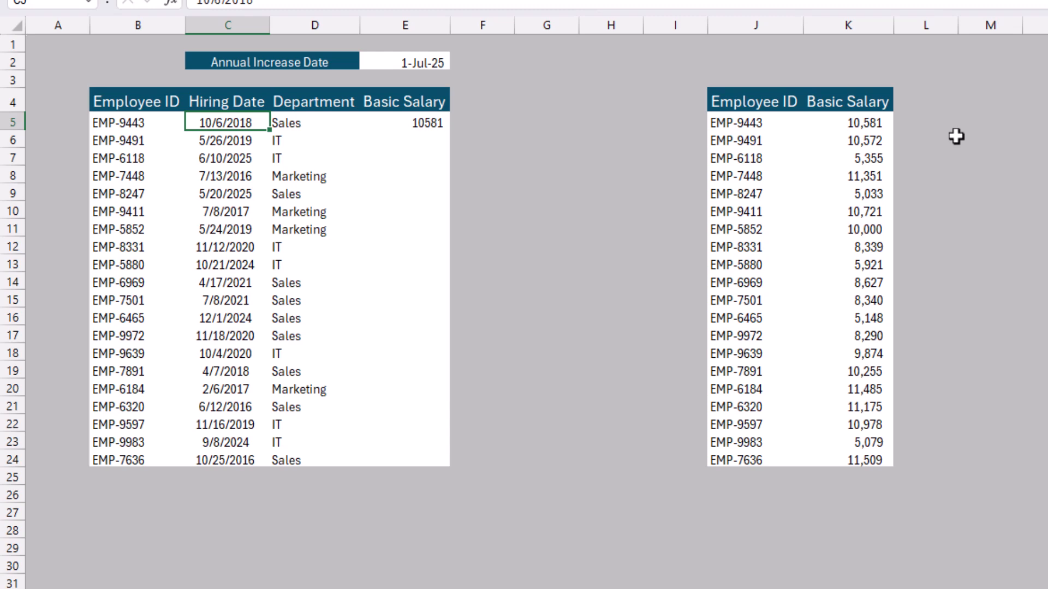
key(Right)
key(Right)
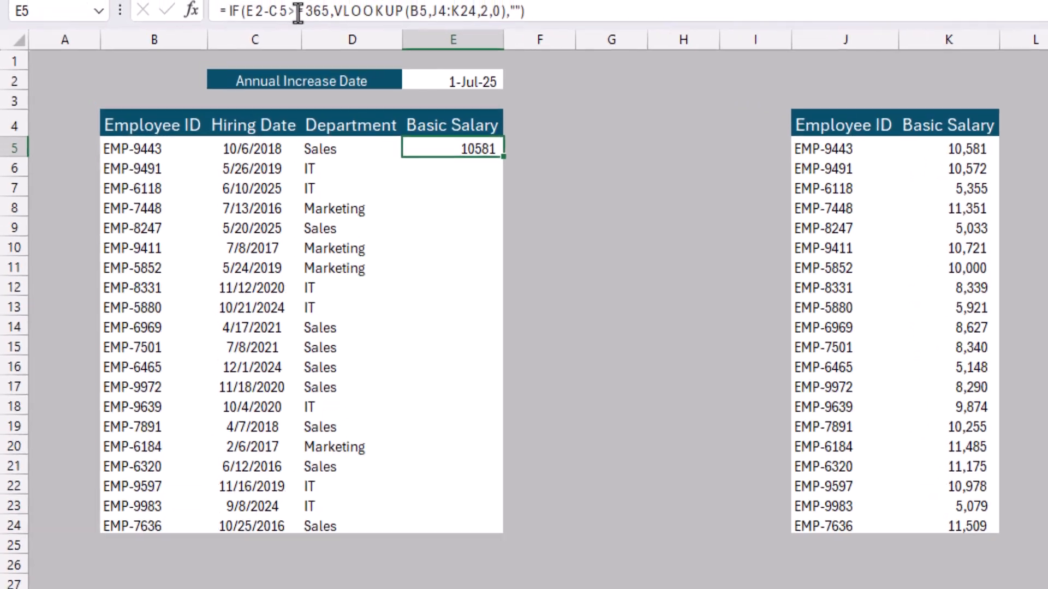
click(294, 12)
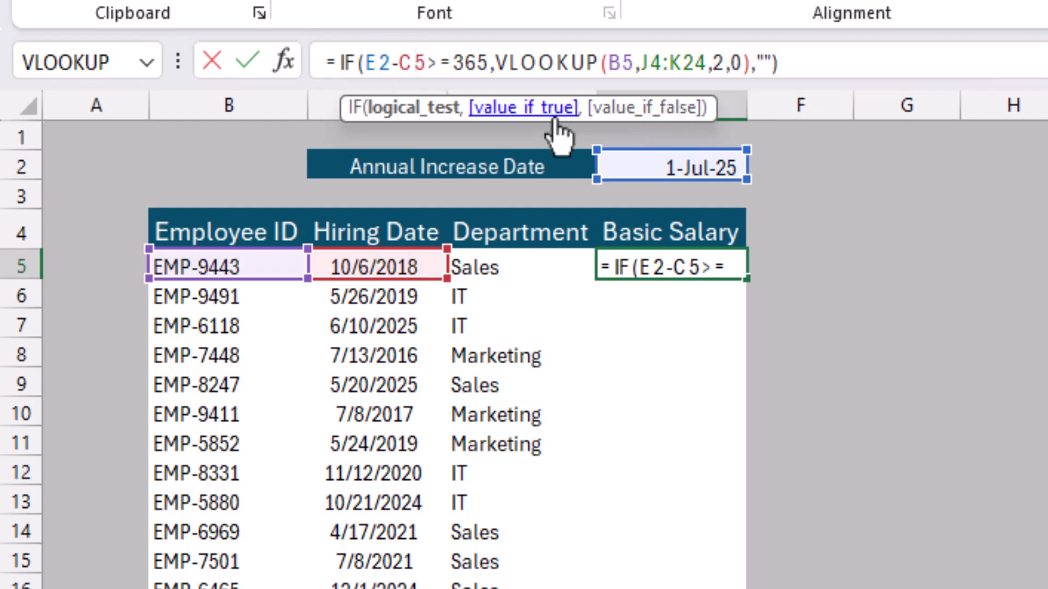
click(380, 63)
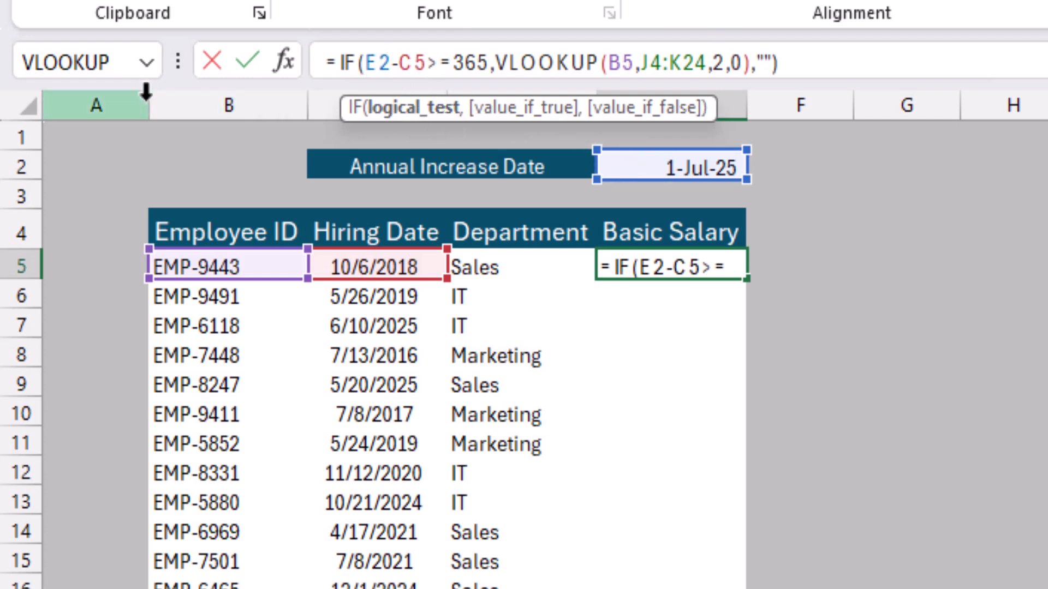
key(F4)
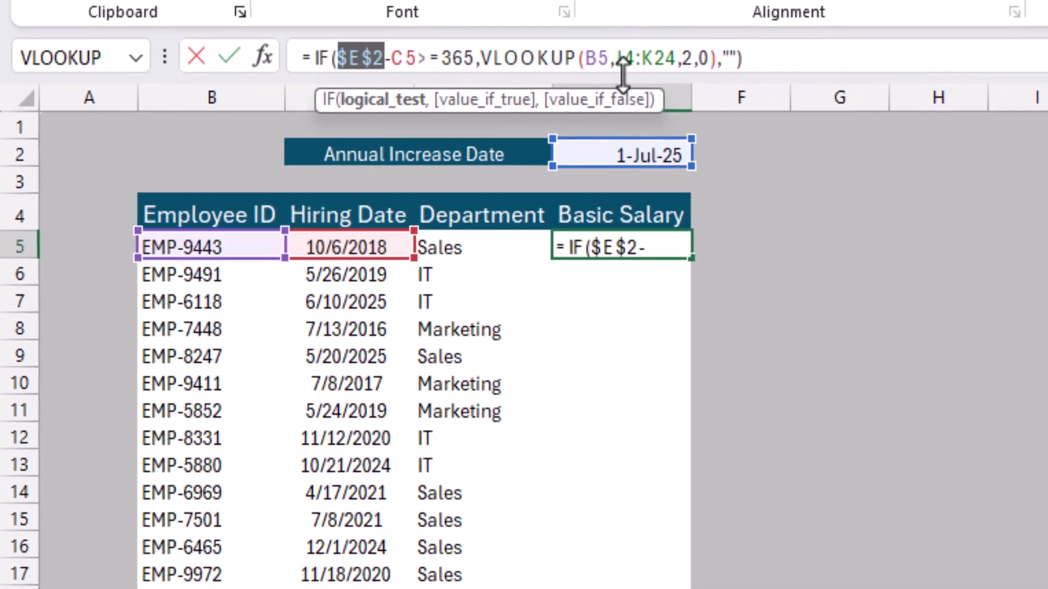
double_click(526, 50)
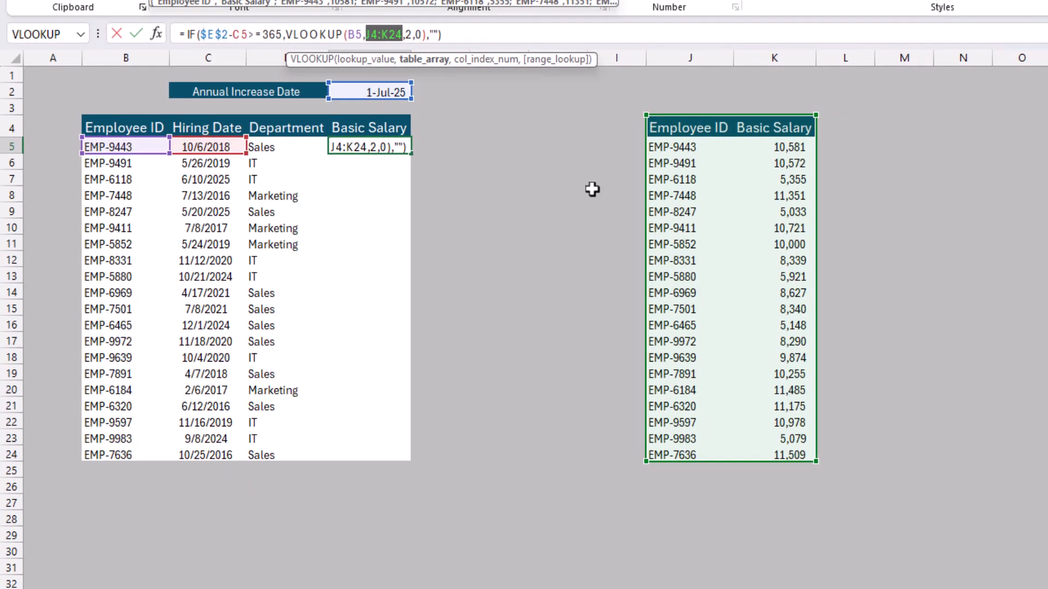
key(F4)
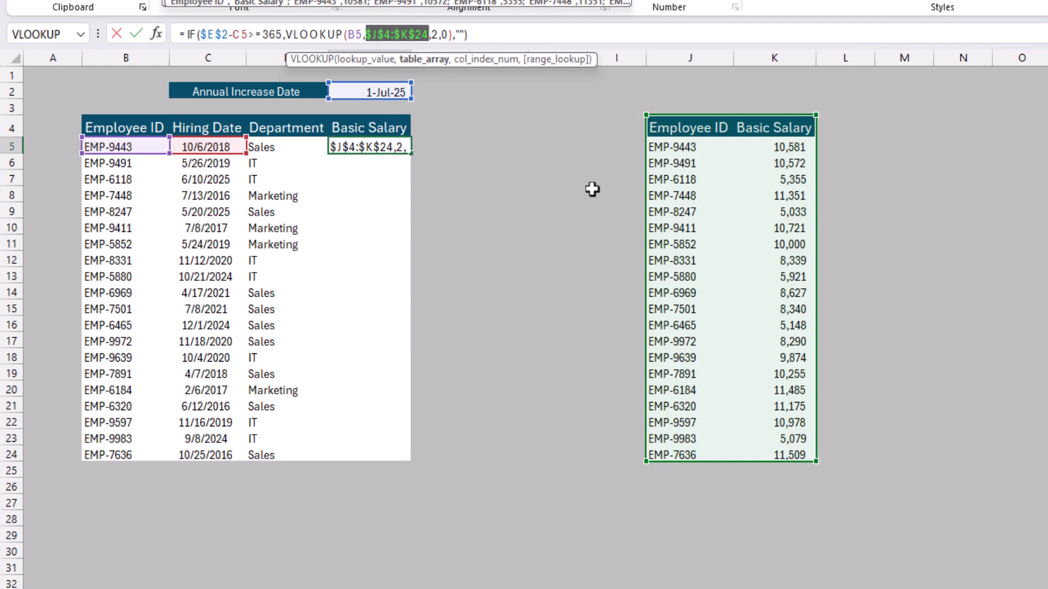
key(Return)
Fill the E5 formula down the Basic Salary column to E24.
key(Up)
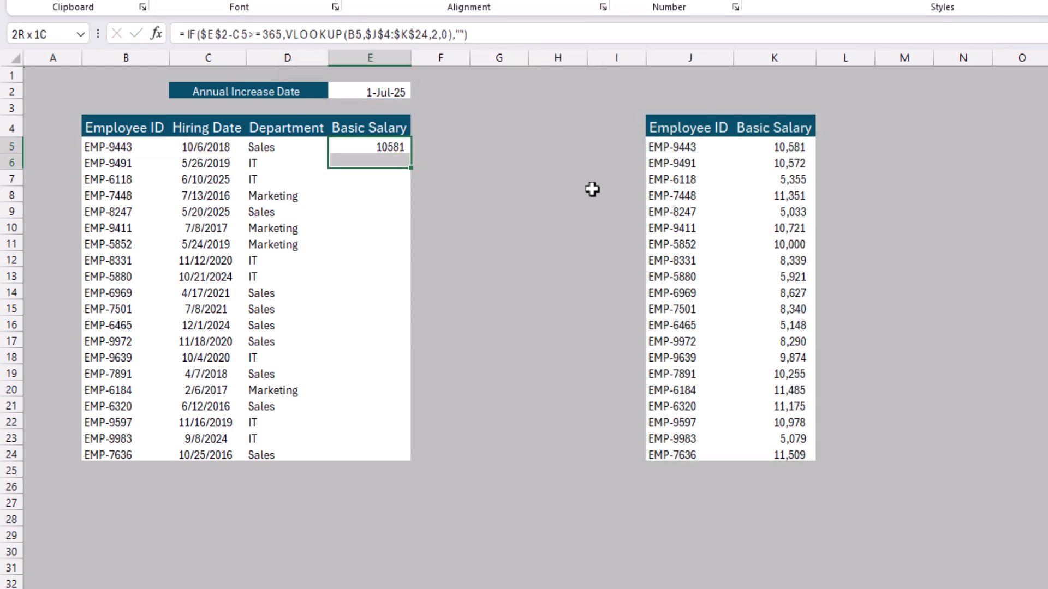
key(shift+Down)
key(shift+Down)
key(shift+Down)
key(shift+Down)
key(shift+Down)
key(shift+Down)
key(shift+Down)
key(shift+Down)
key(shift+Down)
key(shift+Down)
key(shift+Down)
key(shift+Down)
key(shift+Down)
key(shift+Down)
key(shift+Down)
key(shift+Down)
key(shift+Down)
key(shift+Down)
key(shift+Down)
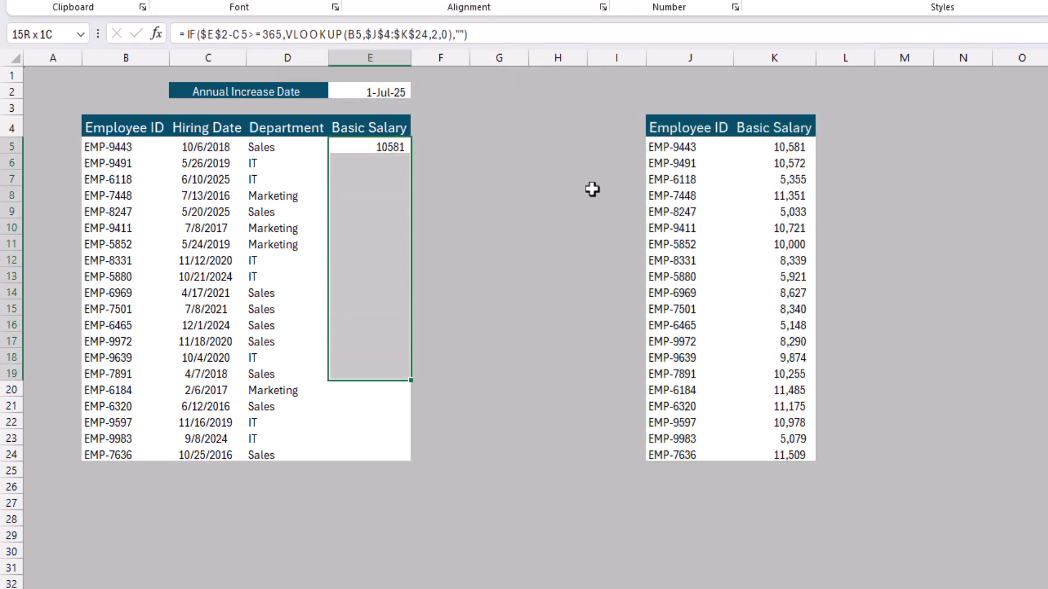
key(ctrl+d)
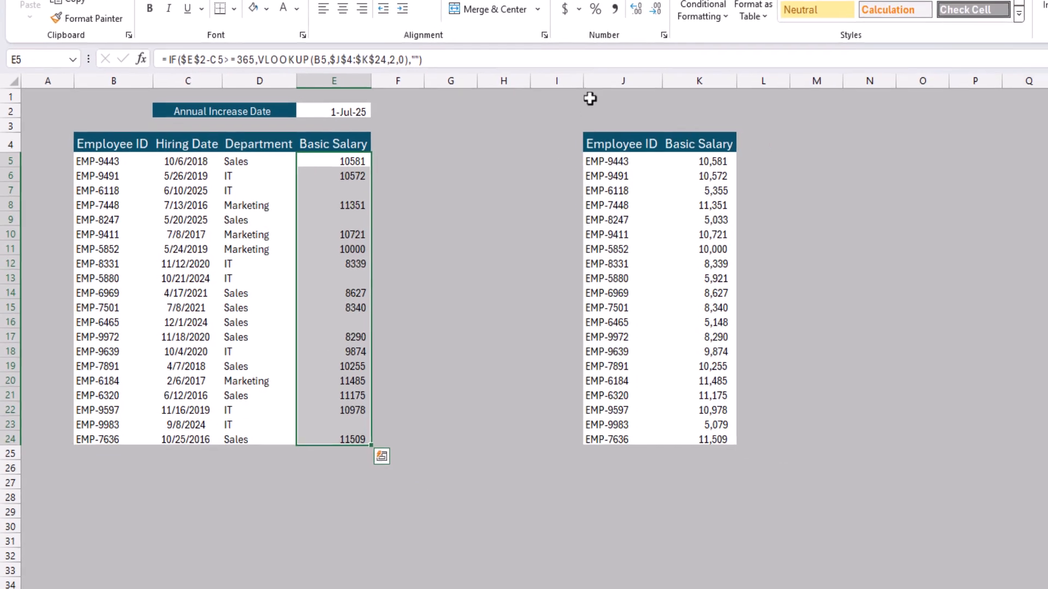
Format the Basic Salary values in E5:E24 with comma style and no decimal places.
click(604, 15)
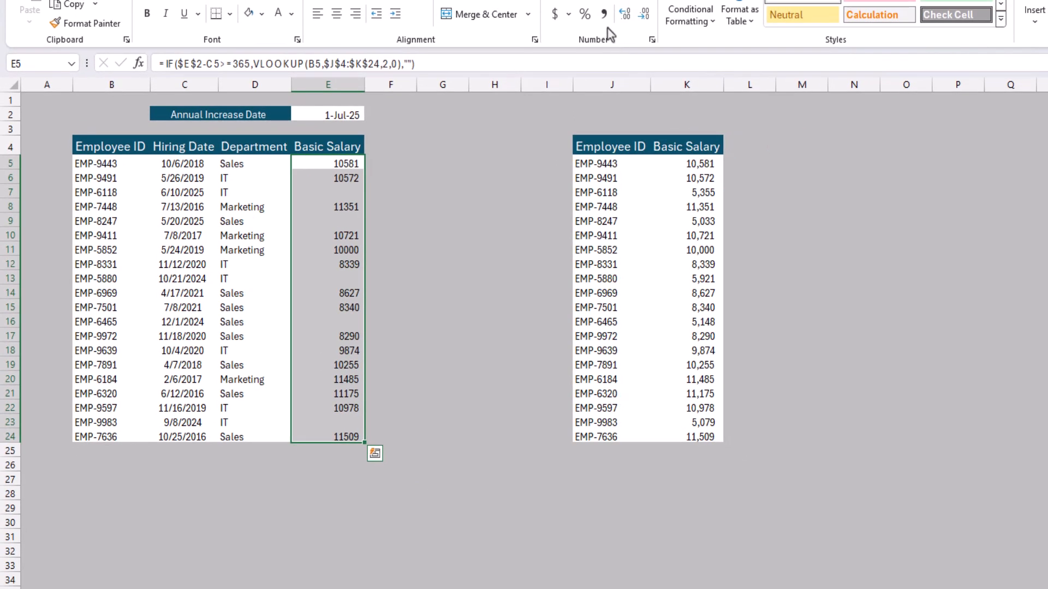
click(644, 14)
click(644, 15)
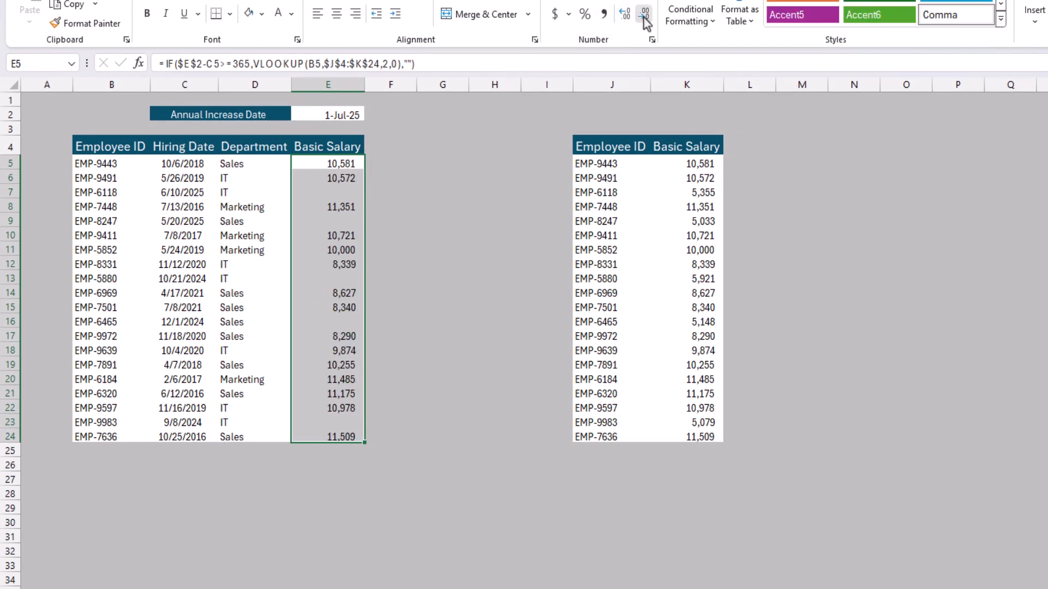
Inspect the formulas copied into Basic Salary cells E7, E9, E13 and E23.
click(344, 189)
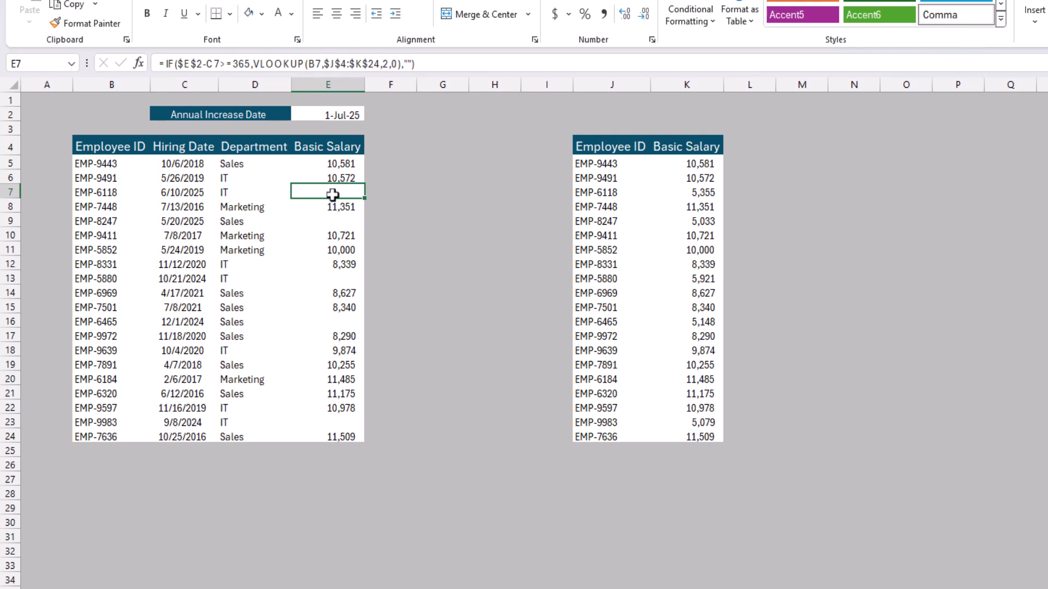
click(339, 220)
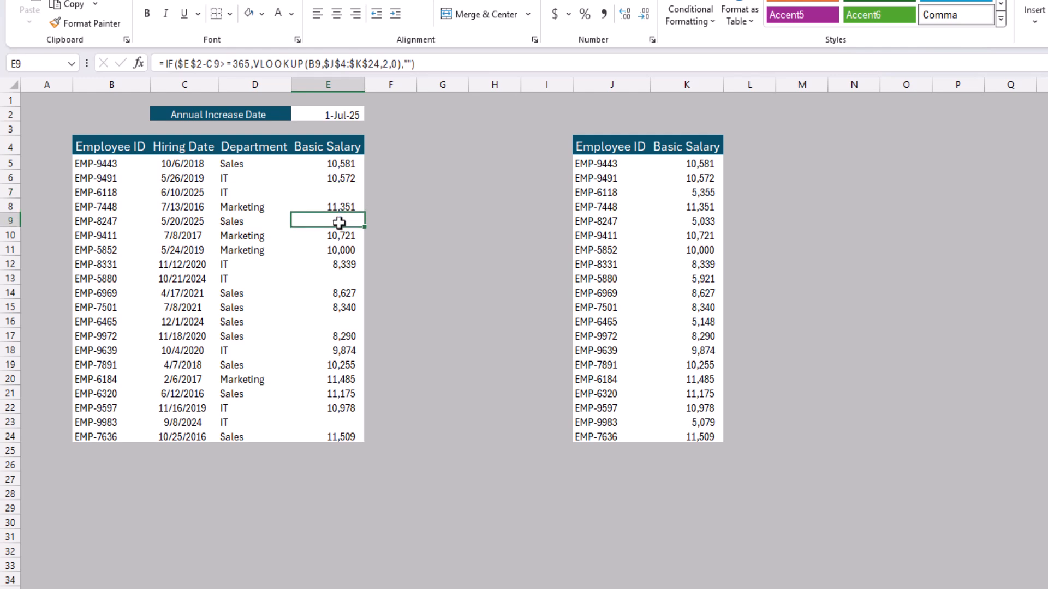
click(338, 276)
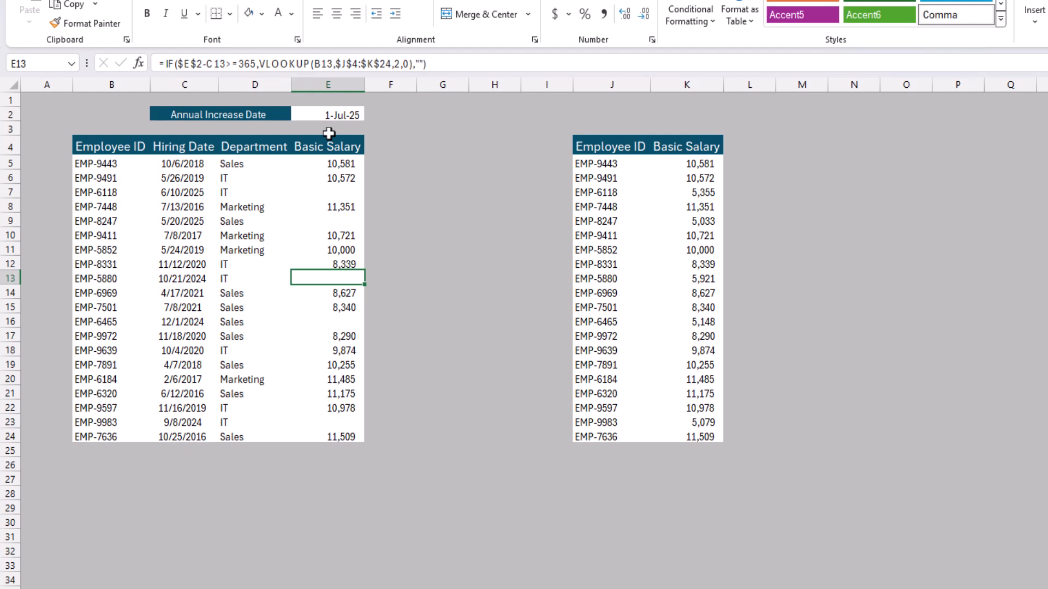
click(339, 421)
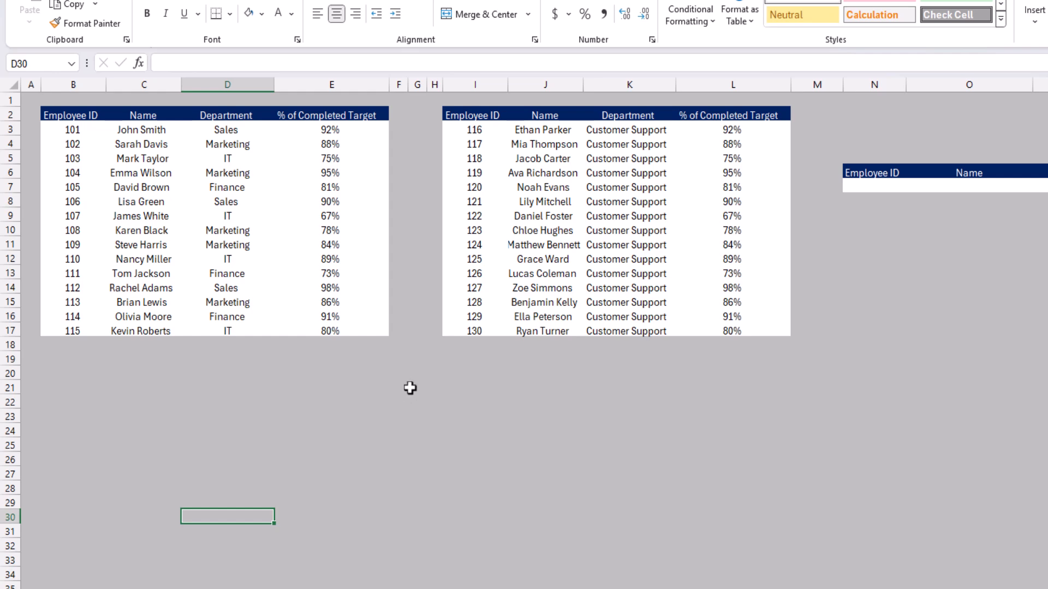
Enter 109 as the Employee ID in N7 of the separate lookup table.
click(74, 115)
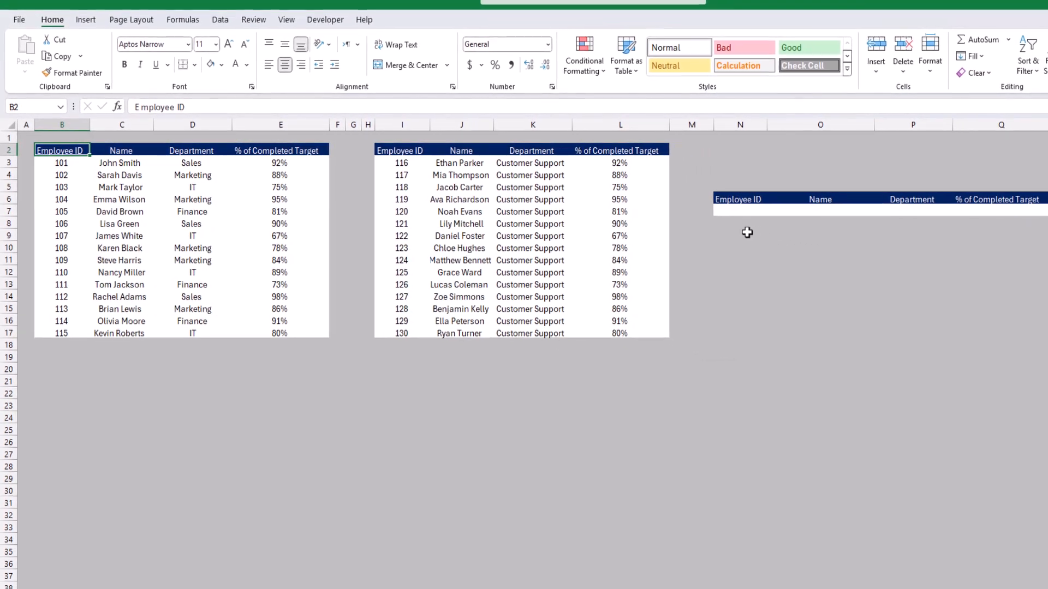
click(734, 211)
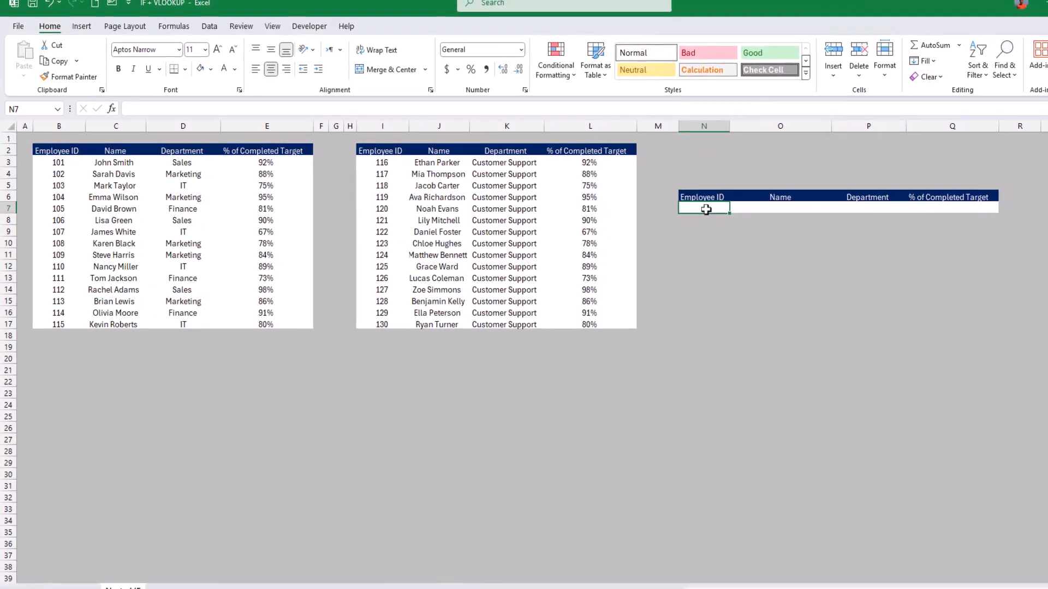
text(109)
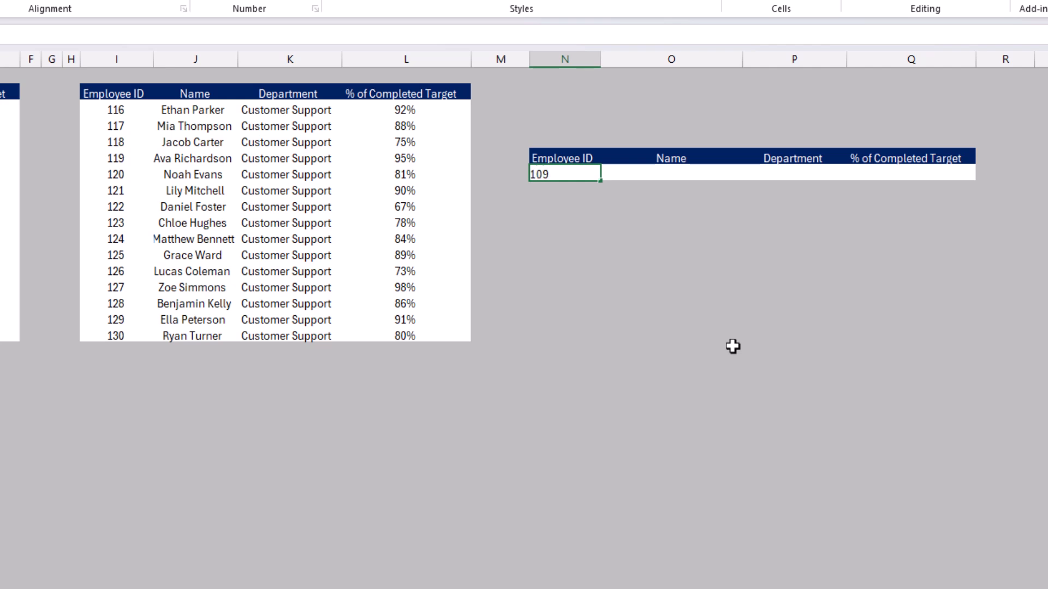
key(Tab)
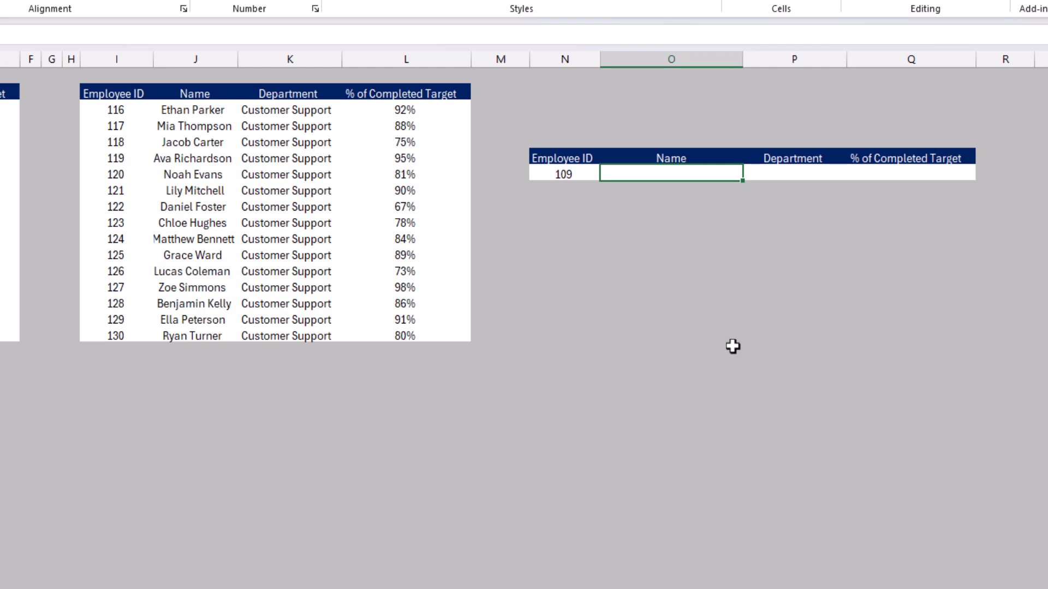
key(Left)
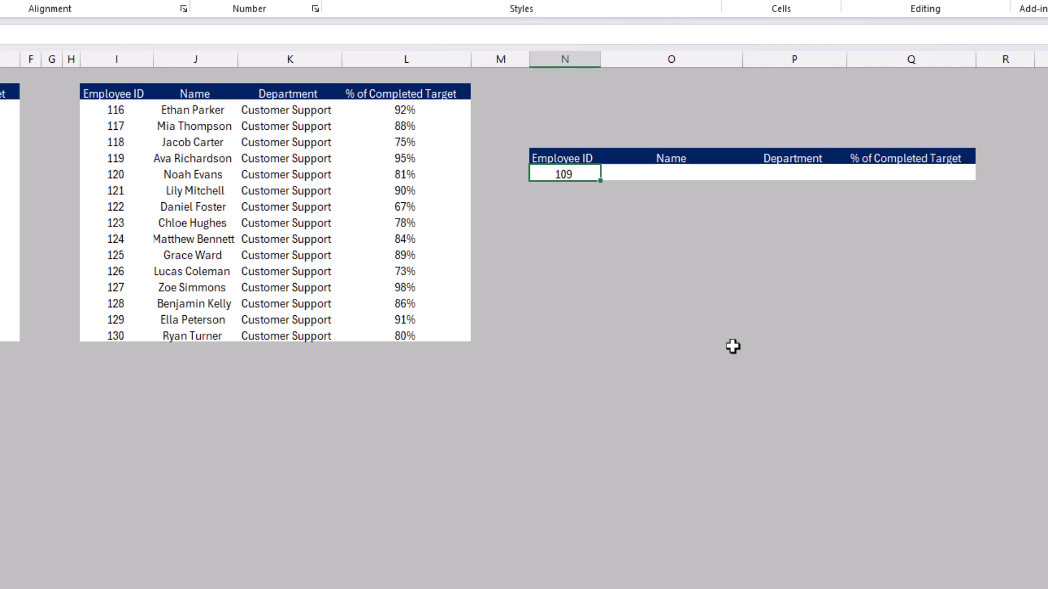
key(Right)
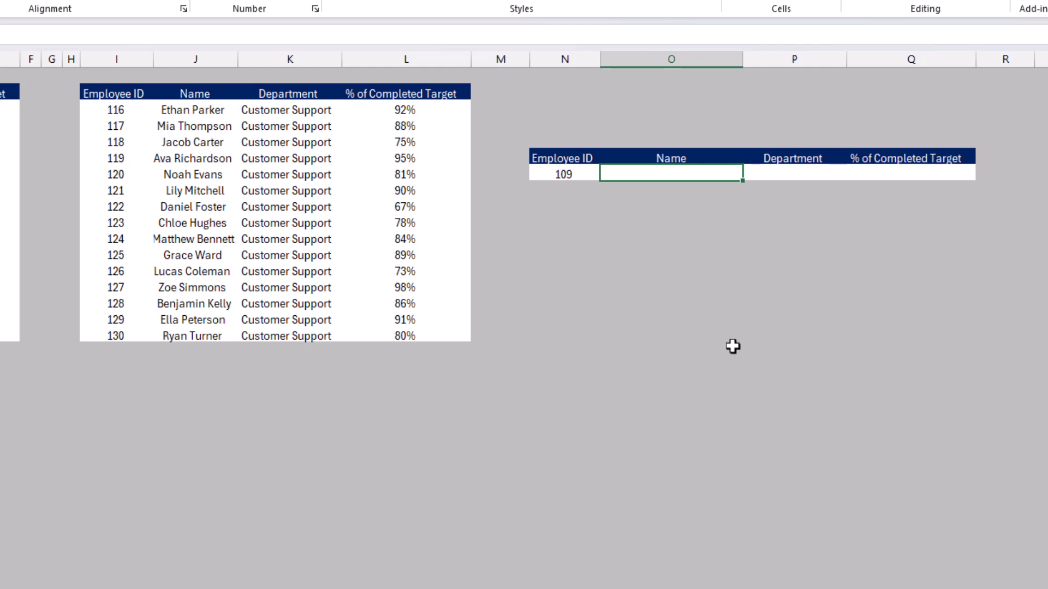
Start an IF formula in O7 with the logical test AND(N7>=101,N7<=115).
text(=IF()
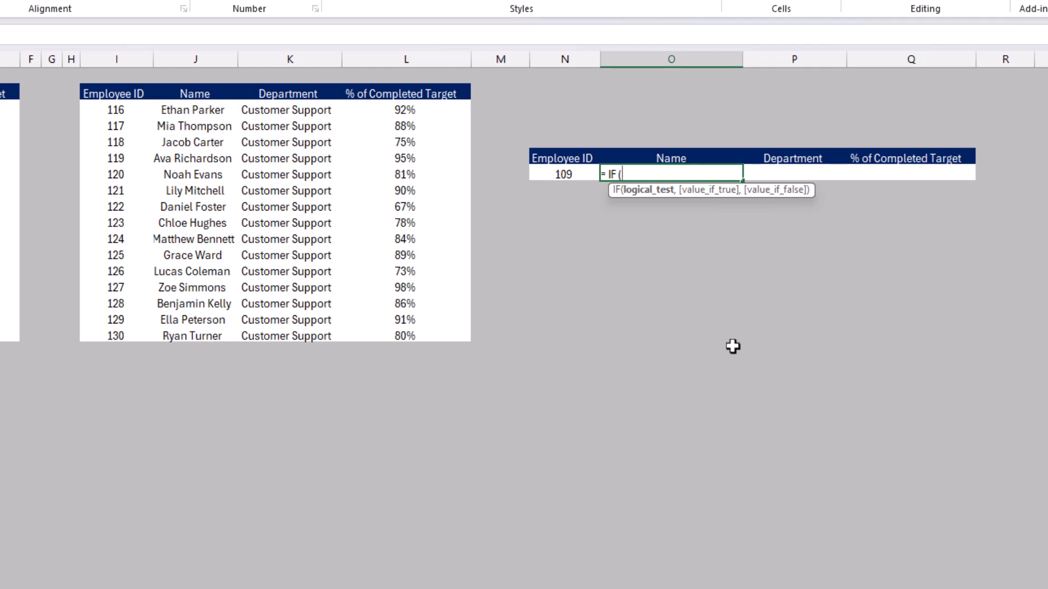
key(Left)
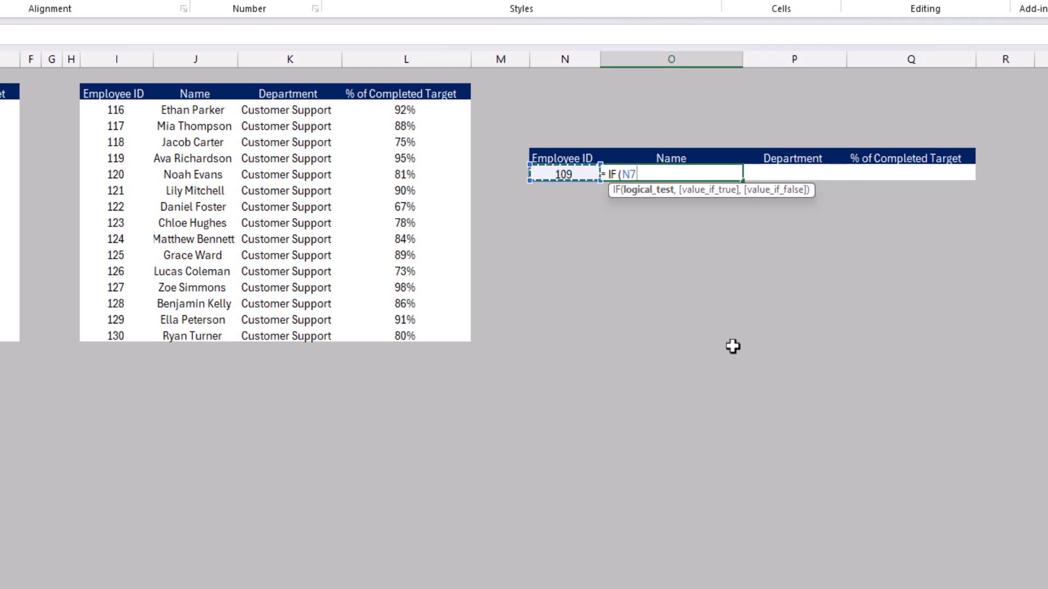
text(>=101)
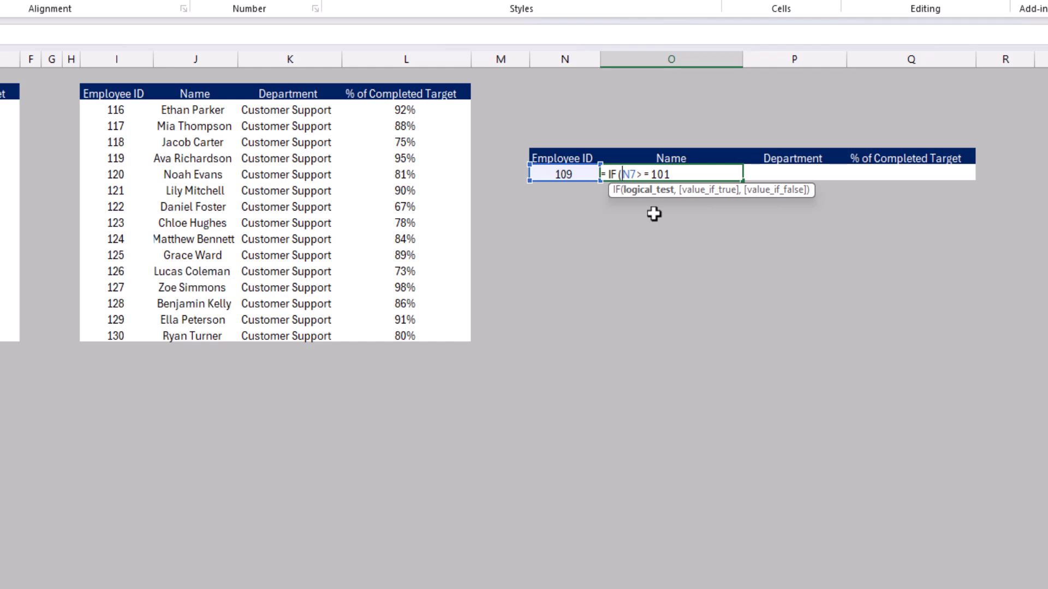
text(and)
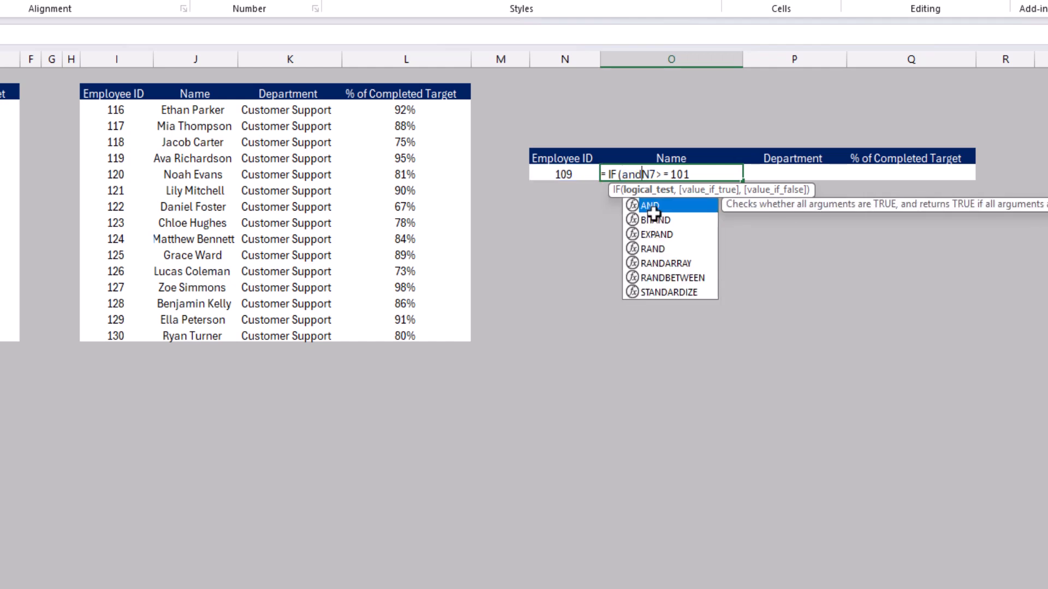
key(Tab)
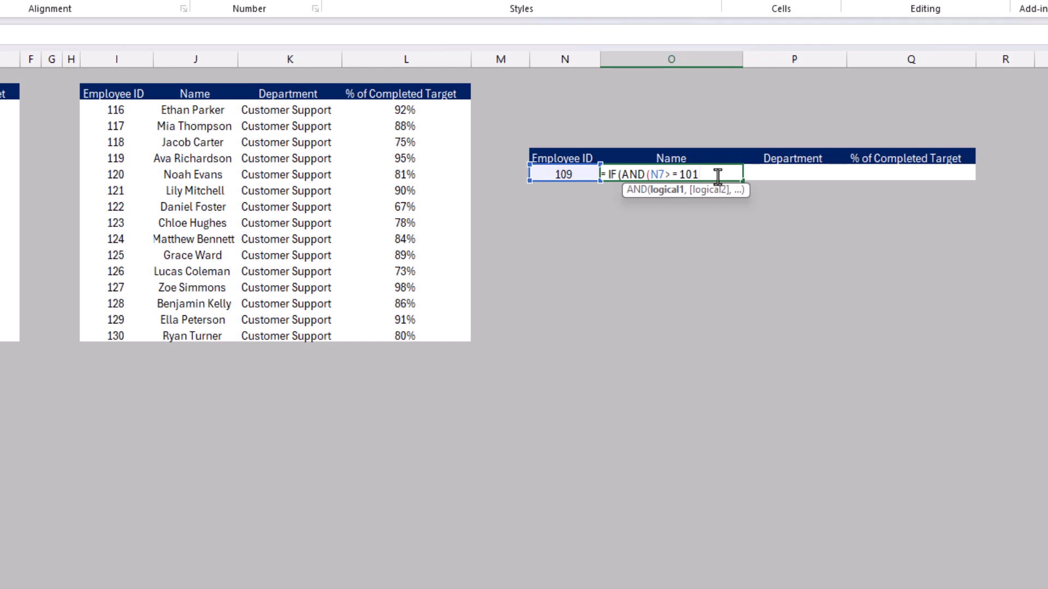
text(,)
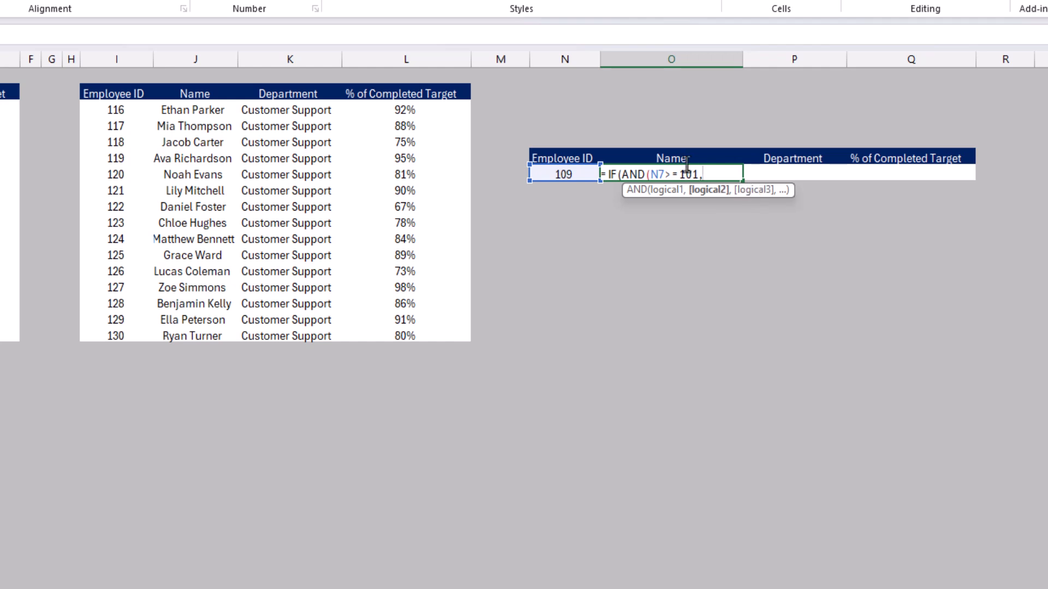
click(549, 174)
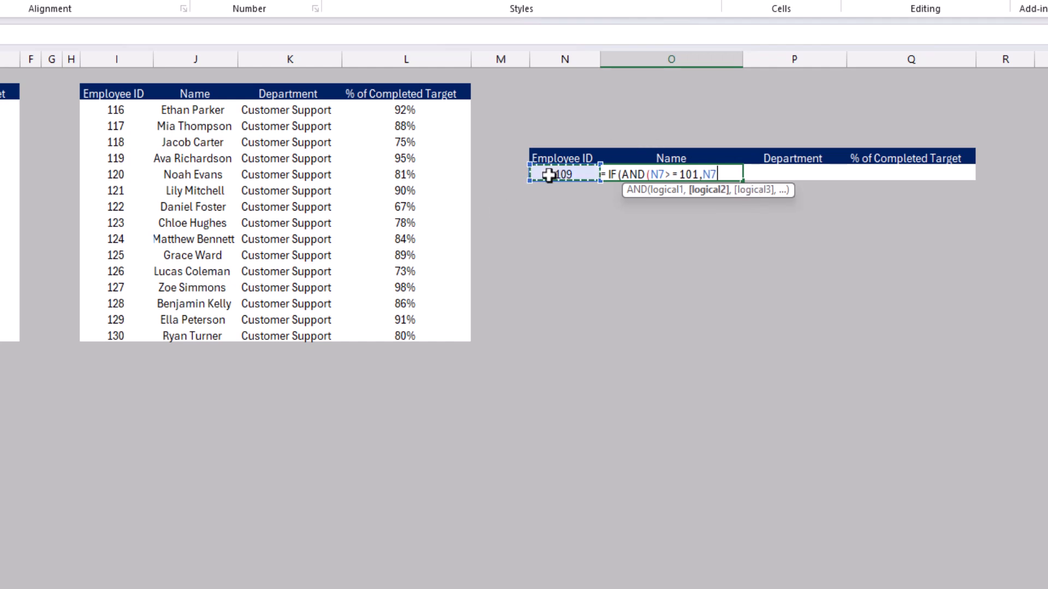
text(<=115)
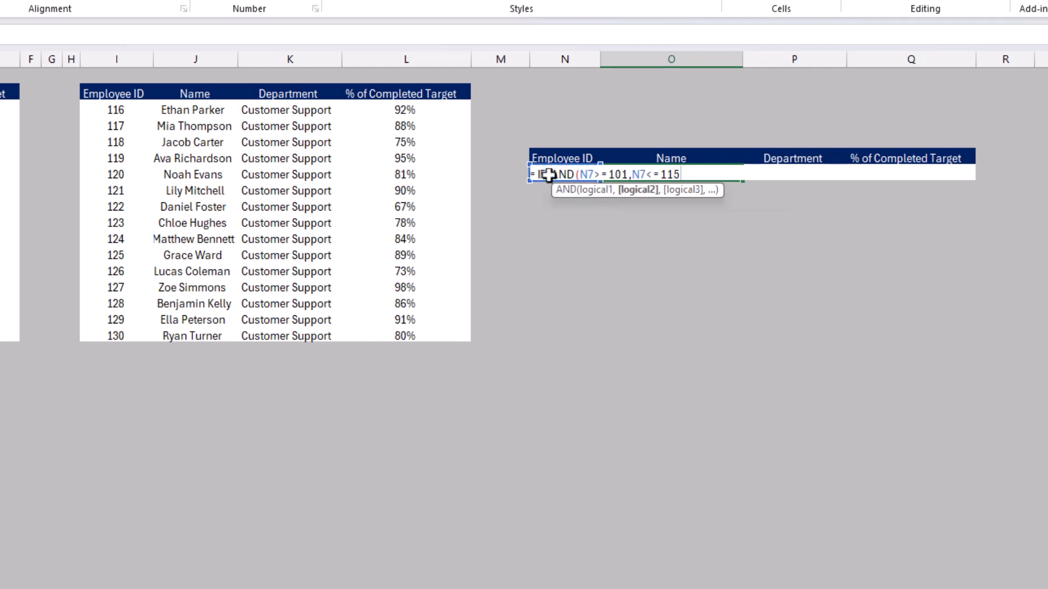
text())
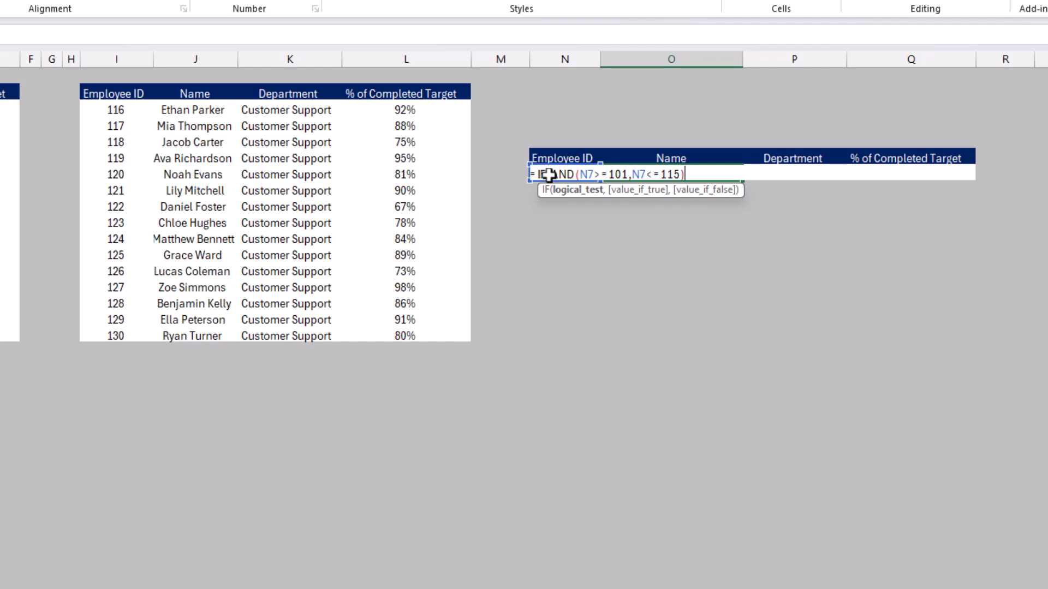
Add VLOOKUP(N7,B2:E17,2,0) as the value if true of O7's IF formula, using the first employee table.
text(,)
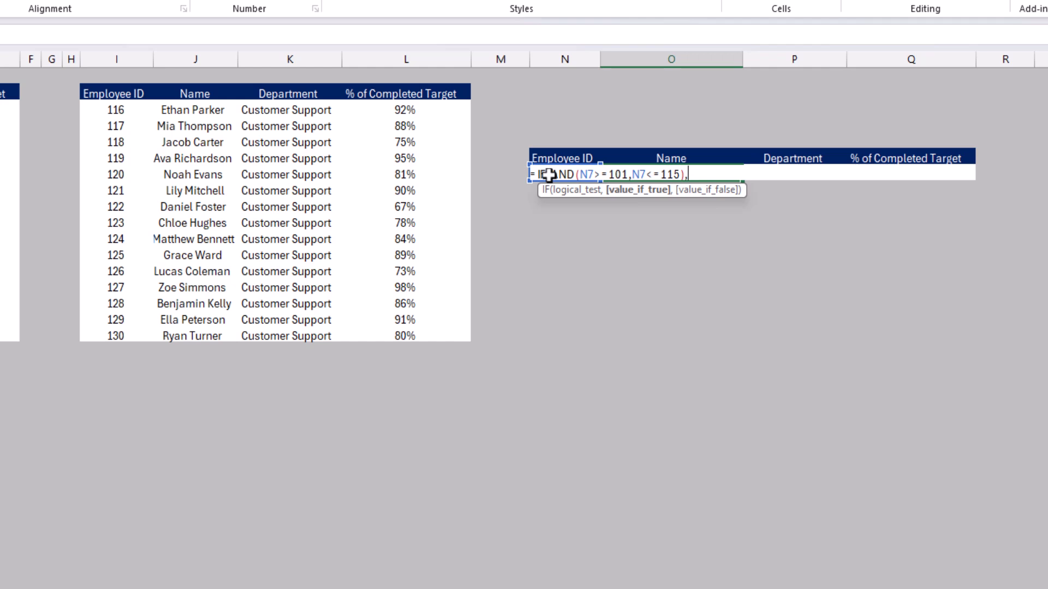
text(VLOOKUP()
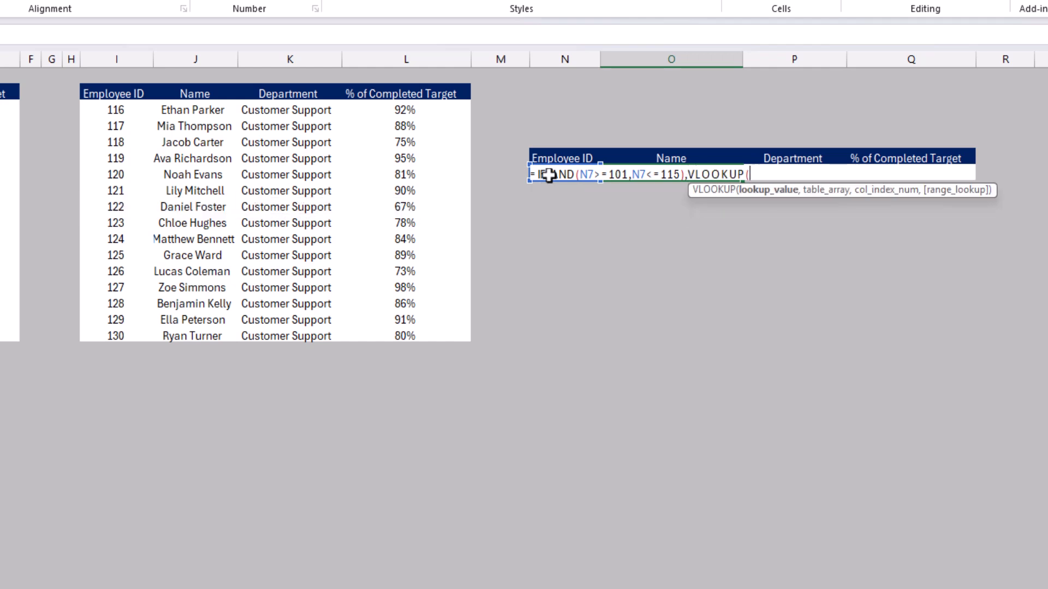
key(Left)
key(Left)
key(Right)
text(,)
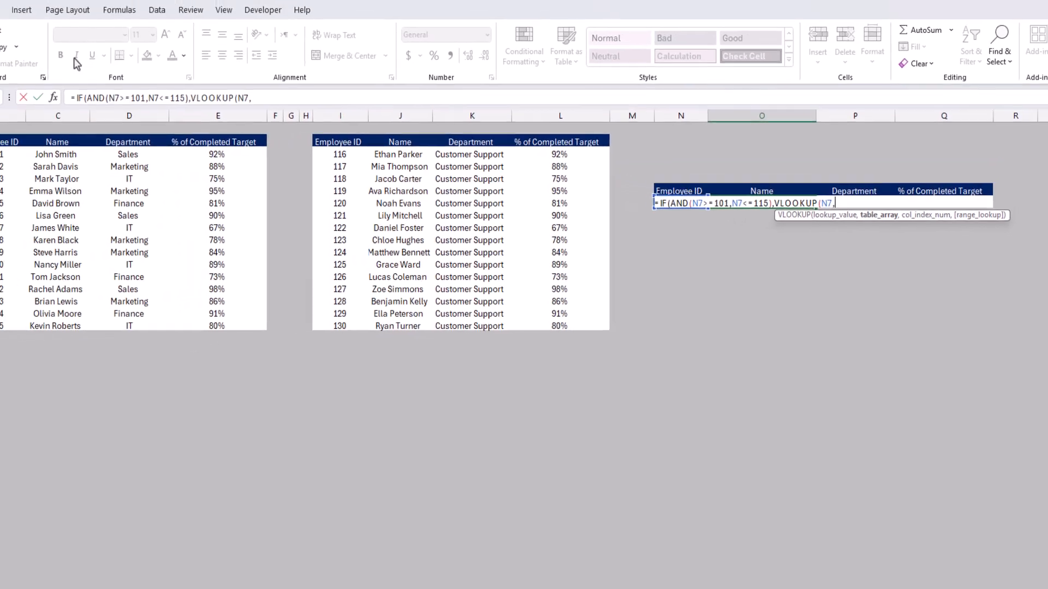
click(10, 142)
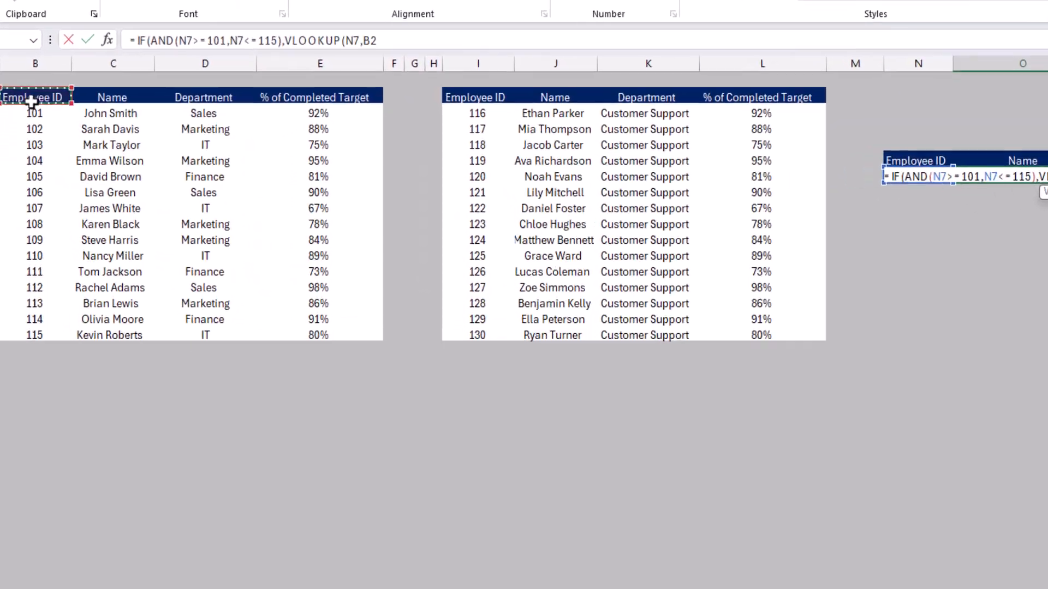
key(ctrl+shift+Right)
key(ctrl+shift+Down)
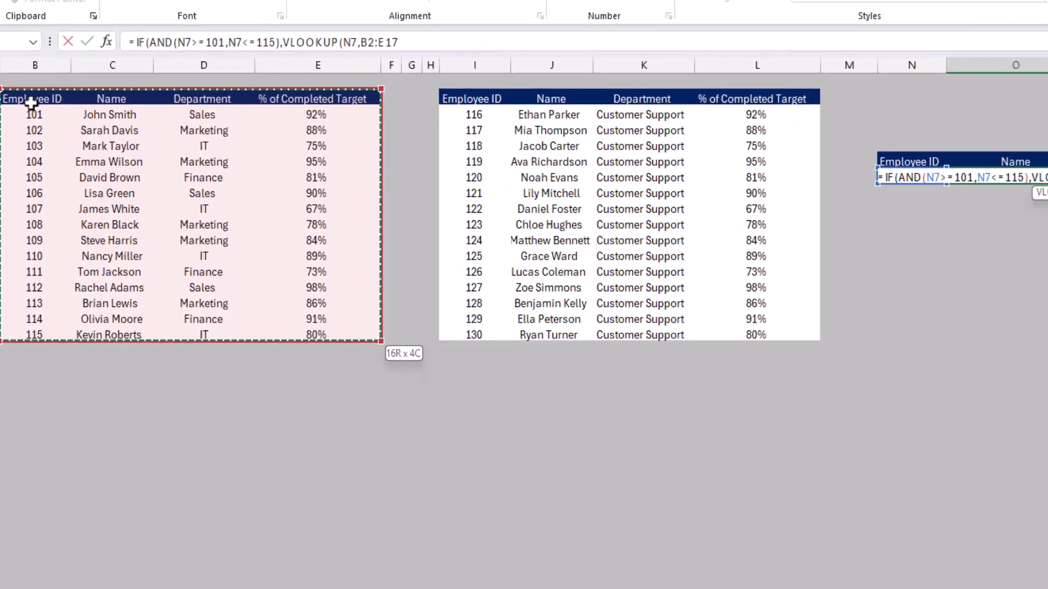
text(,)
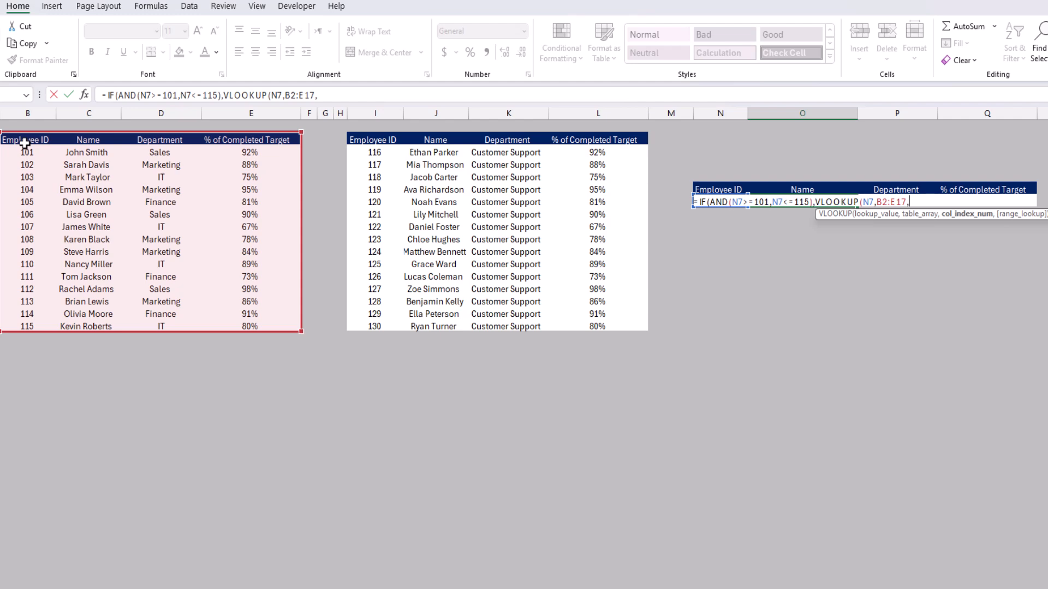
text(2,)
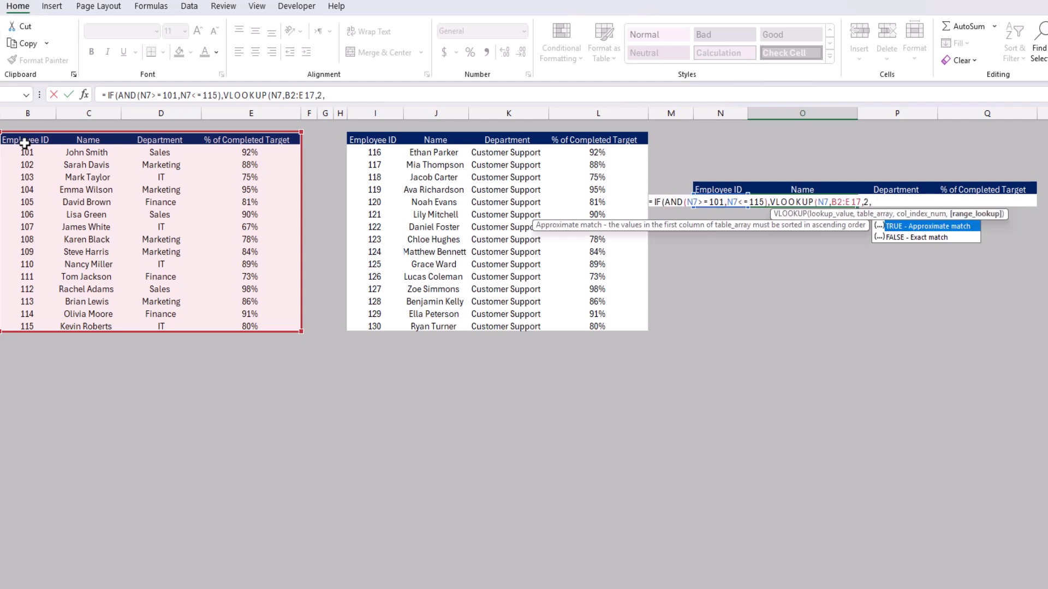
text(0))
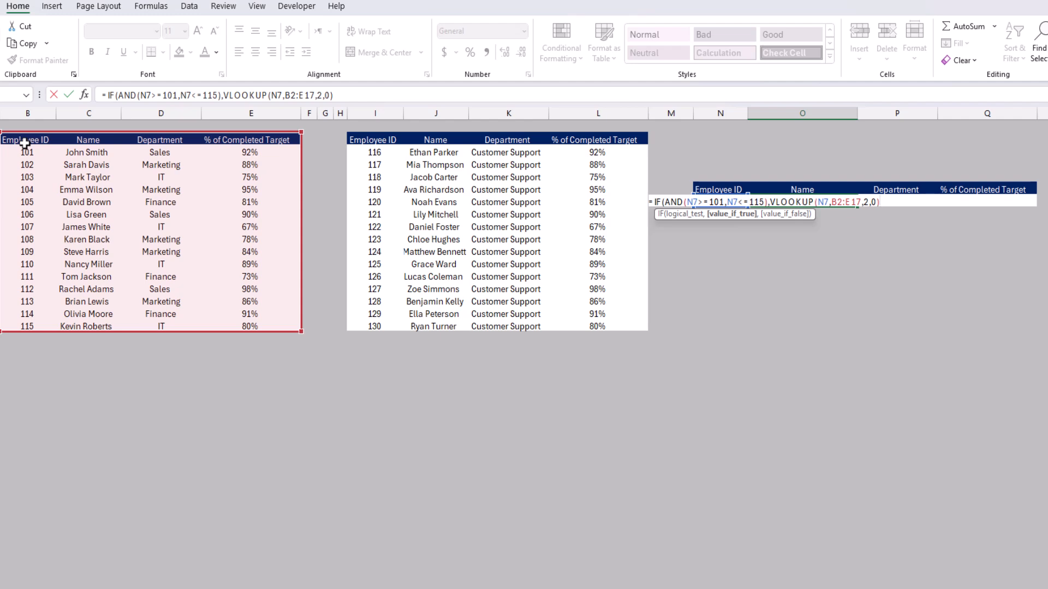
Nest a second IF as the value if false in O7's formula, testing AND(N7>=116,N7<=130).
text(,)
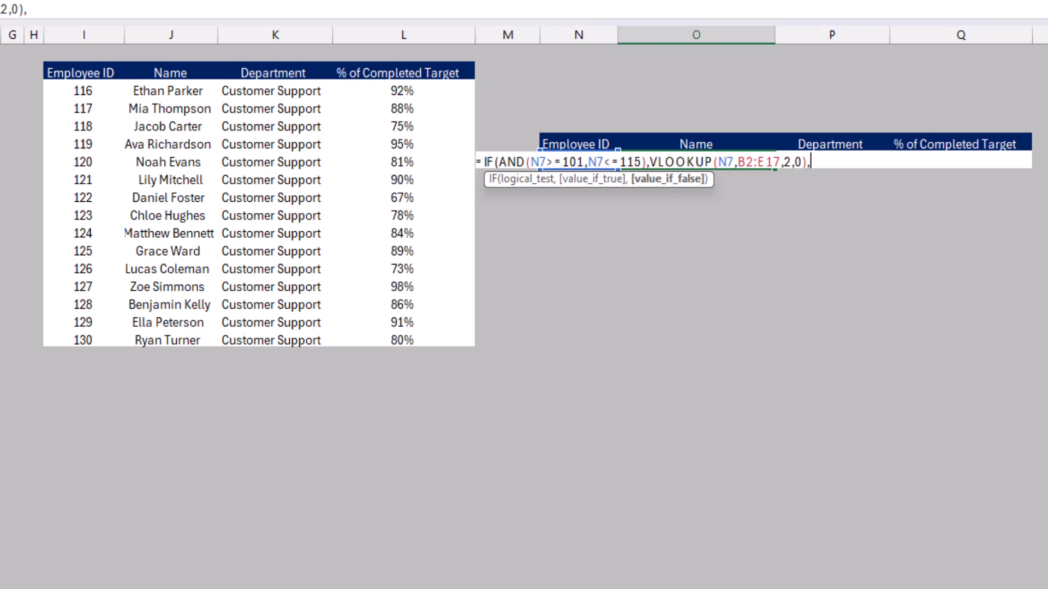
text(if)
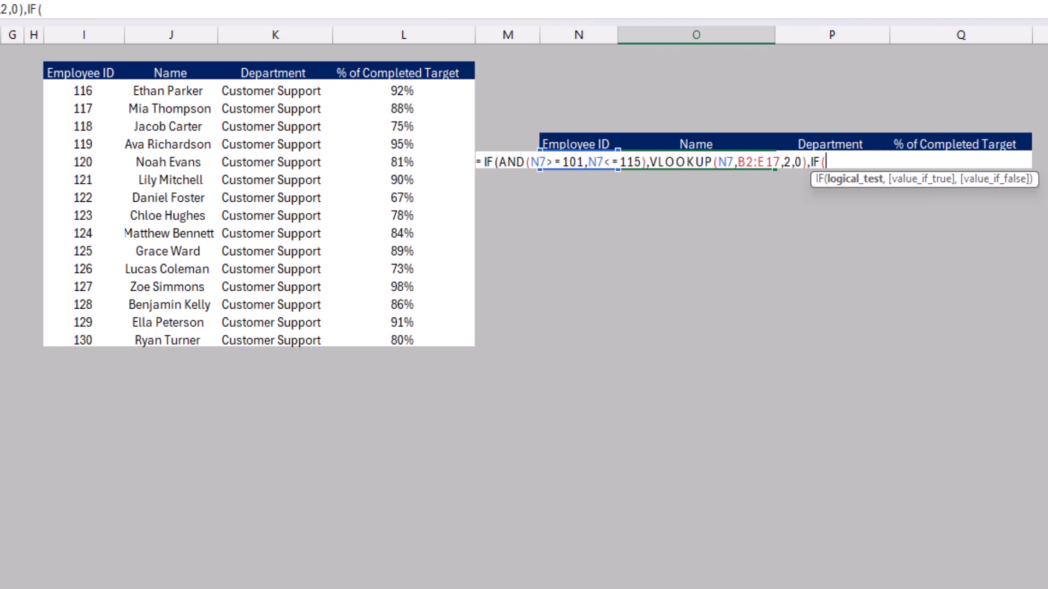
text(and)
key(Tab)
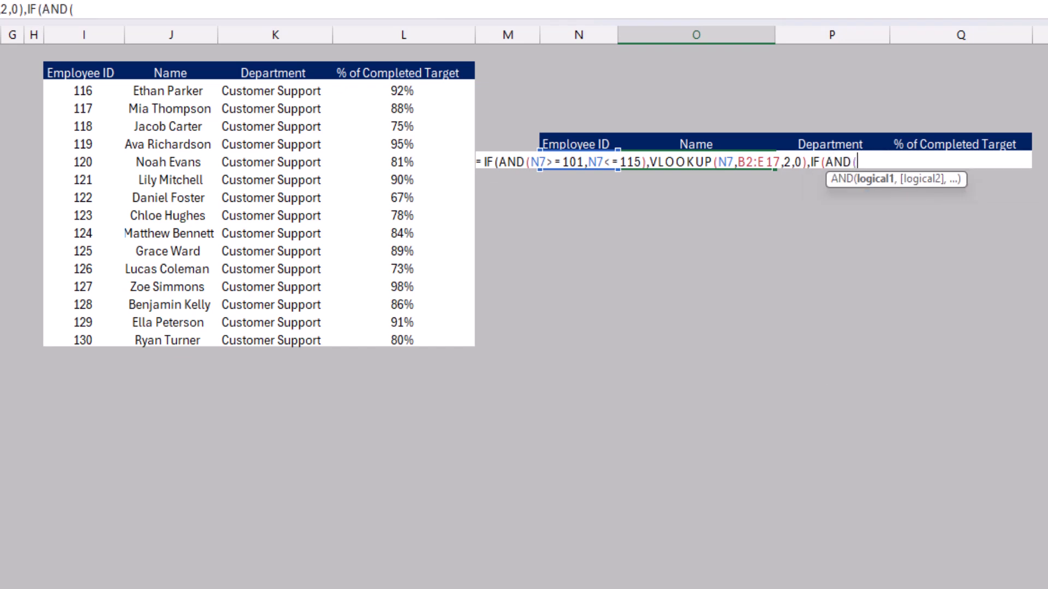
text(N7>=116,M7)
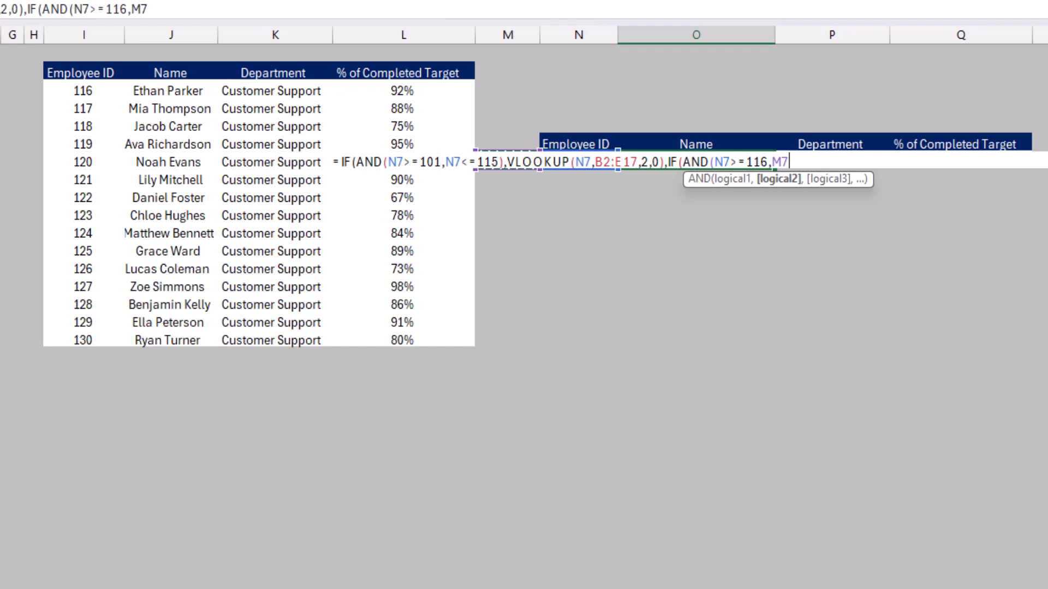
key(Right)
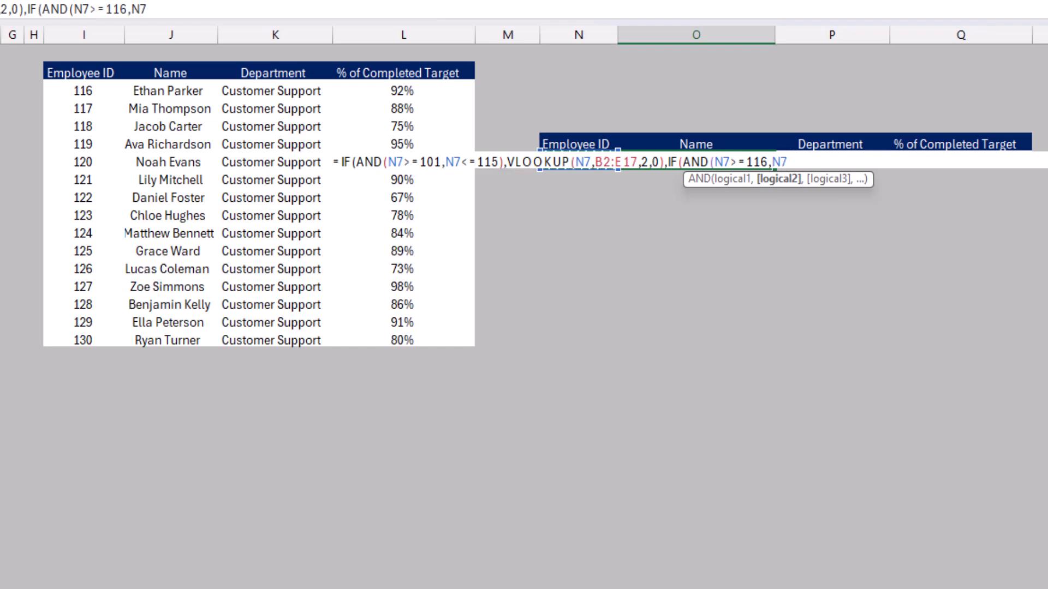
text(<=130))
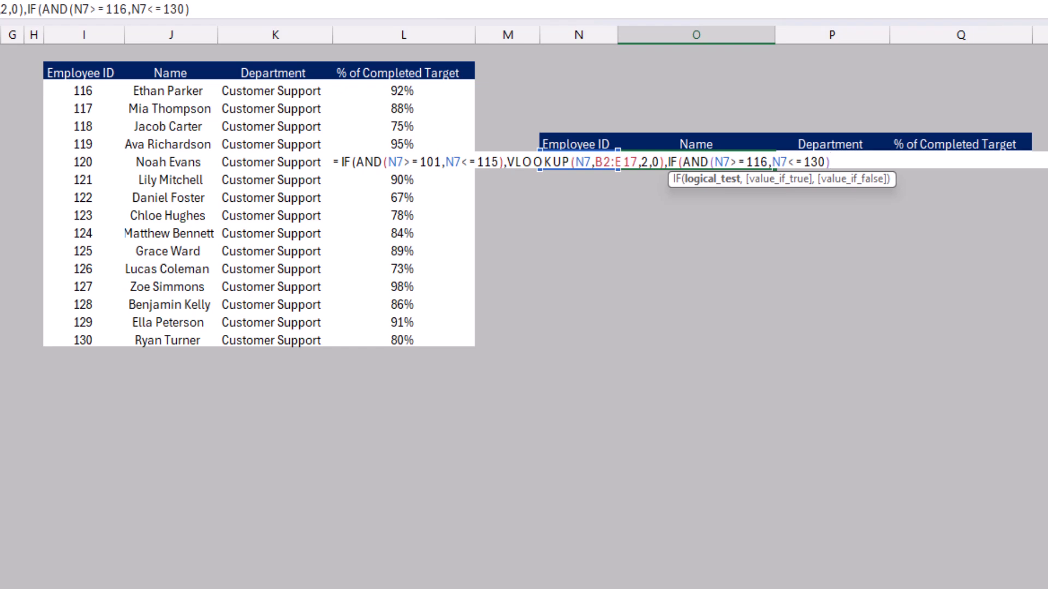
Add VLOOKUP(N7,I2:L17,2,0) as the nested IF's value if true, using the Customer Support employee table.
text(,)
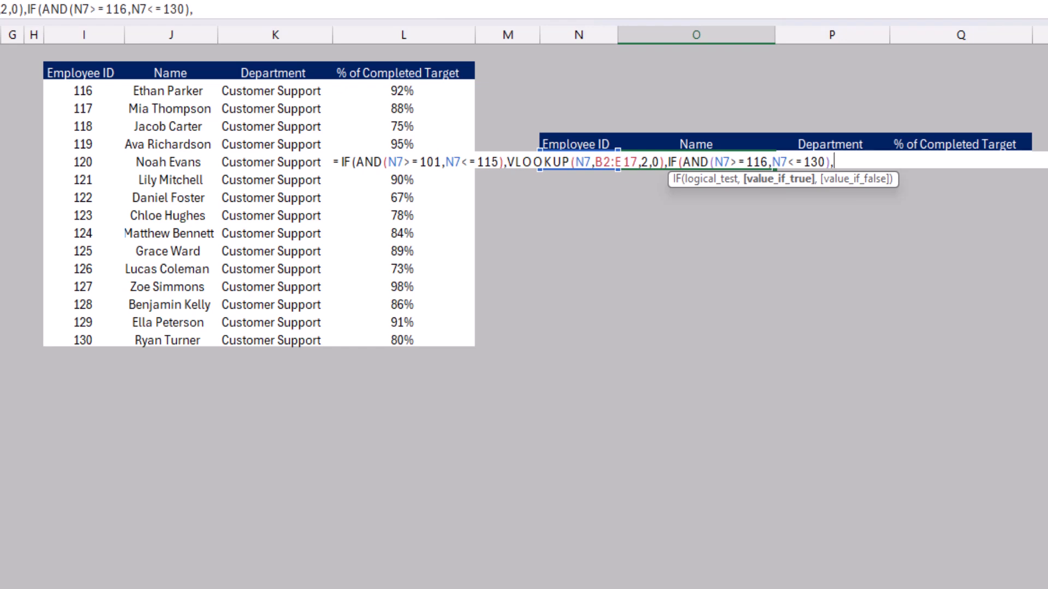
text(vlookup()
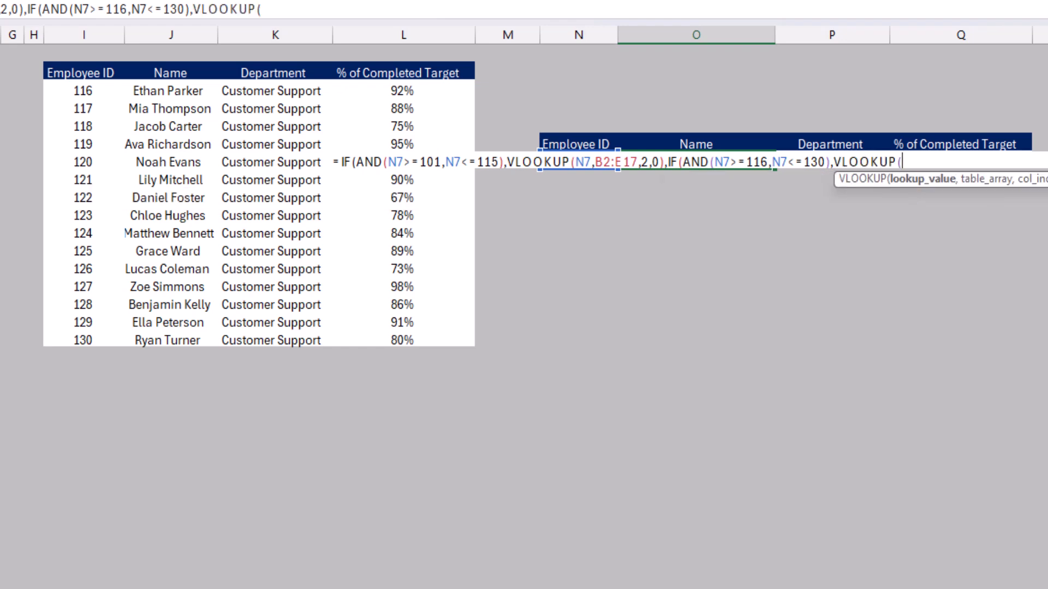
key(Left)
text(,)
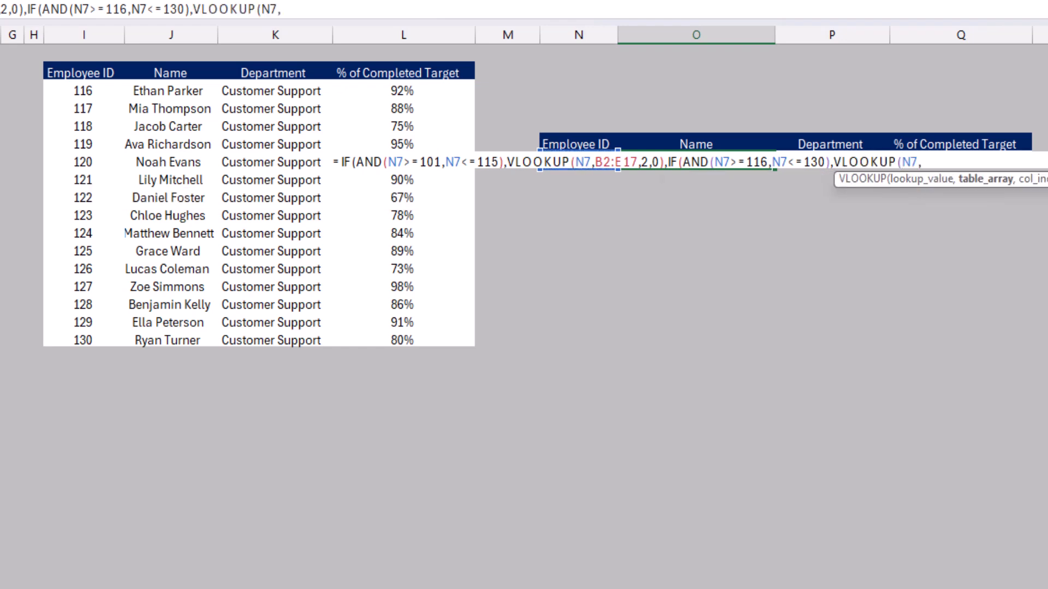
click(96, 76)
key(ctrl+shift+Right)
key(ctrl+shift+Down)
text(,)
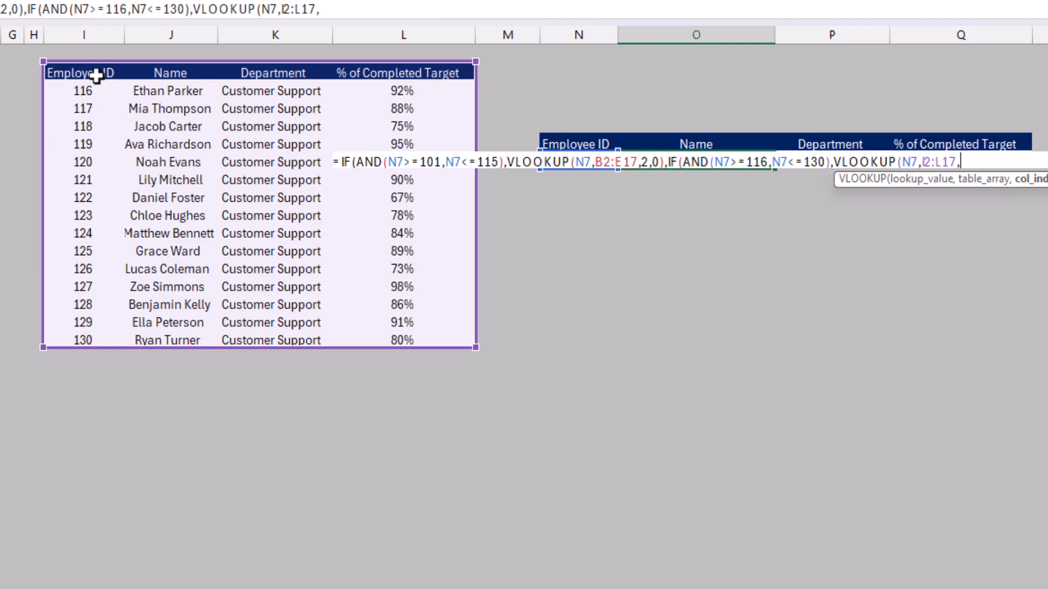
text(2,0)
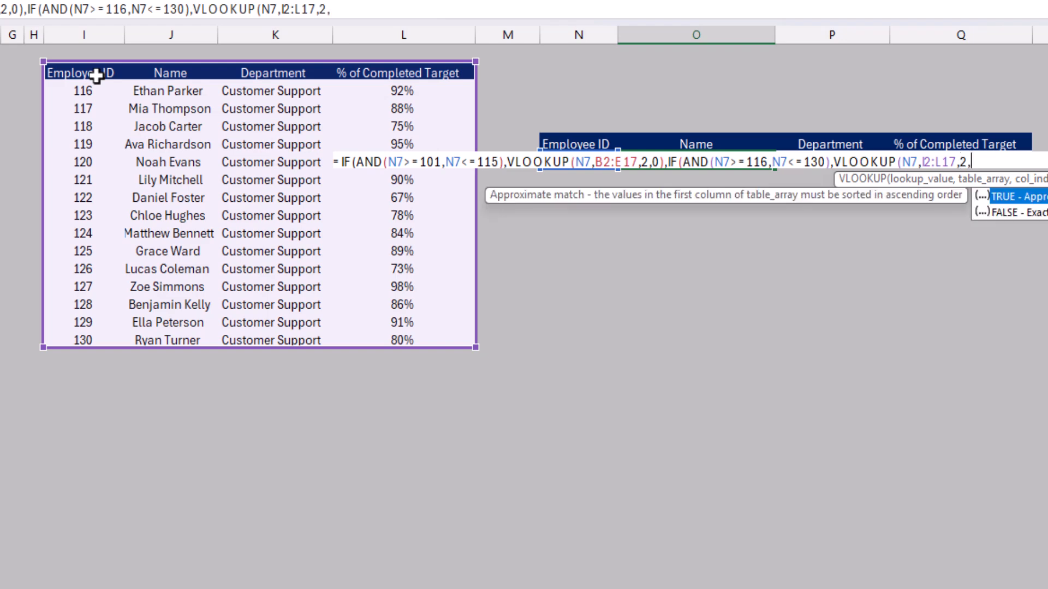
text())
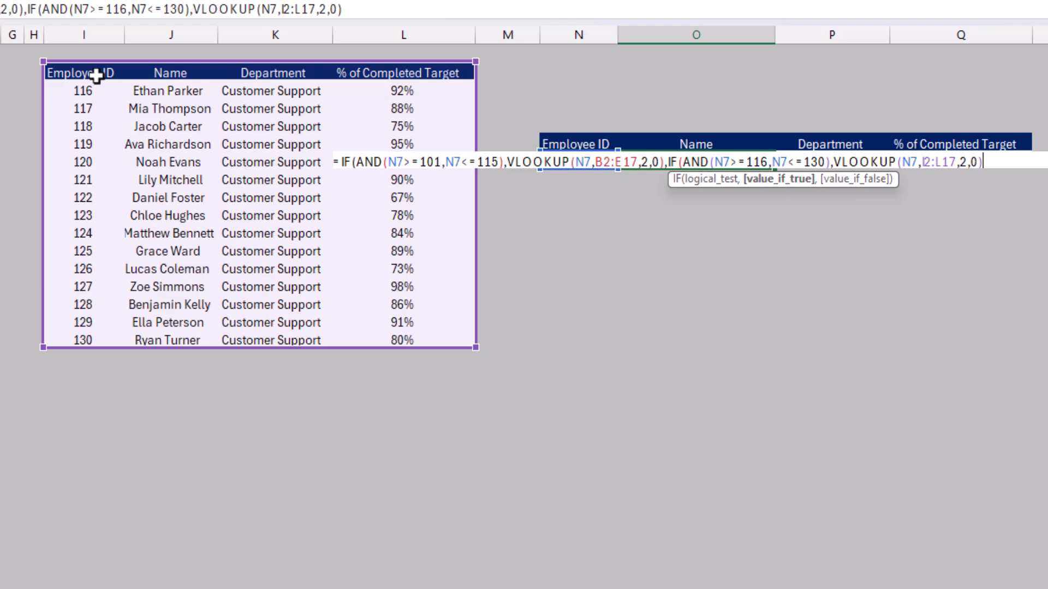
Complete O7's formula with "Not Exist" as the nested IF's value if false, close both IF functions and enter it.
text(,)
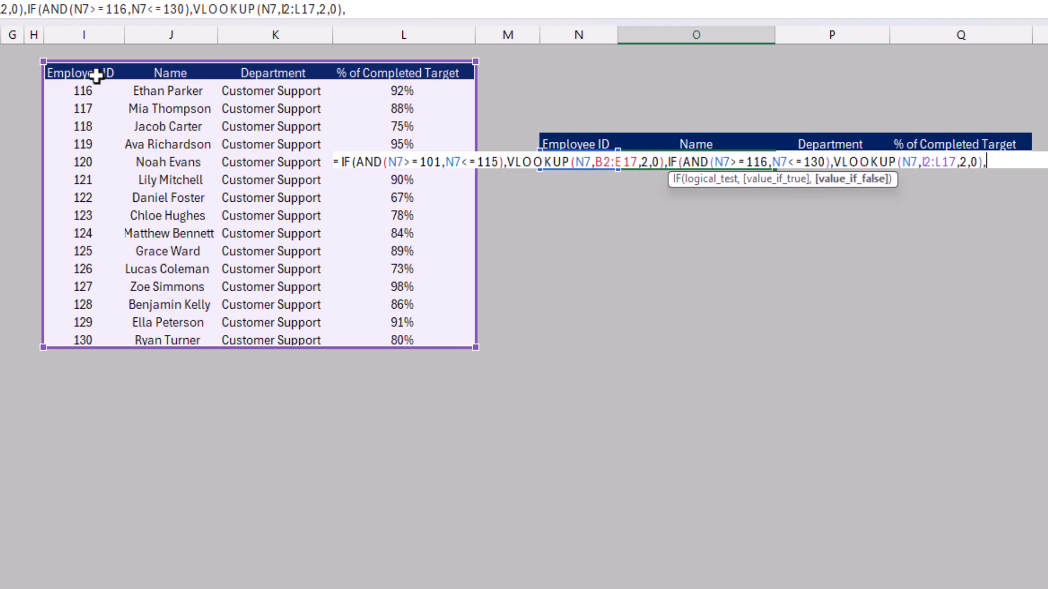
text(""Not Exist)
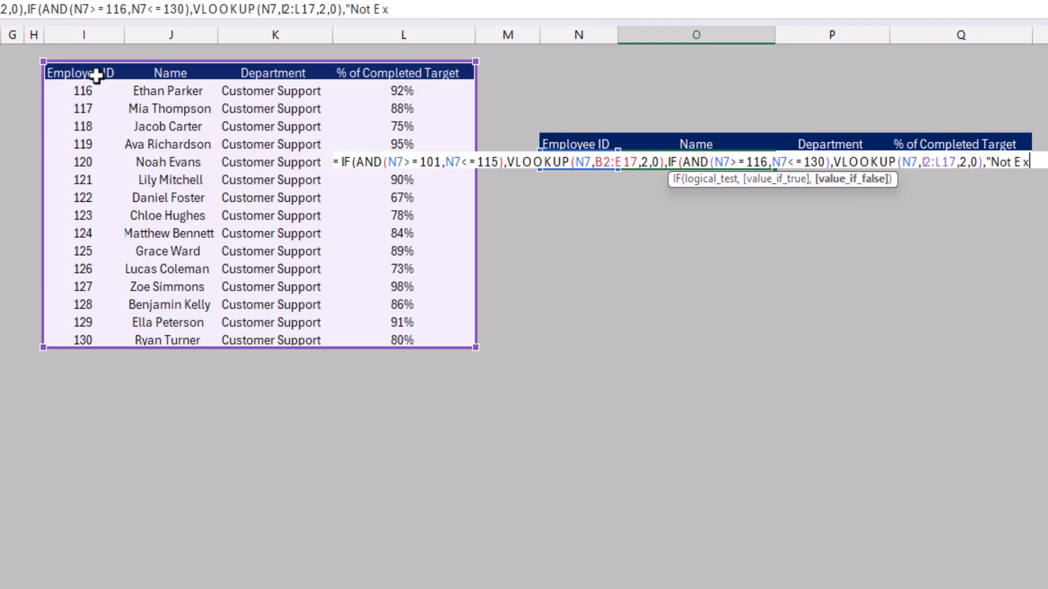
text(")
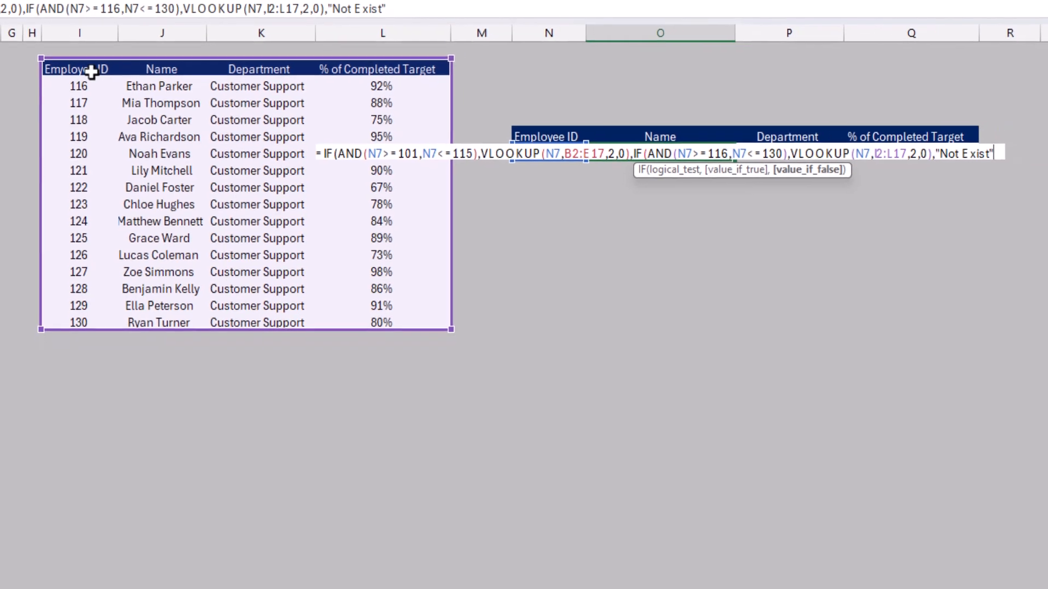
text())
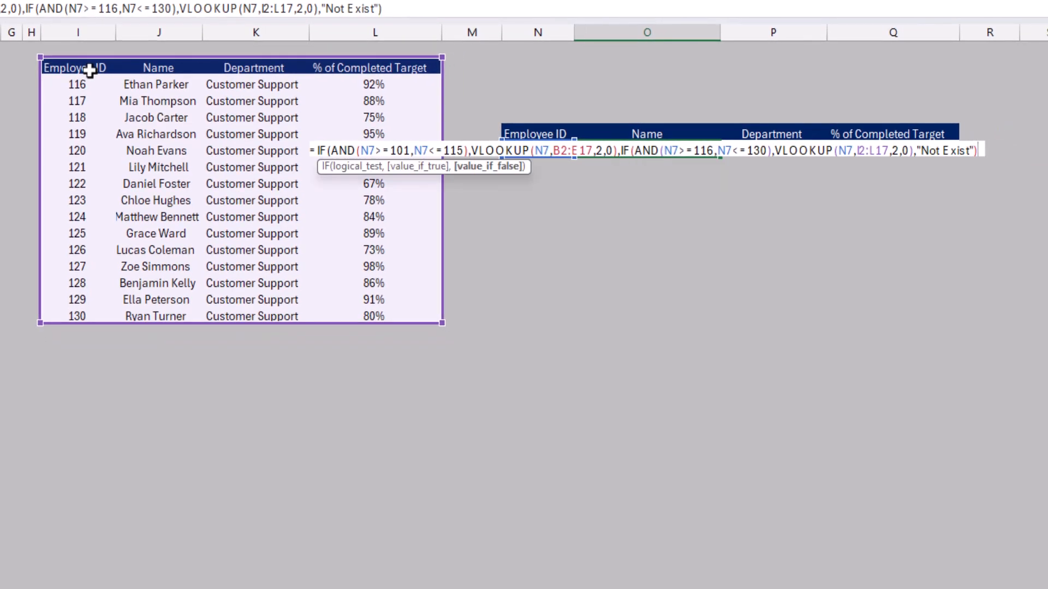
text())
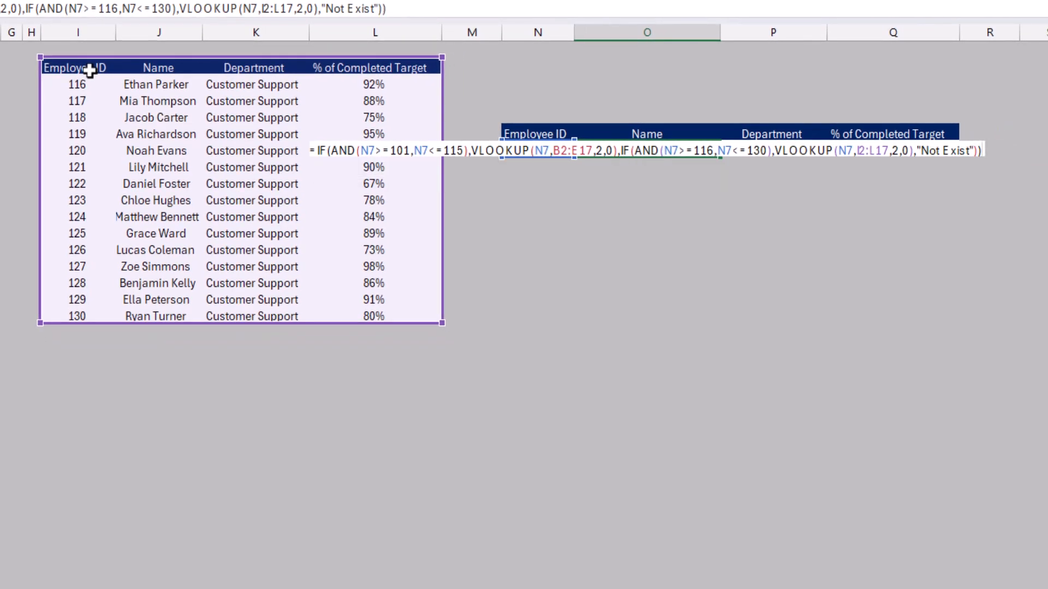
key(Return)
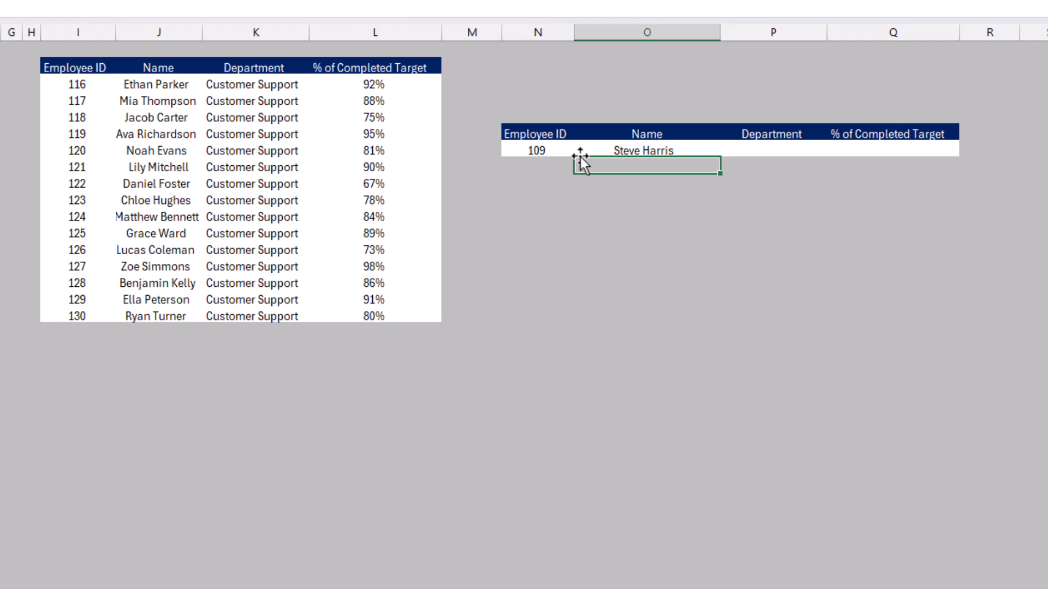
Make the references in O7's first AND test and first VLOOKUP absolute, as $N$7 and $B$2:$E$17.
click(619, 151)
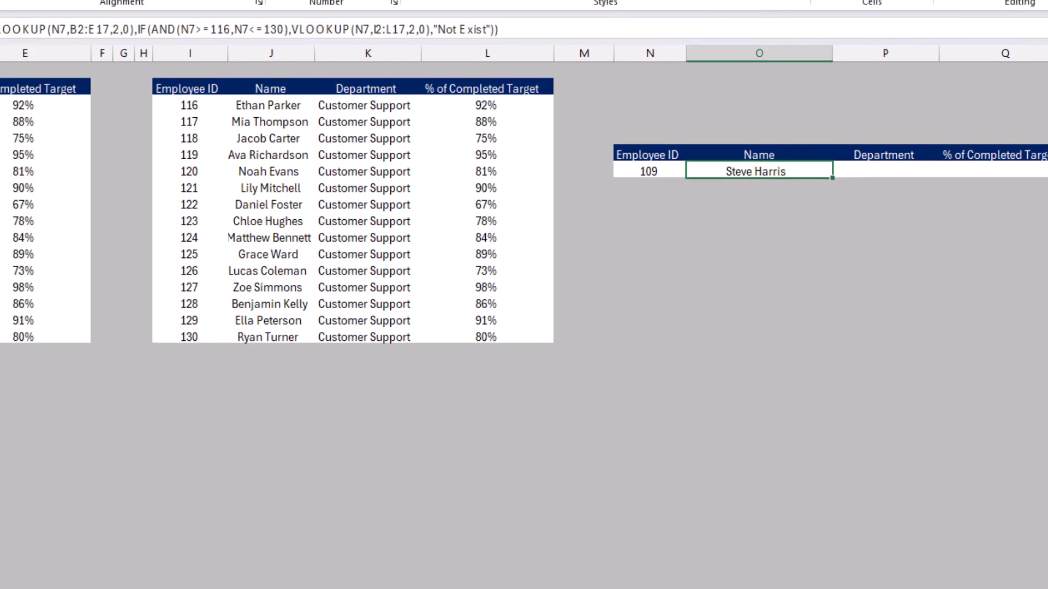
click(117, 75)
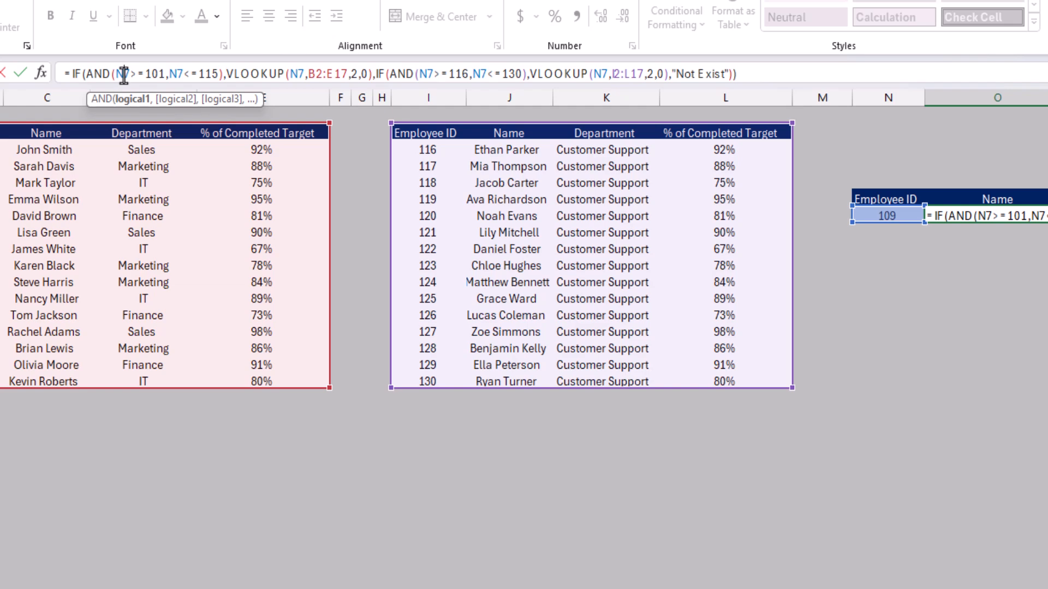
key(F4)
click(167, 99)
key(F4)
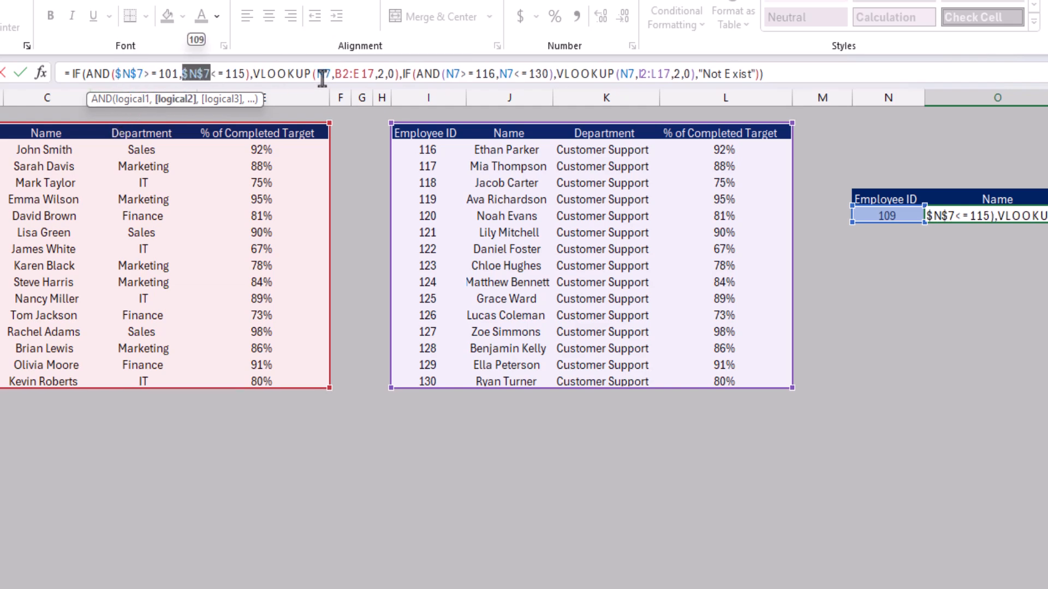
click(323, 74)
key(F4)
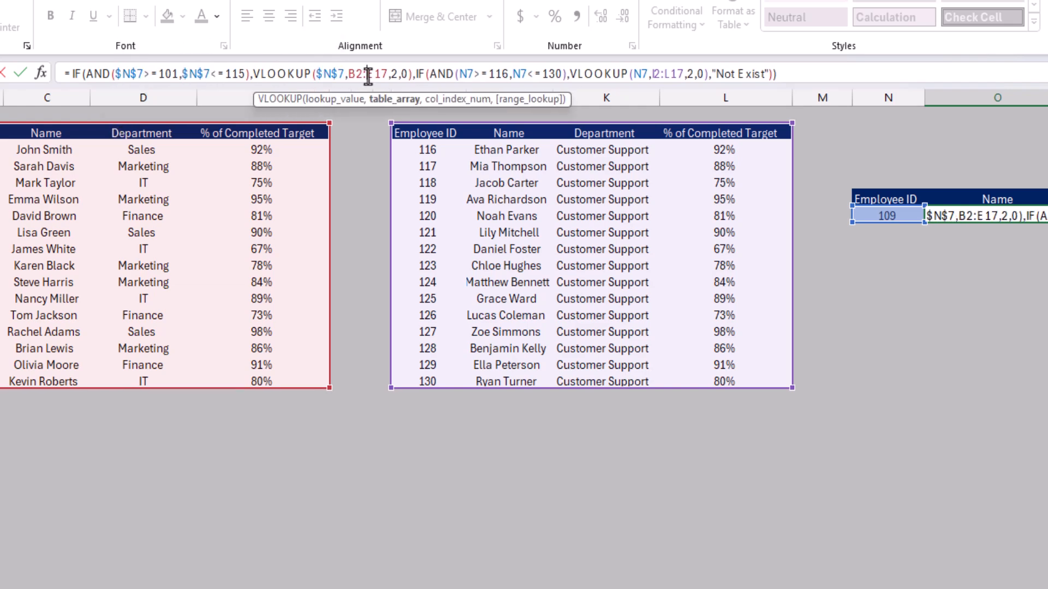
click(390, 102)
key(F4)
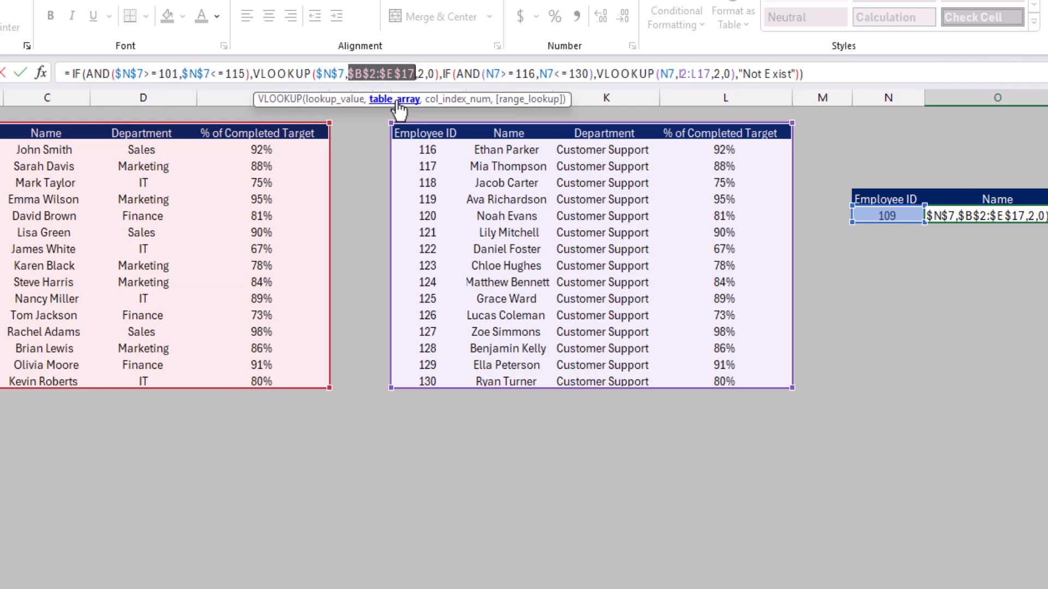
Make the references in O7's nested AND test and second VLOOKUP absolute, as $N$7 and $I$2:$L$17, and enter the formula.
click(493, 78)
key(F4)
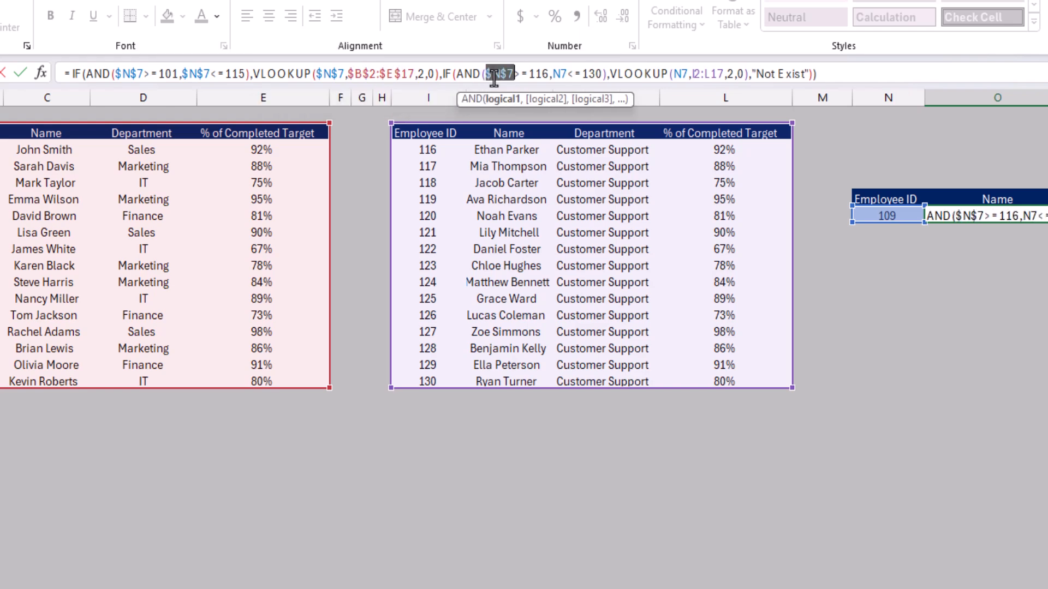
click(563, 78)
key(F4)
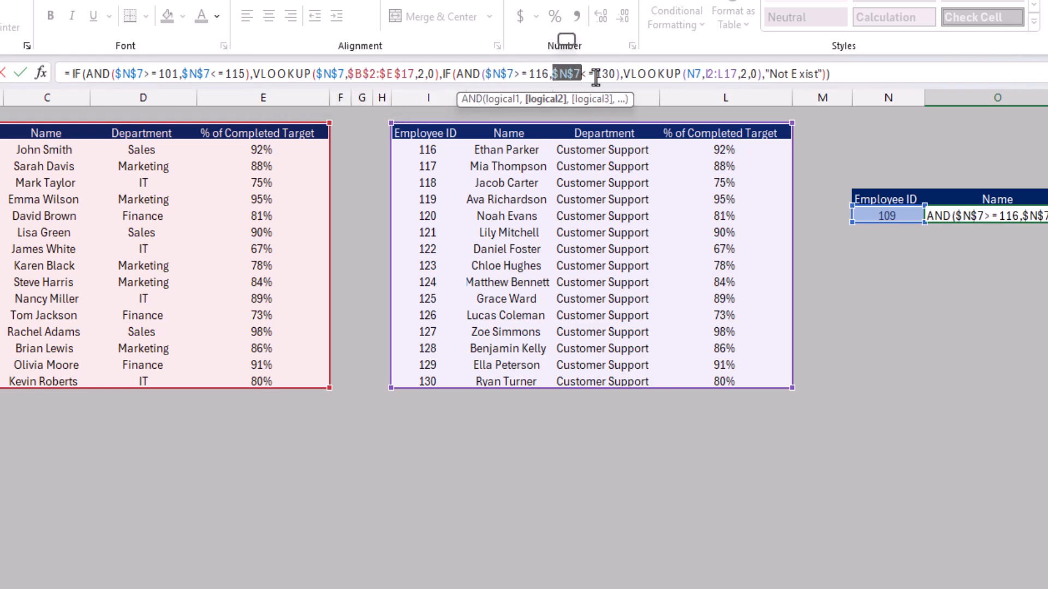
click(699, 76)
key(F4)
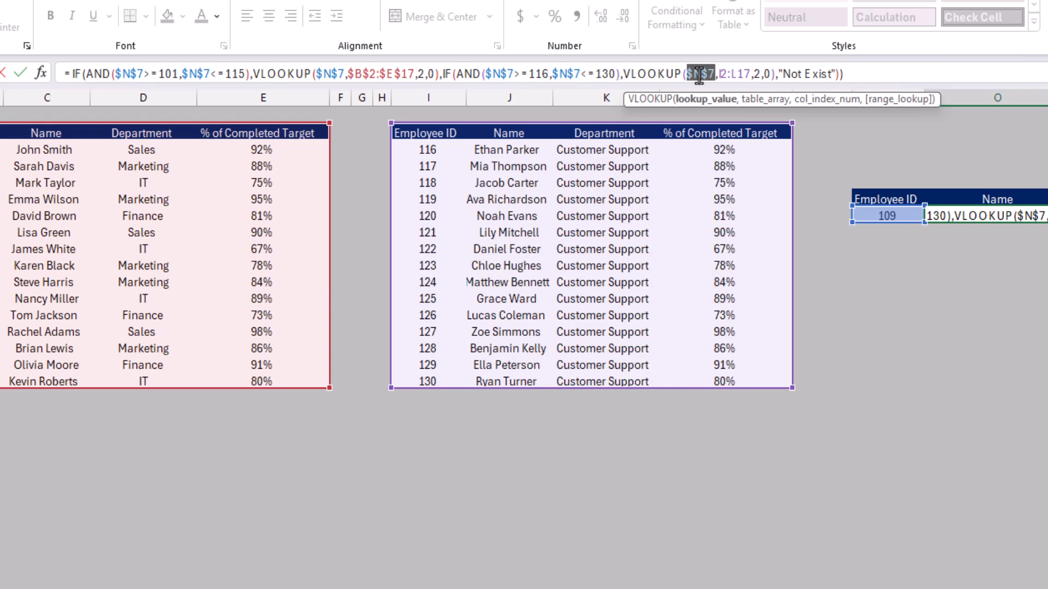
click(754, 101)
key(F4)
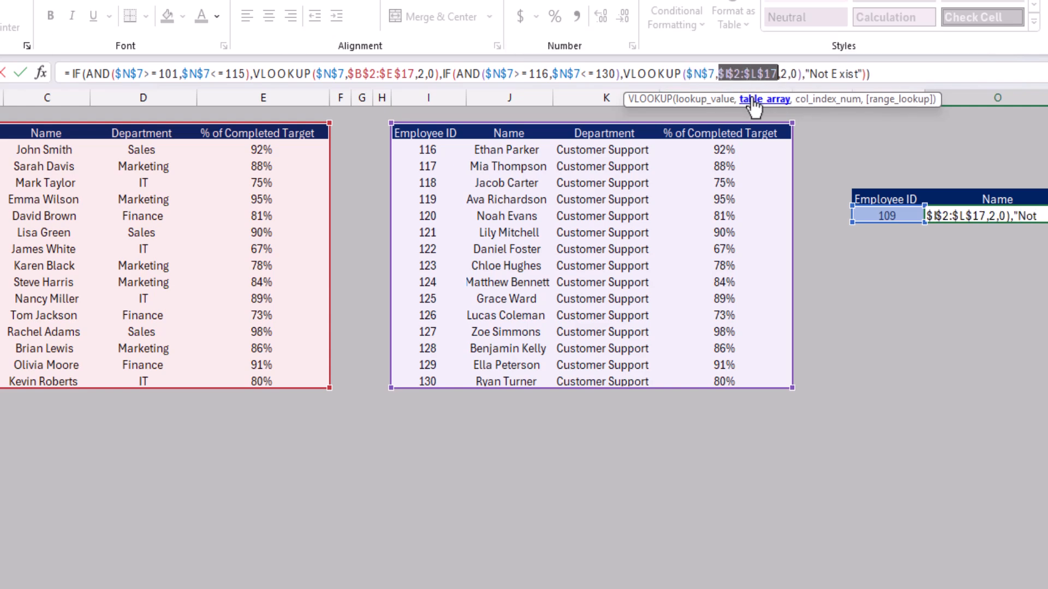
key(Return)
Fill O7's formula across the Department and % of Completed Target cells, P7 and Q7.
key(Up)
key(shift+Right)
key(shift+Right)
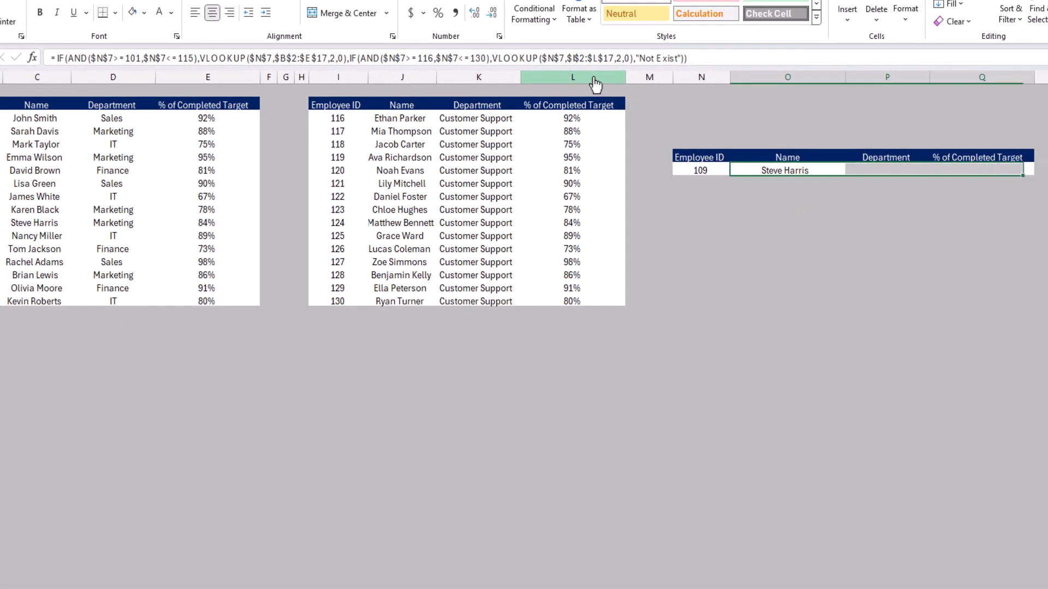
key(ctrl+r)
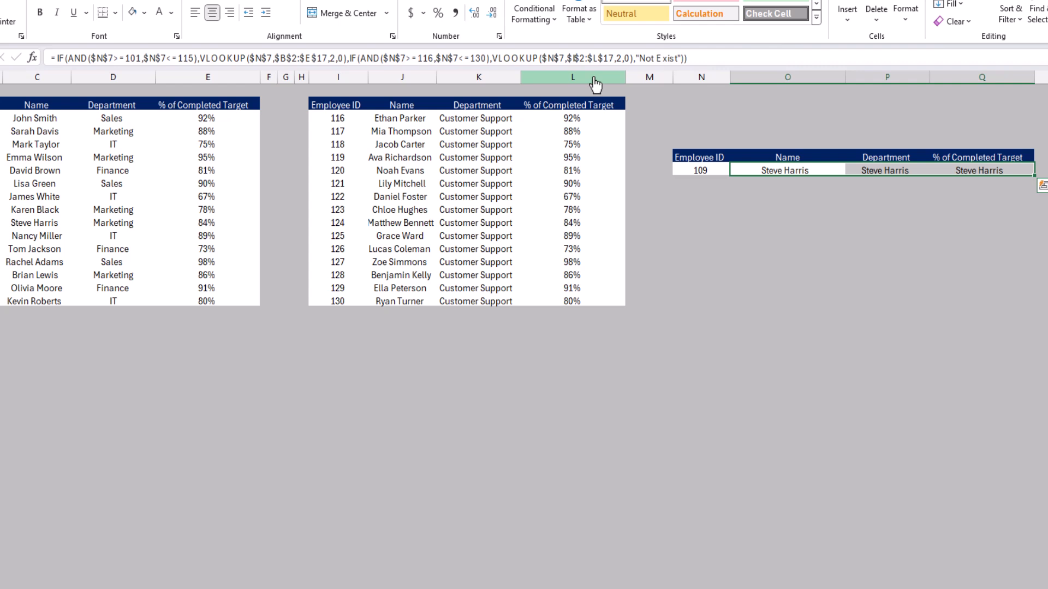
Set the column index to 3 in both VLOOKUPs of the Department formula in P7.
click(863, 170)
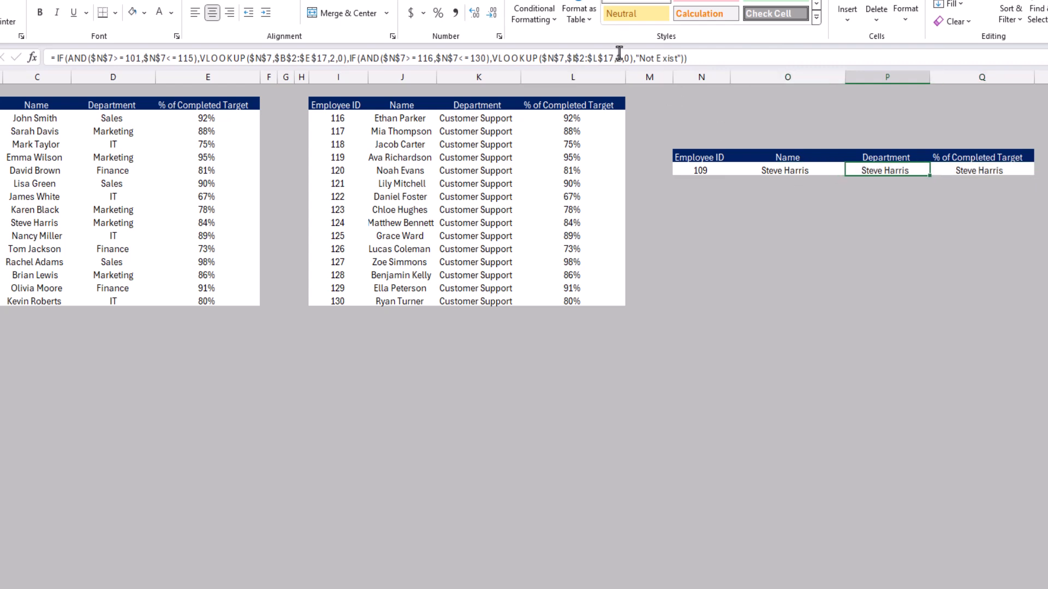
click(336, 57)
key(BackSpace)
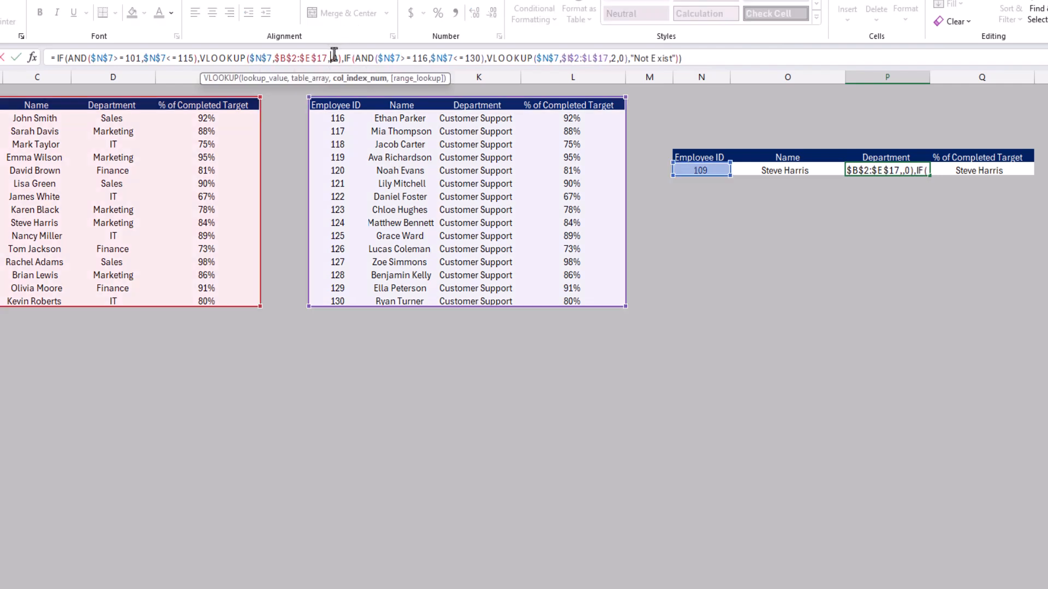
text(3)
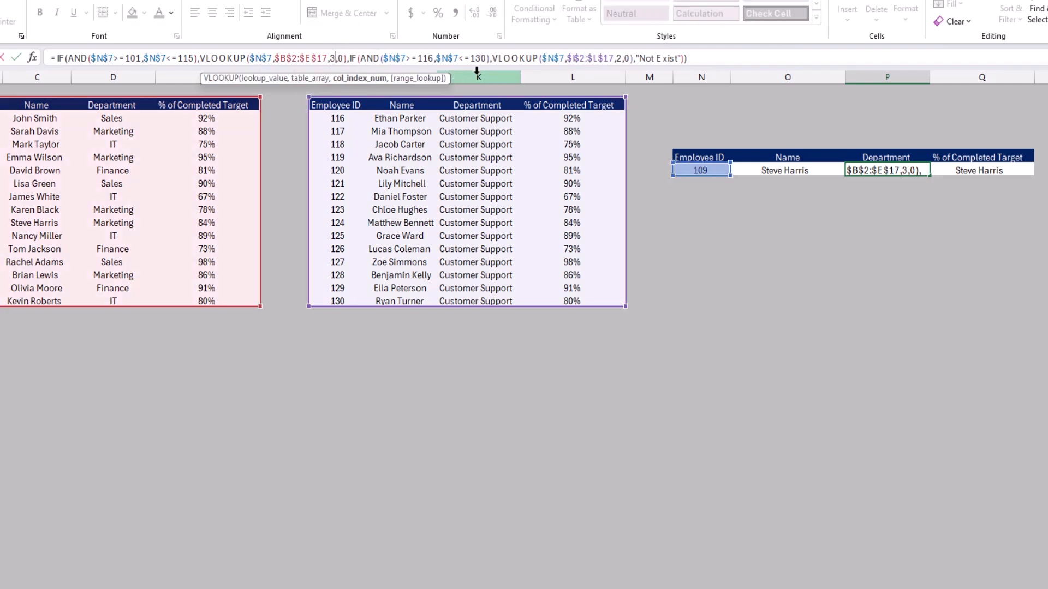
click(620, 58)
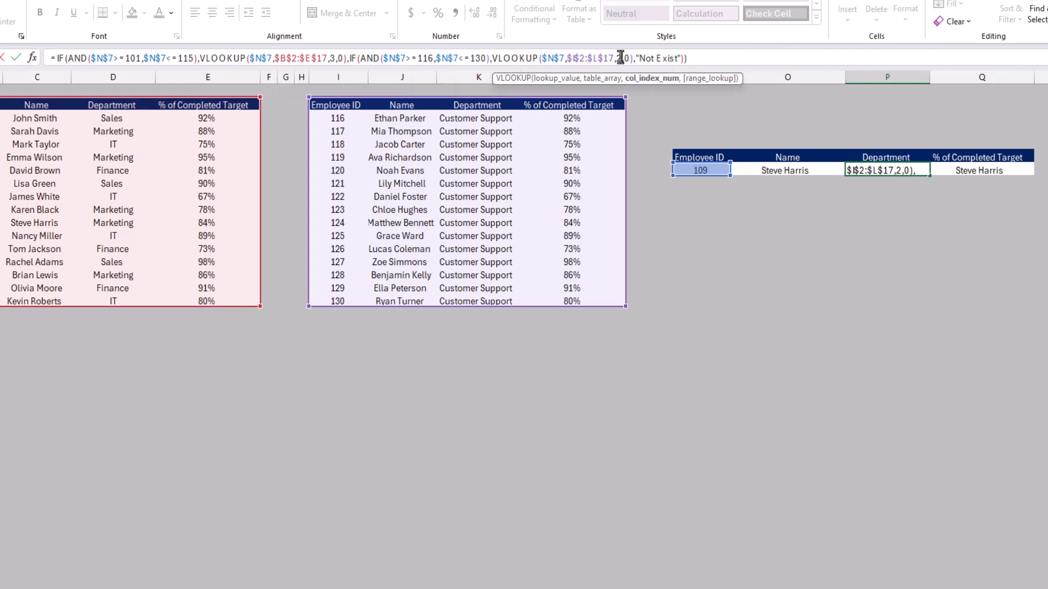
key(Tab)
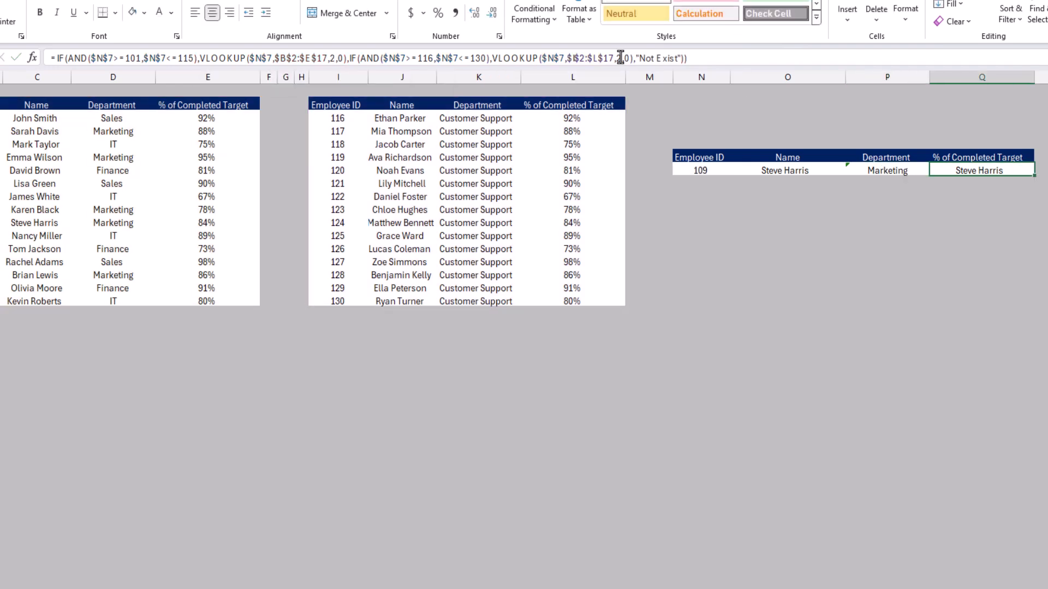
Set the column index to 4 in both VLOOKUPs of the % of Completed Target formula in Q7.
click(620, 58)
key(BackSpace)
text(4)
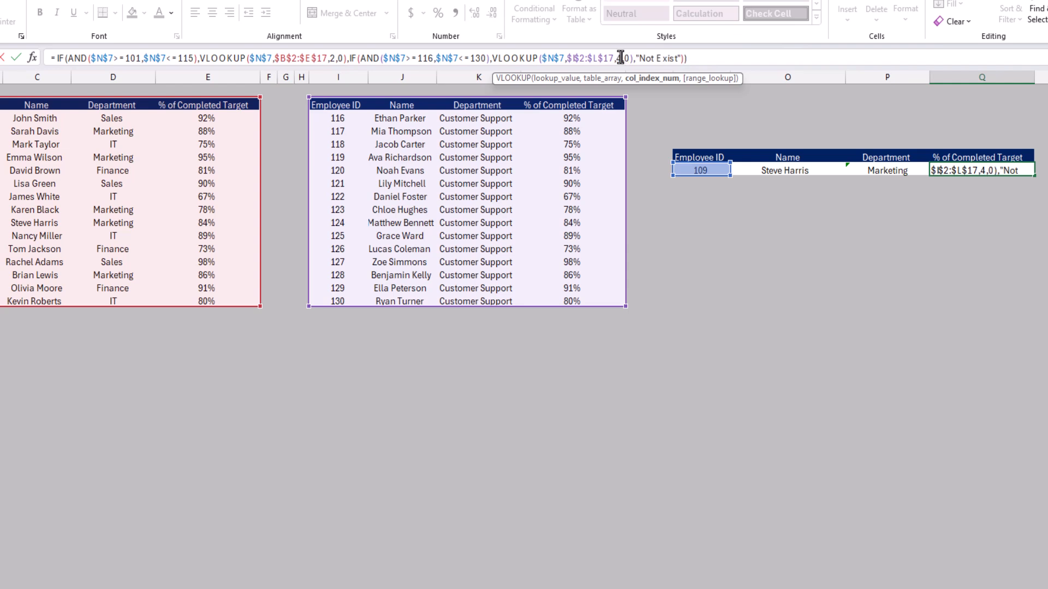
click(334, 58)
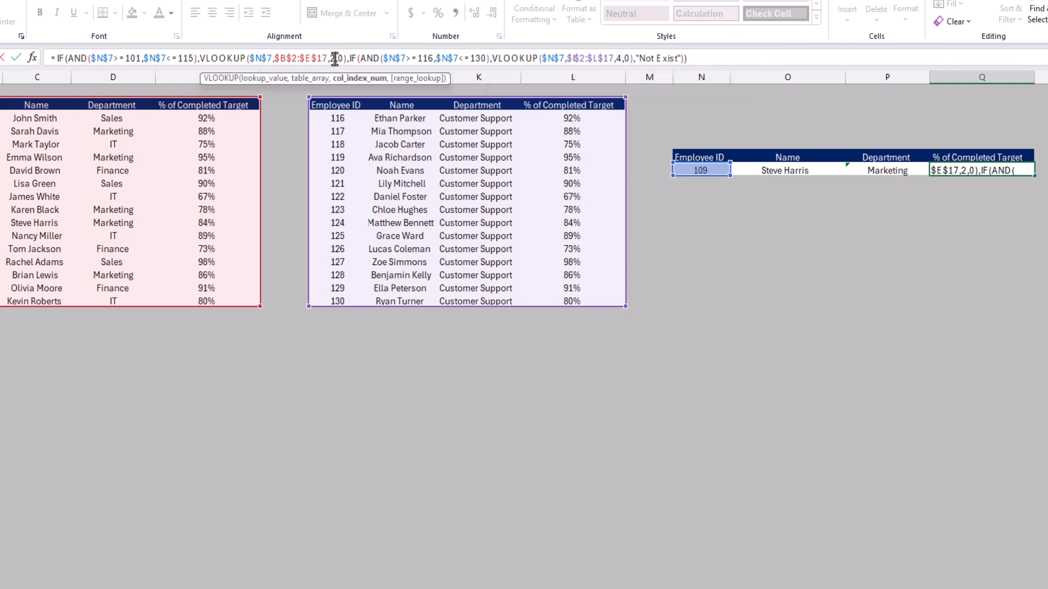
key(BackSpace)
text(4)
key(Return)
Format the % of Completed Target result in Q7 as a percentage.
key(Up)
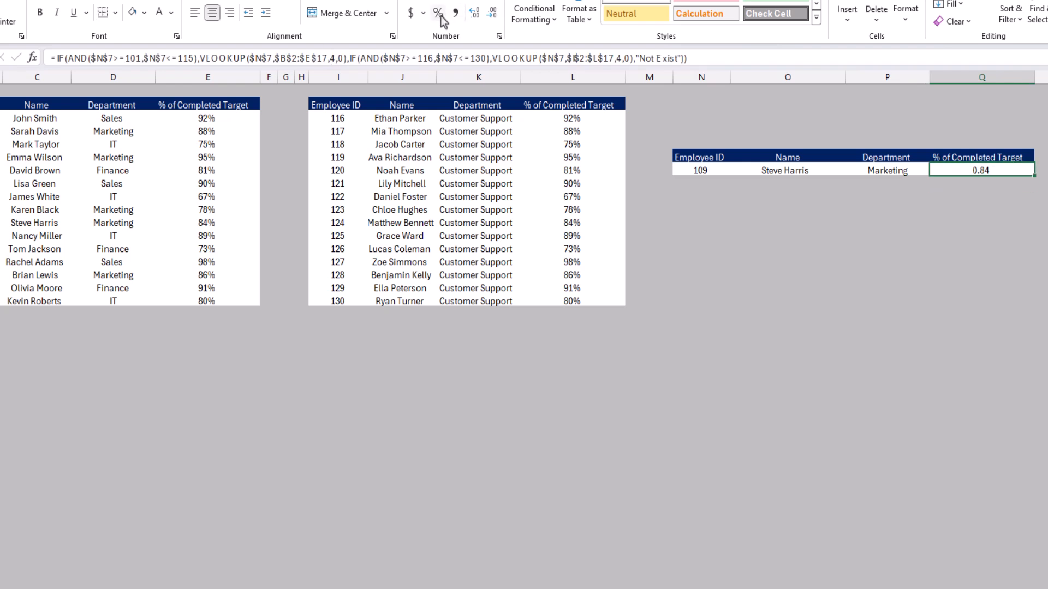
key(ctrl+shift+5)
click(732, 264)
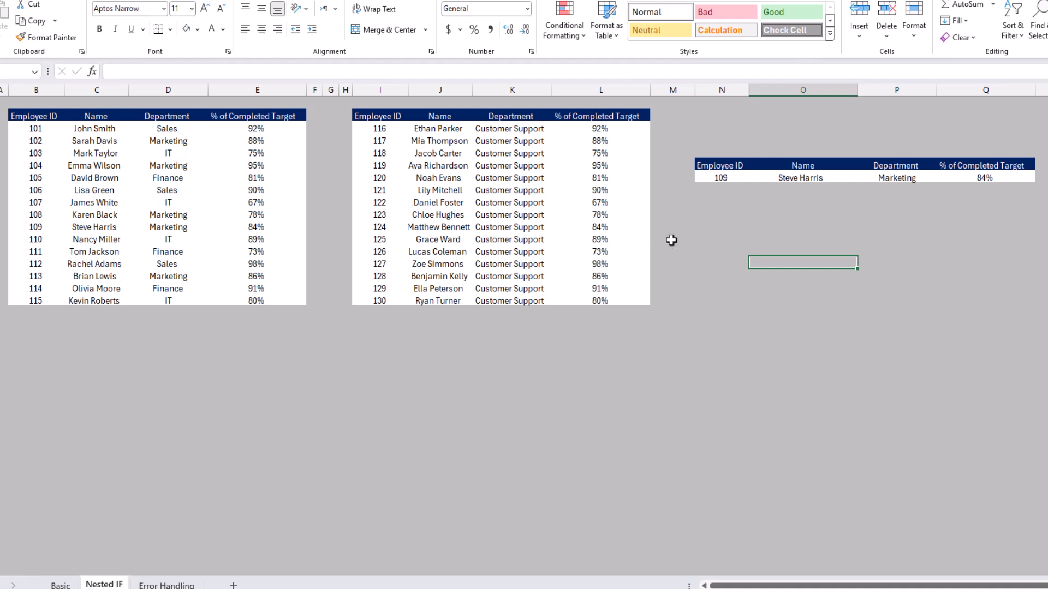
Test the nested lookup by entering 126 and 200 in turn as the Employee ID in N7.
click(730, 179)
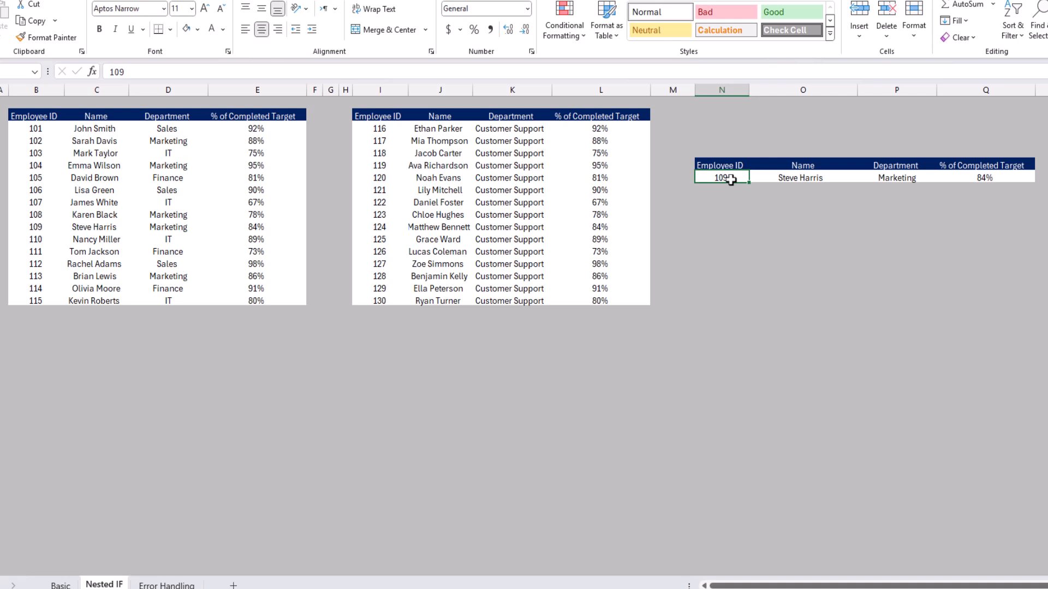
text(126)
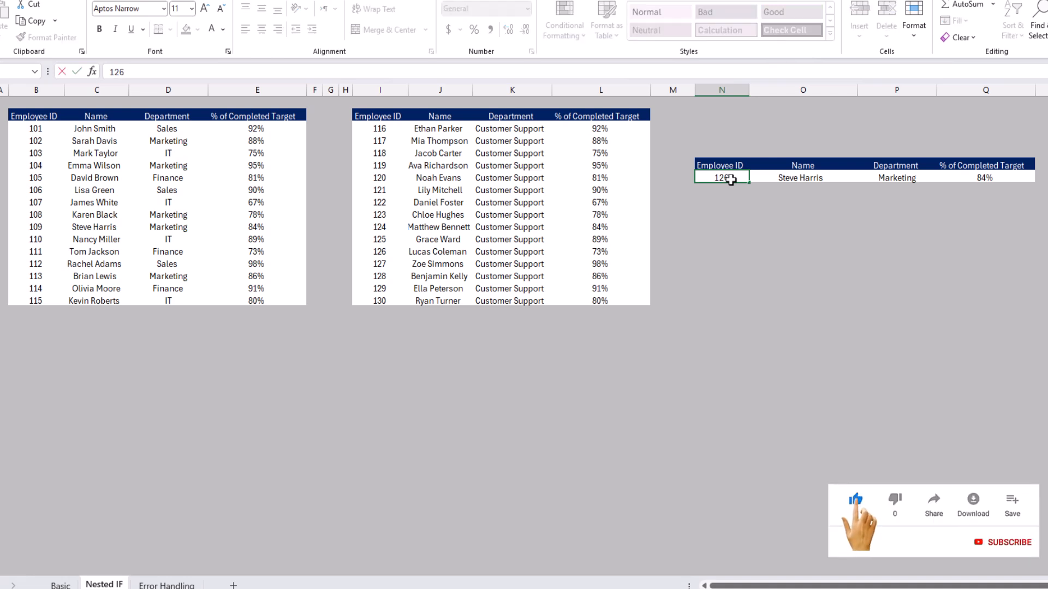
key(Return)
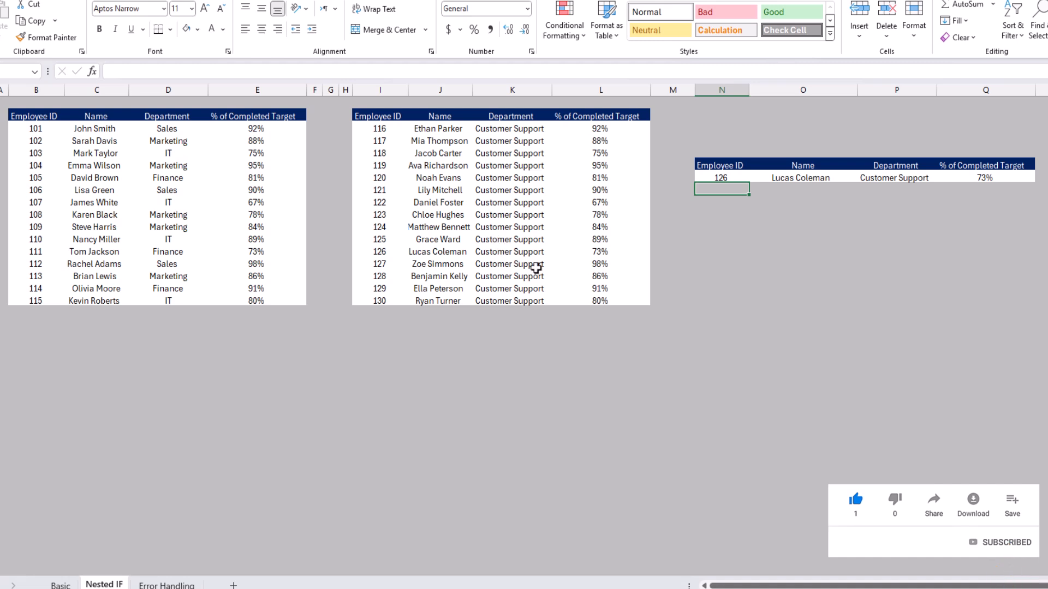
key(Up)
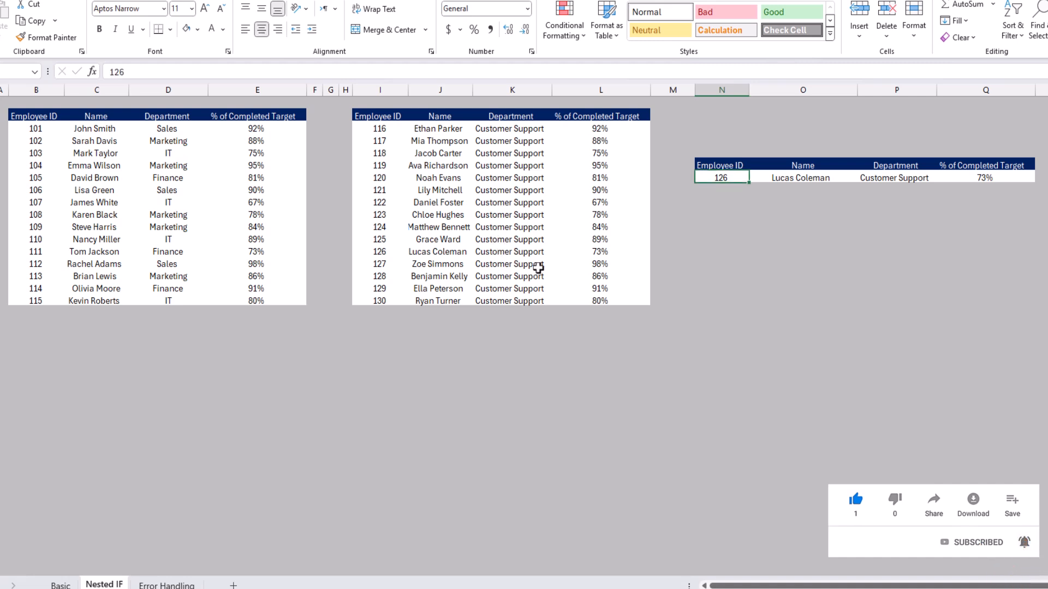
text(200)
key(Return)
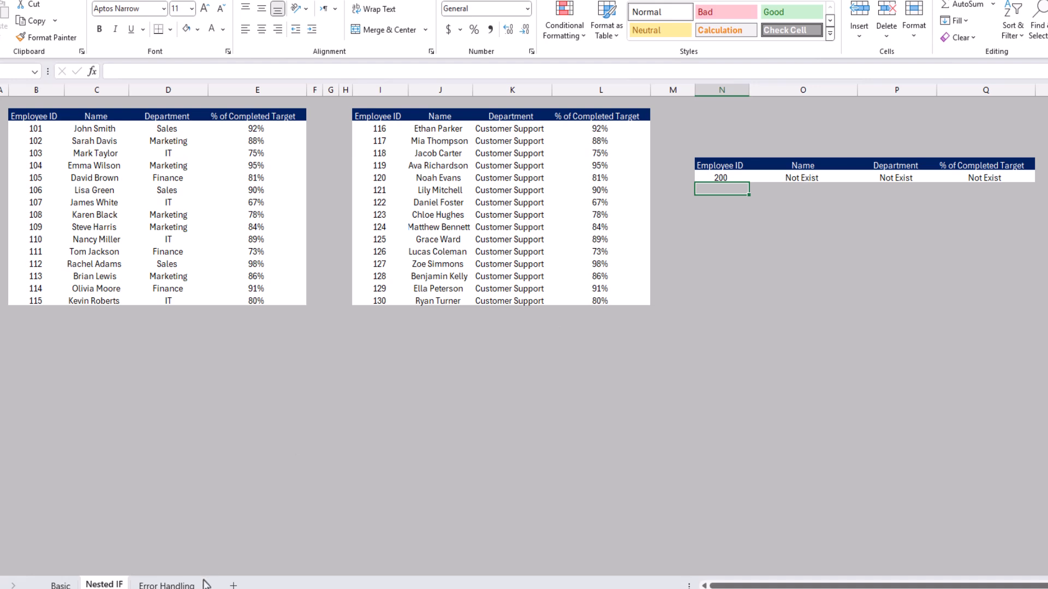
Switch to the Error Handling sheet and copy the Employee ID from B9 into the lookup cell J7.
click(176, 585)
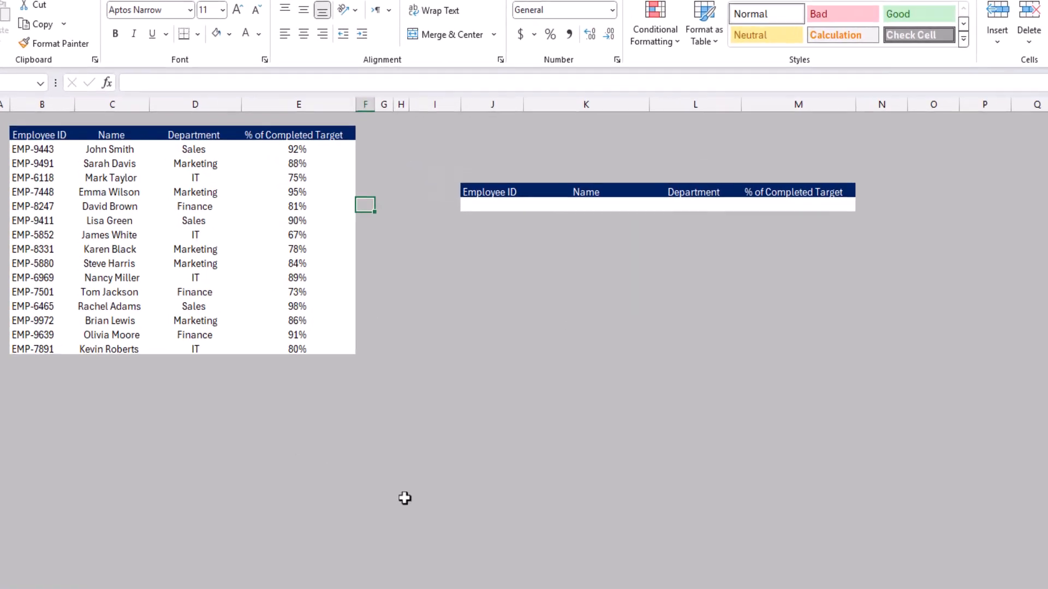
click(359, 298)
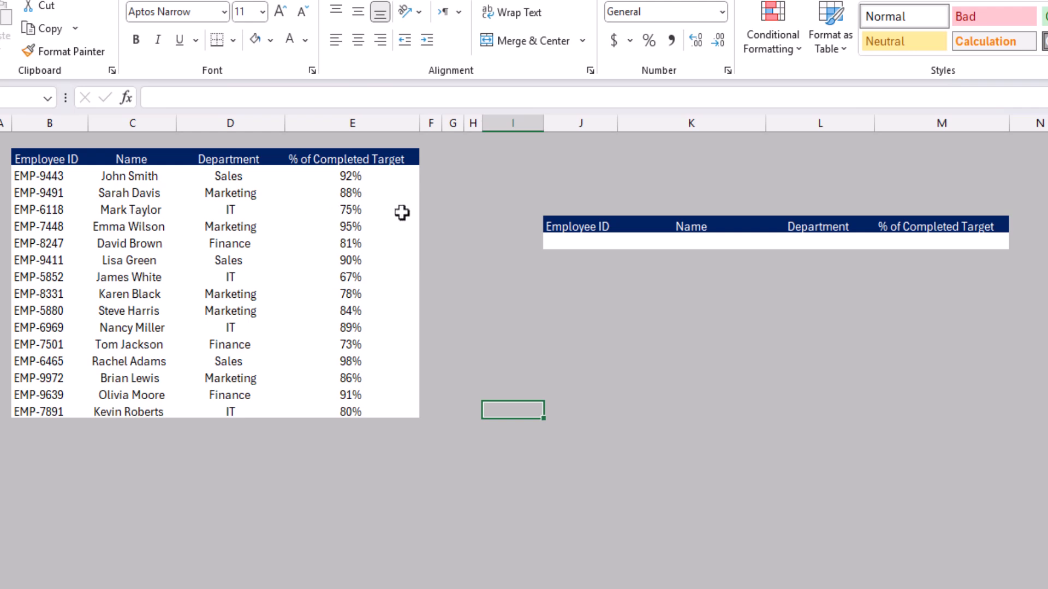
click(581, 239)
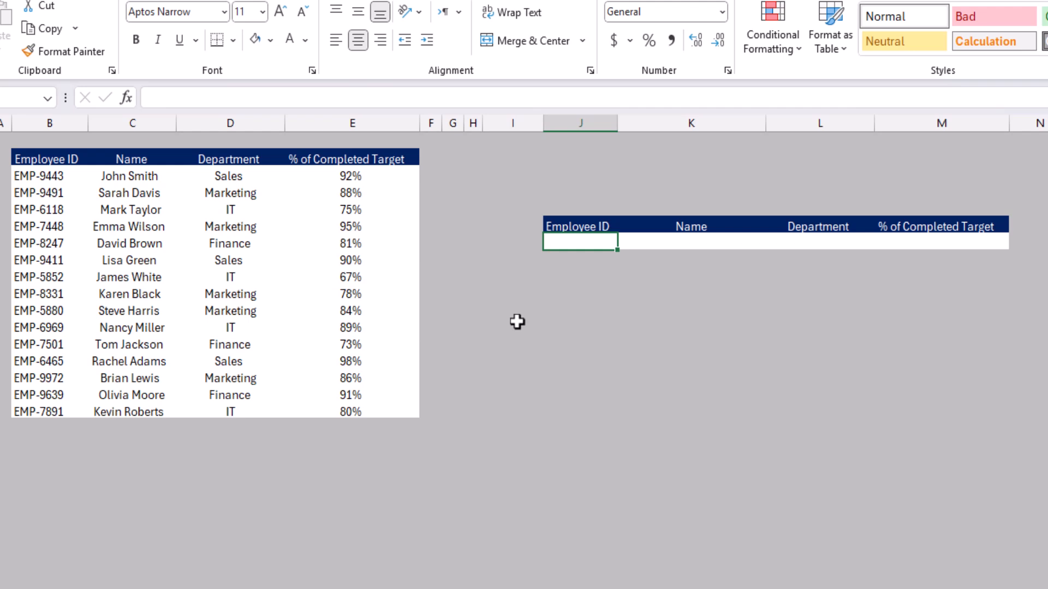
click(61, 269)
key(ctrl+c)
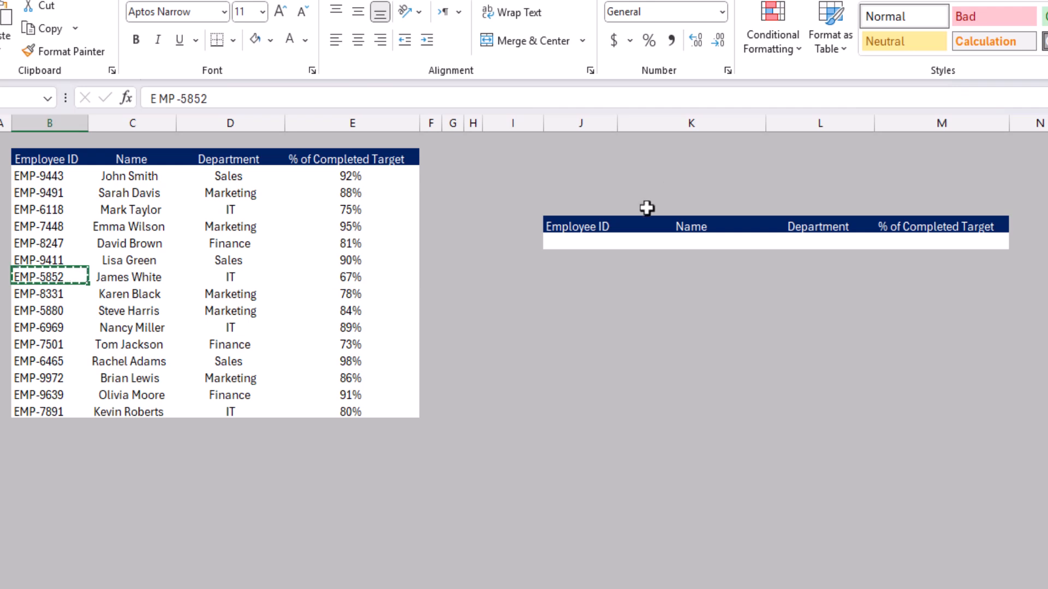
click(593, 239)
right_click(593, 238)
key(ctrl+v)
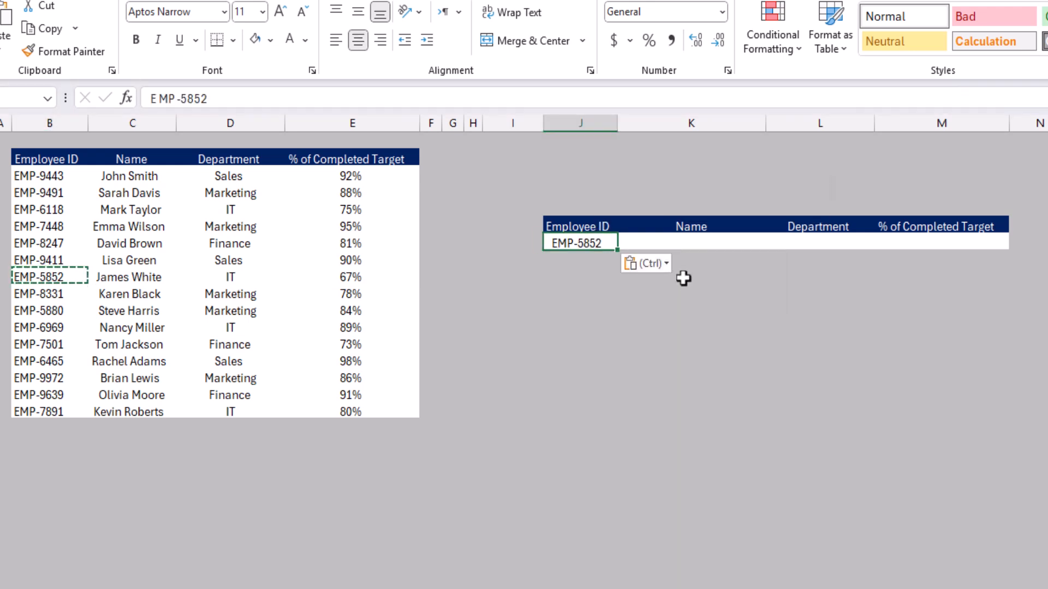
Write a VLOOKUP in the Name cell K7 that looks up J7 in $B$2:$E$17 with column index 2 and exact match 0.
click(702, 236)
key(Escape)
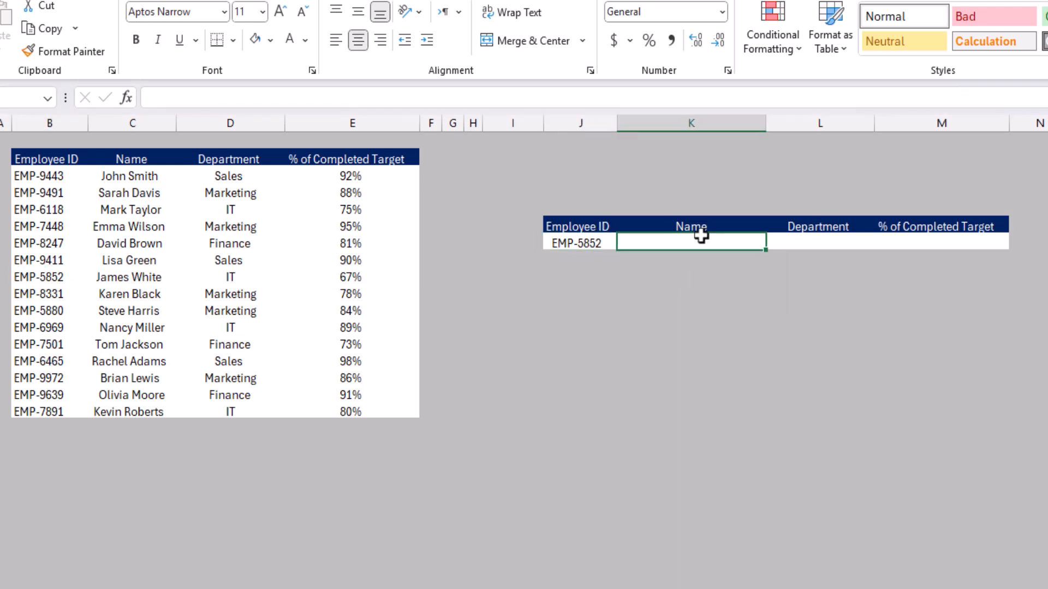
text(=vlo)
key(Tab)
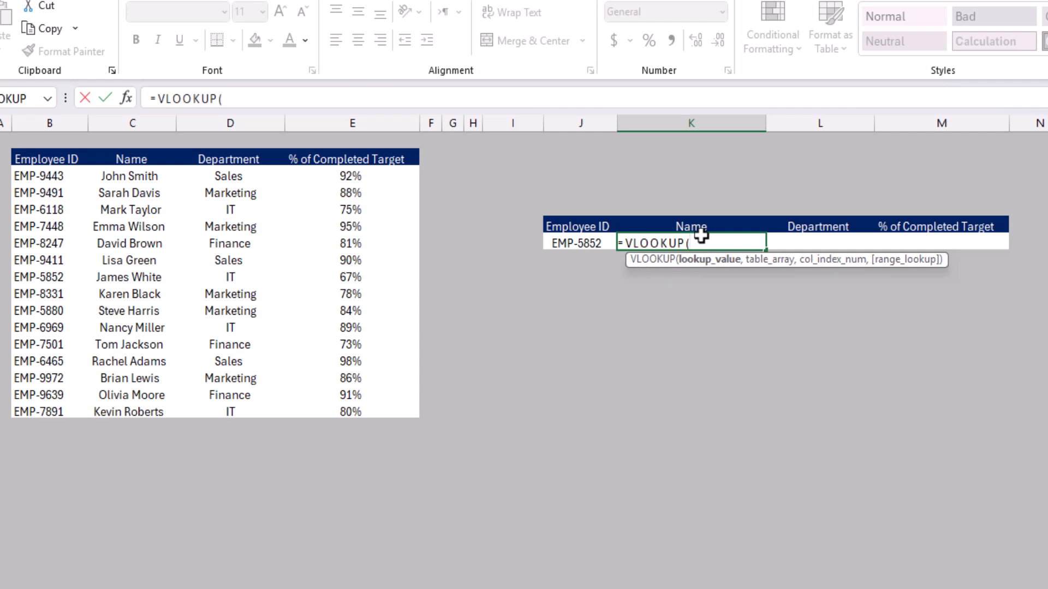
key(Left)
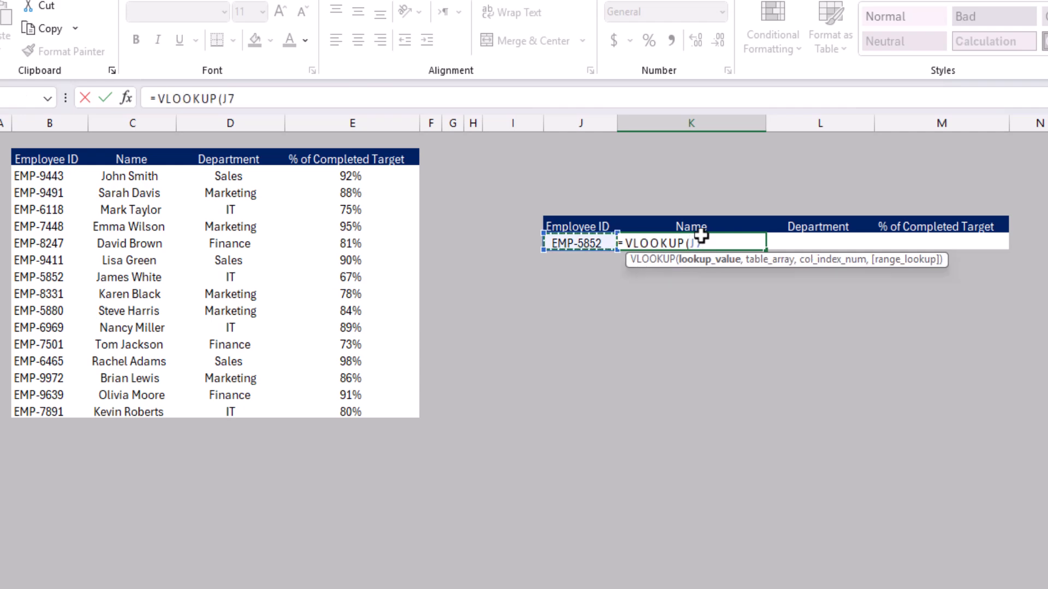
text(,)
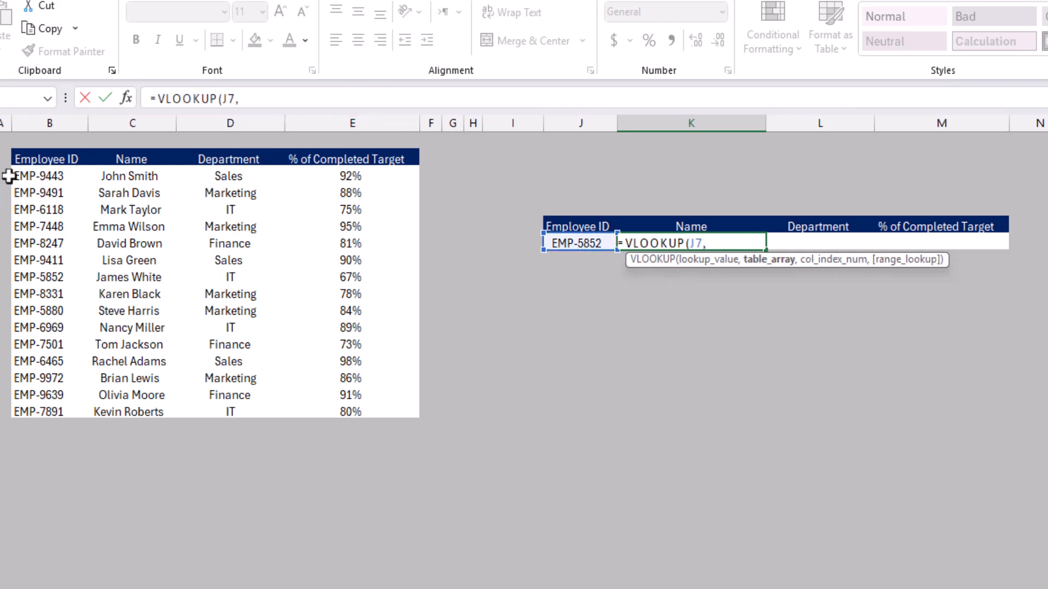
drag(28, 159, 341, 416)
key(F4)
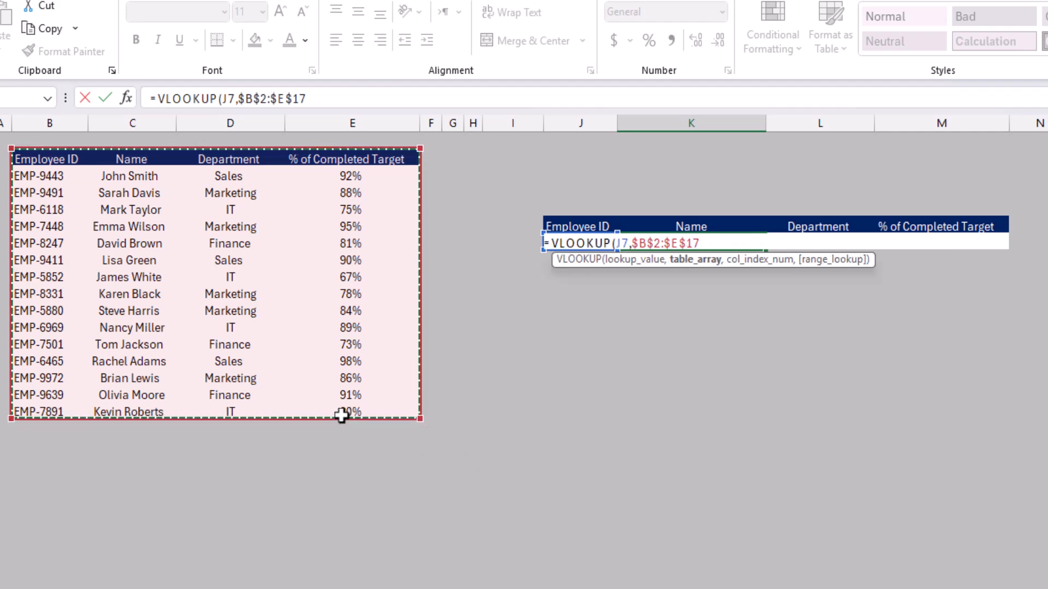
text(,)
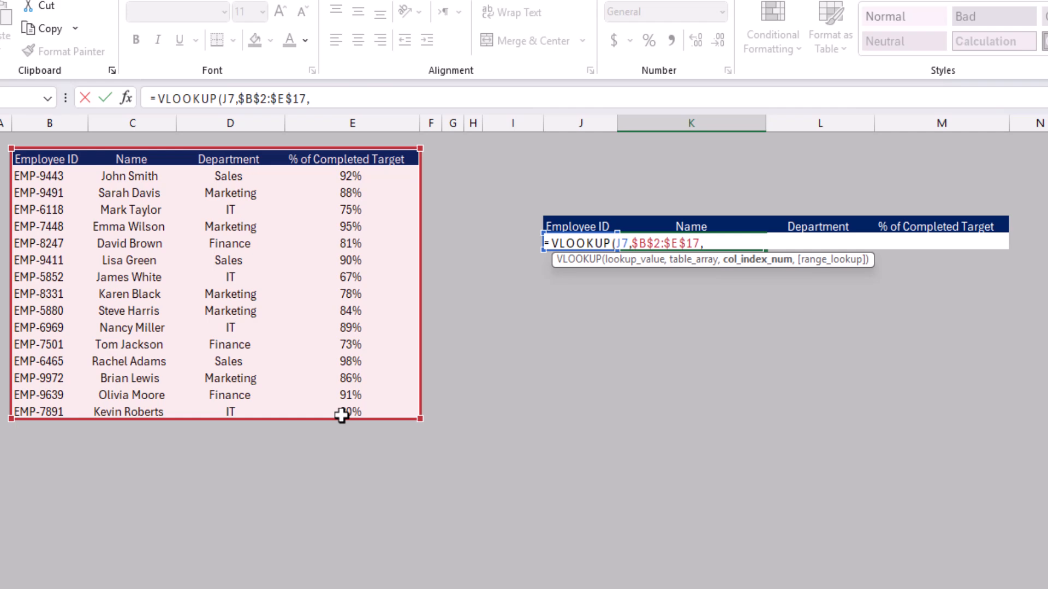
text(2,0))
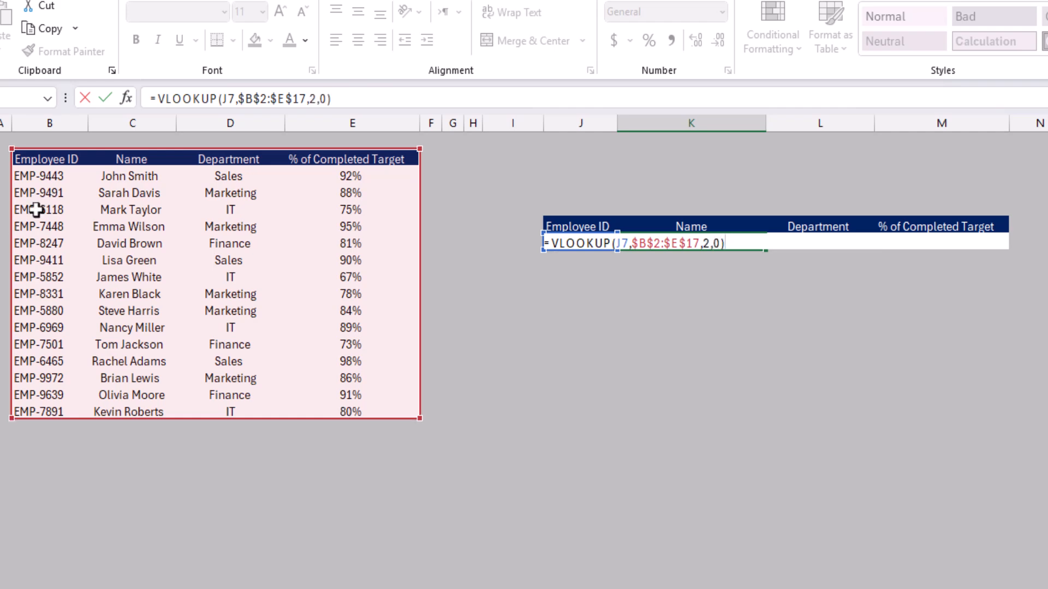
Make the lookup value in the K7 formula absolute as $J$7 and commit the formula.
click(223, 98)
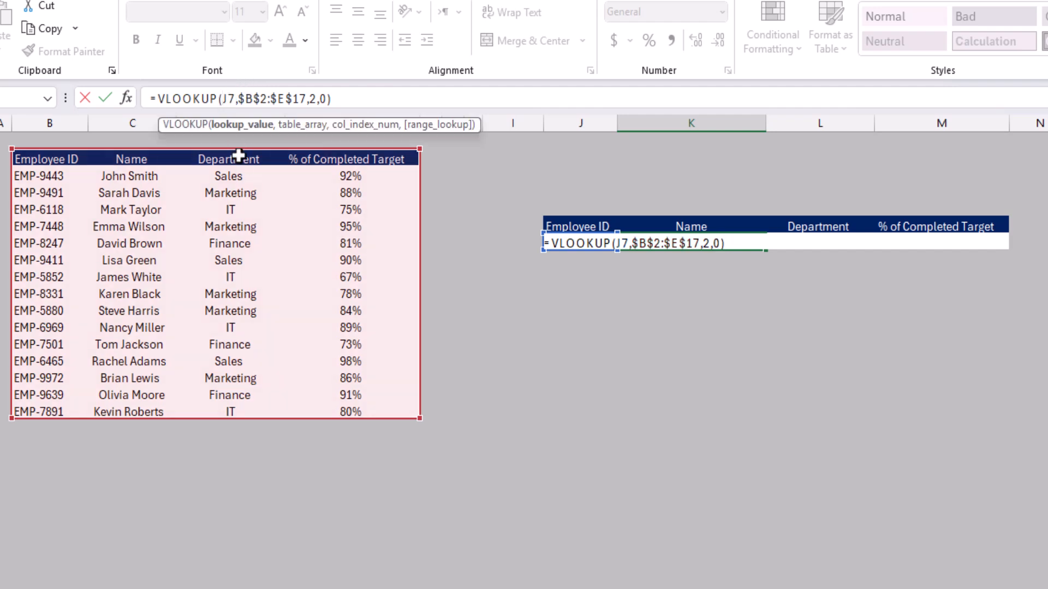
key(F4)
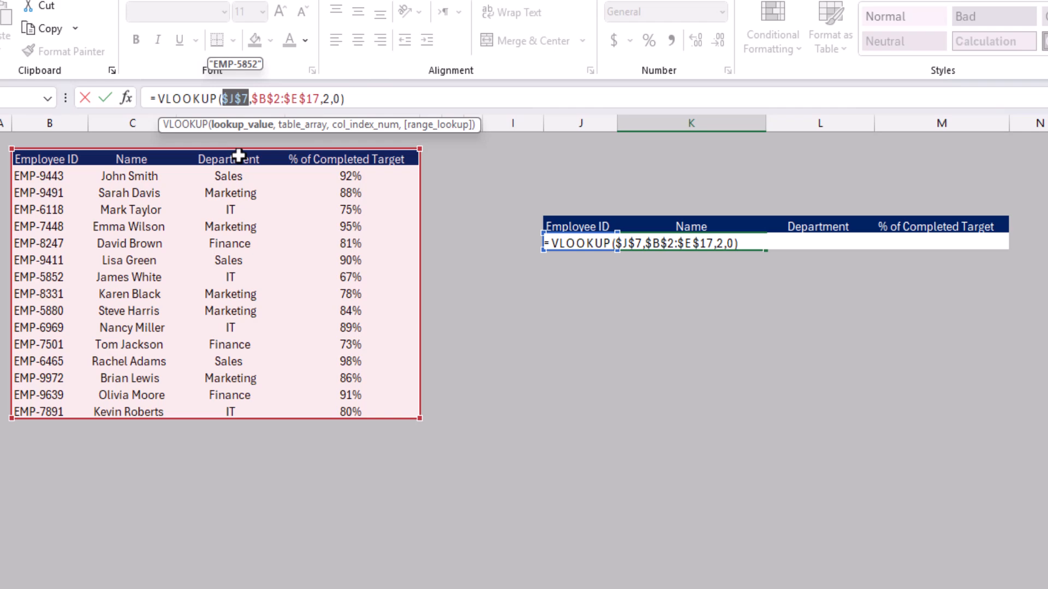
key(Return)
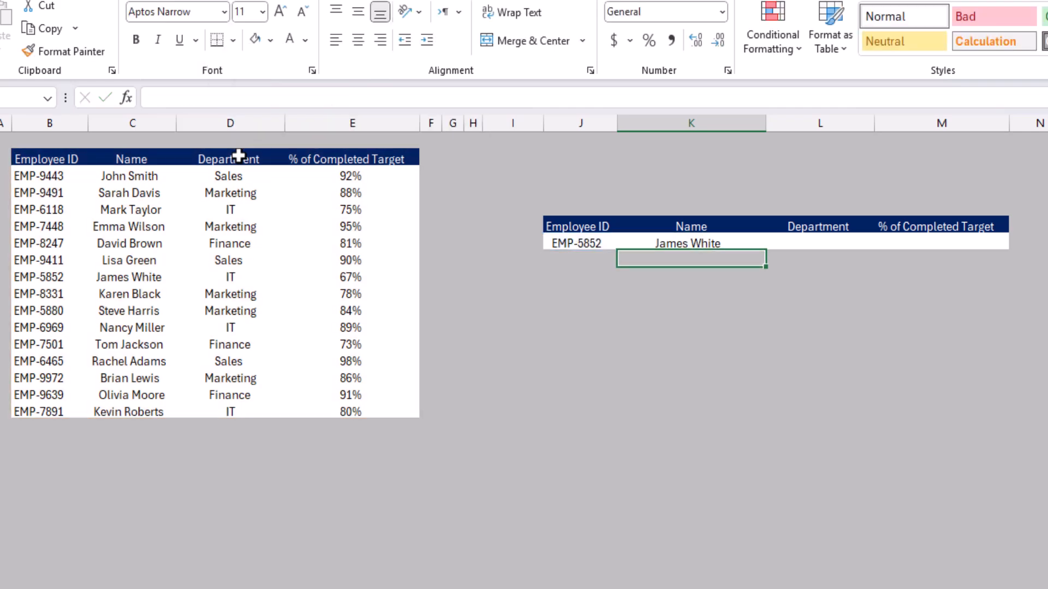
Test the lookup with an Employee ID missing from the table by entering 4569872 in J7.
key(Up)
key(Left)
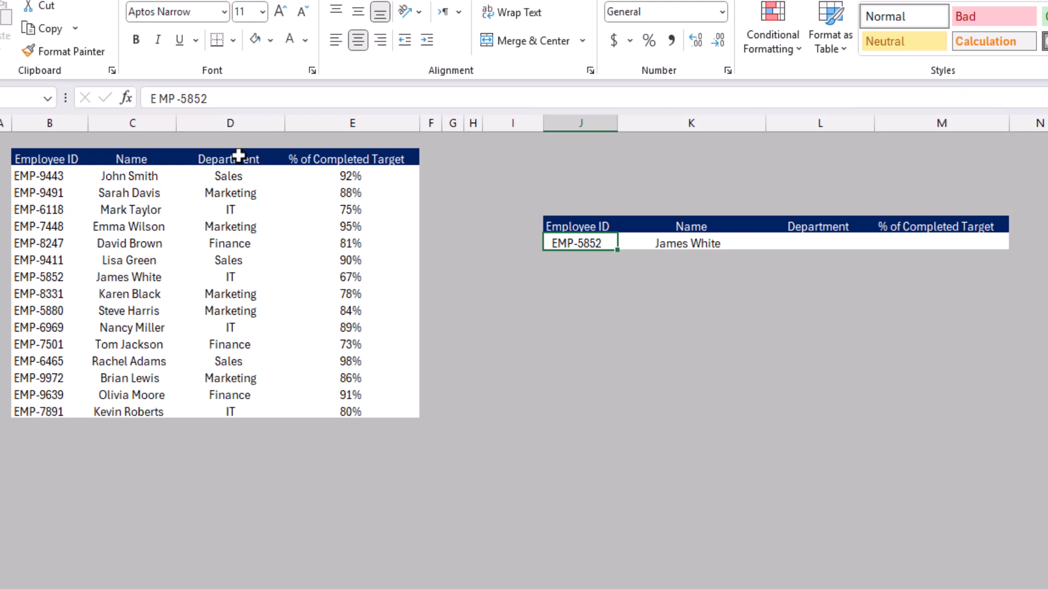
text(4569872)
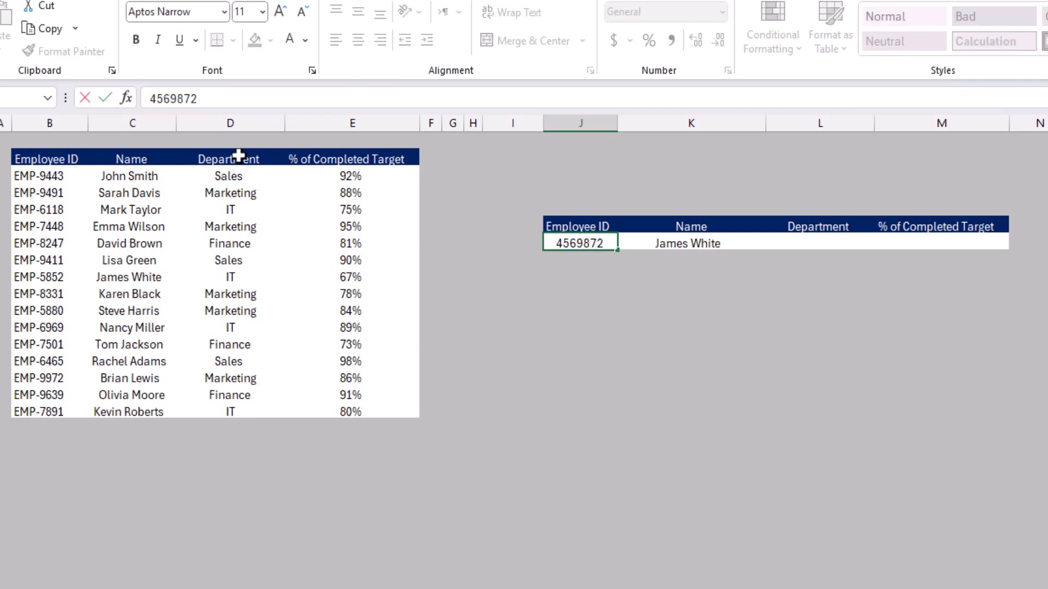
key(Return)
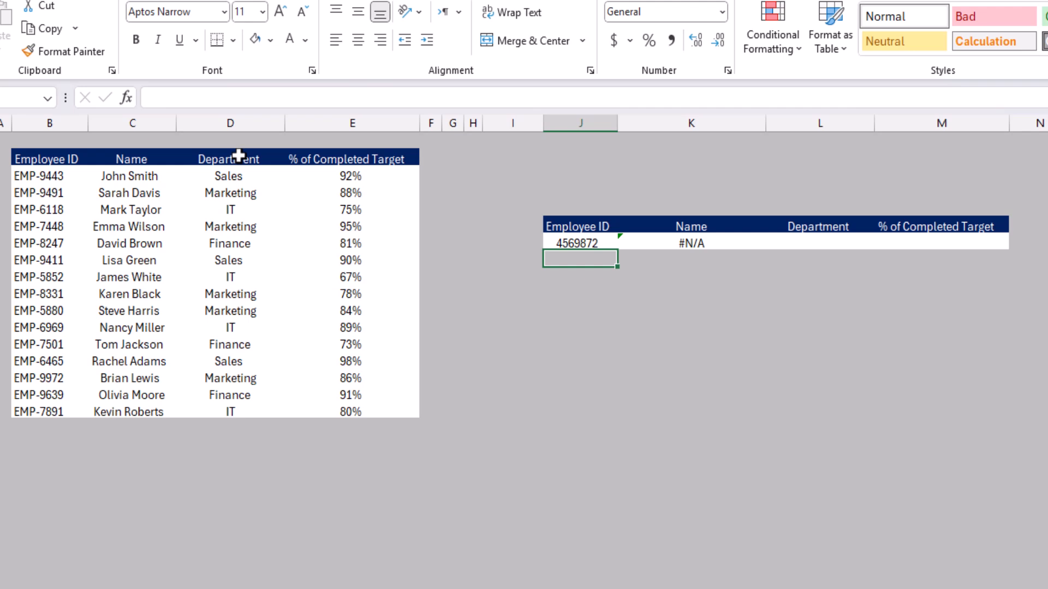
Wrap the VLOOKUP in K7 in an ISNA function.
key(Right)
key(Up)
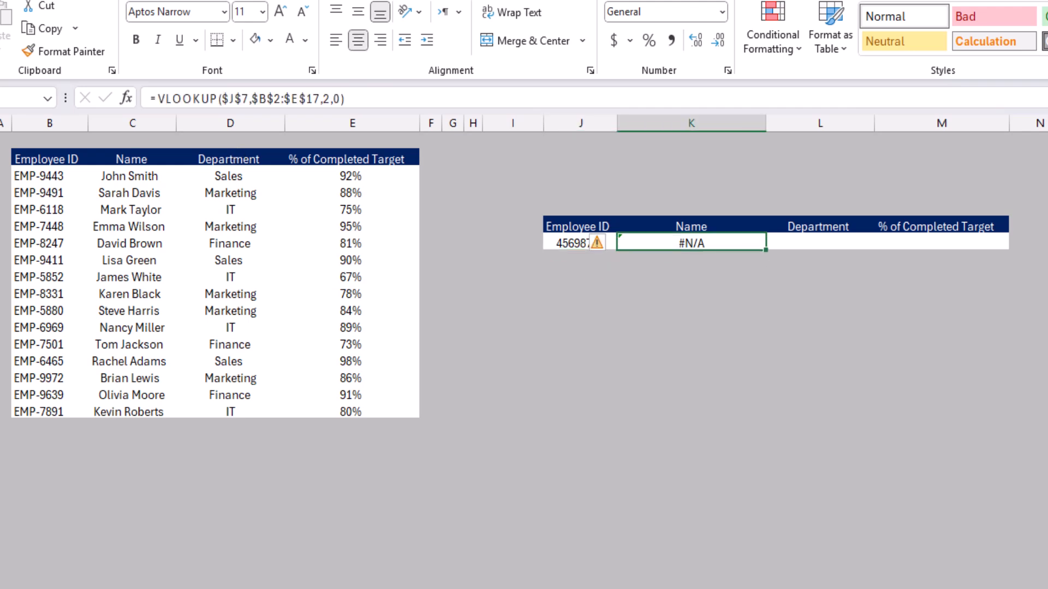
click(157, 99)
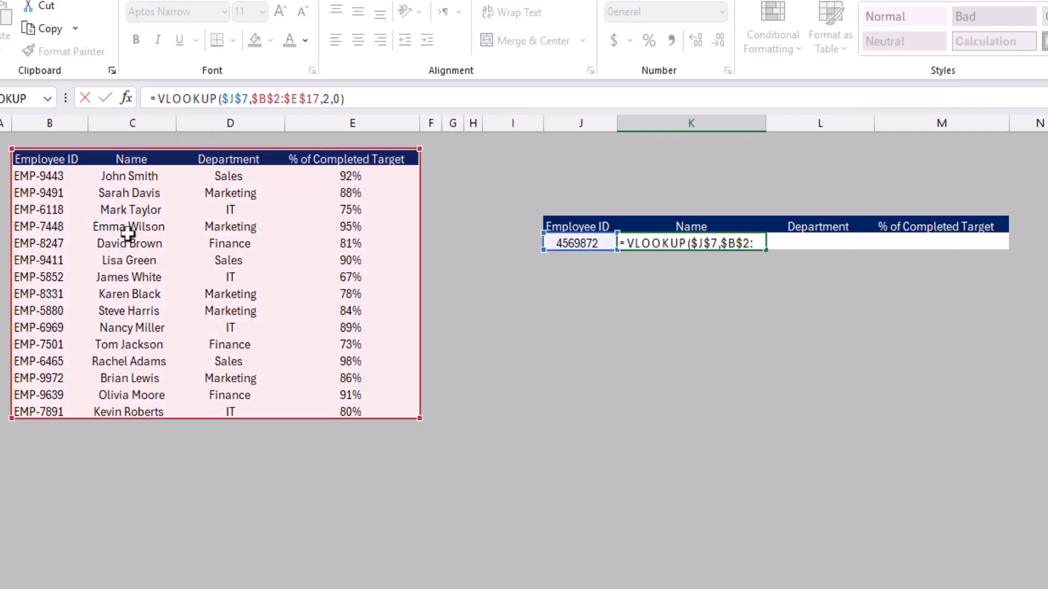
text(isn)
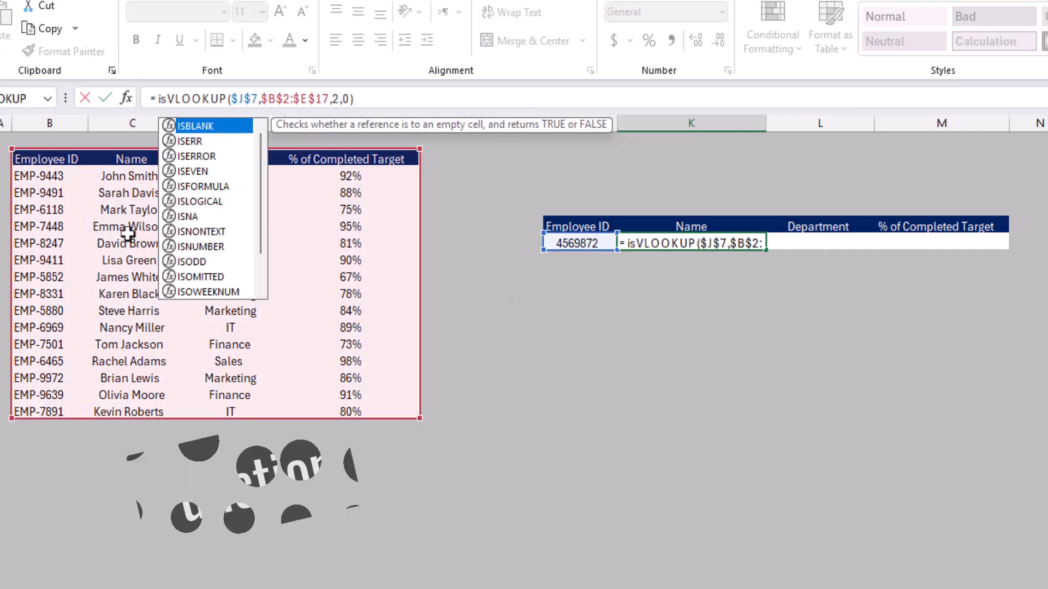
key(Tab)
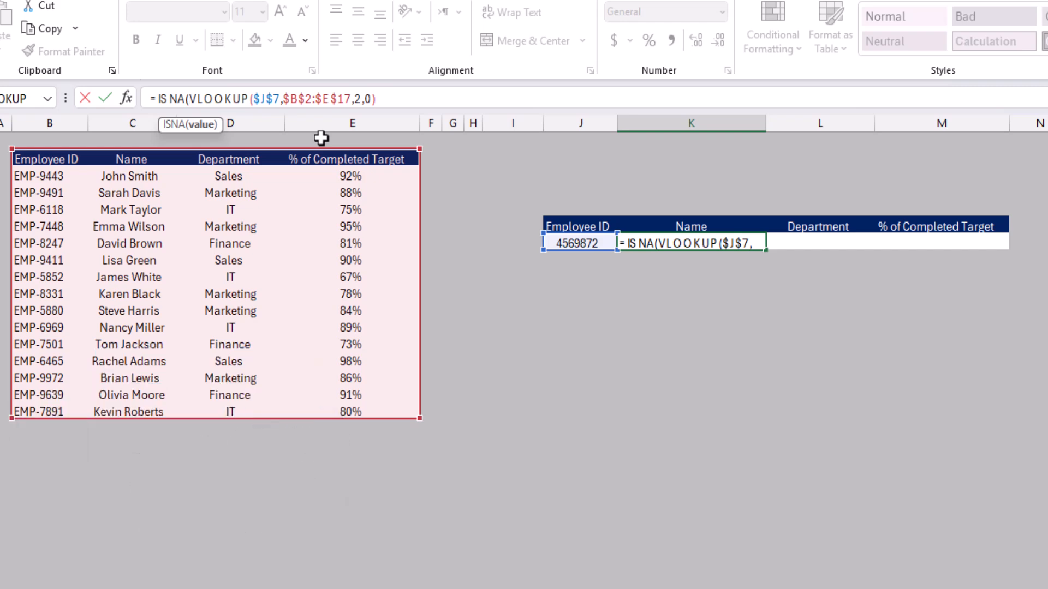
click(434, 107)
text())
key(Return)
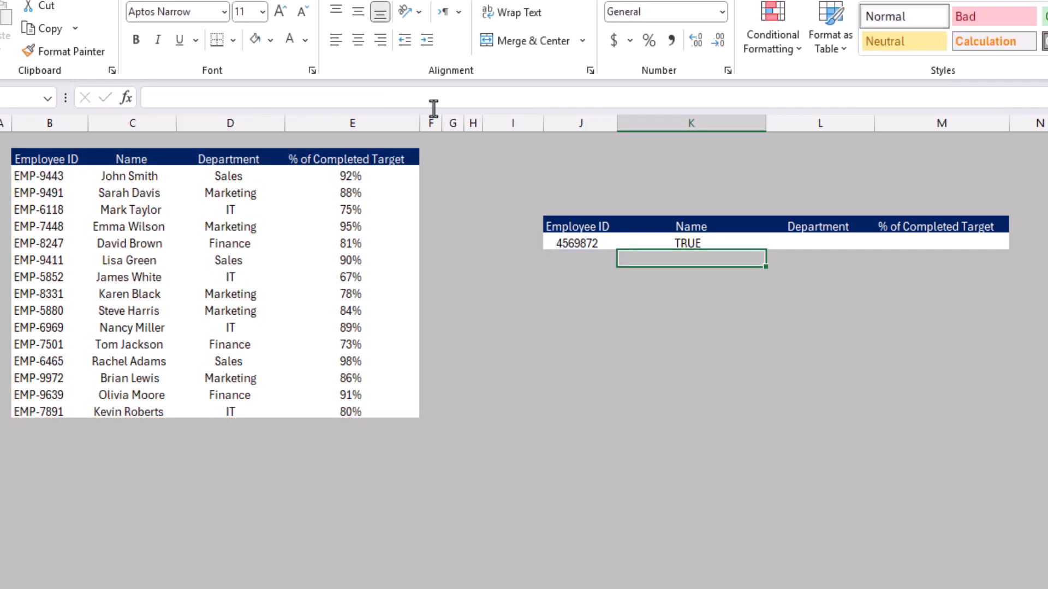
Nest the ISNA test in K7 inside an IF function with "Not Exist" as the value if true.
key(Up)
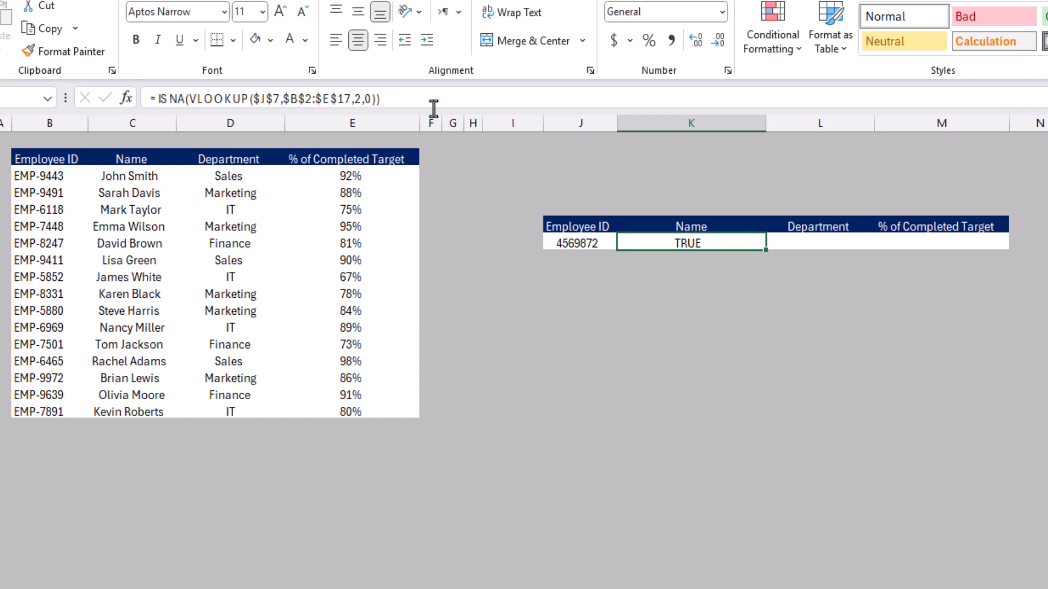
key(Left)
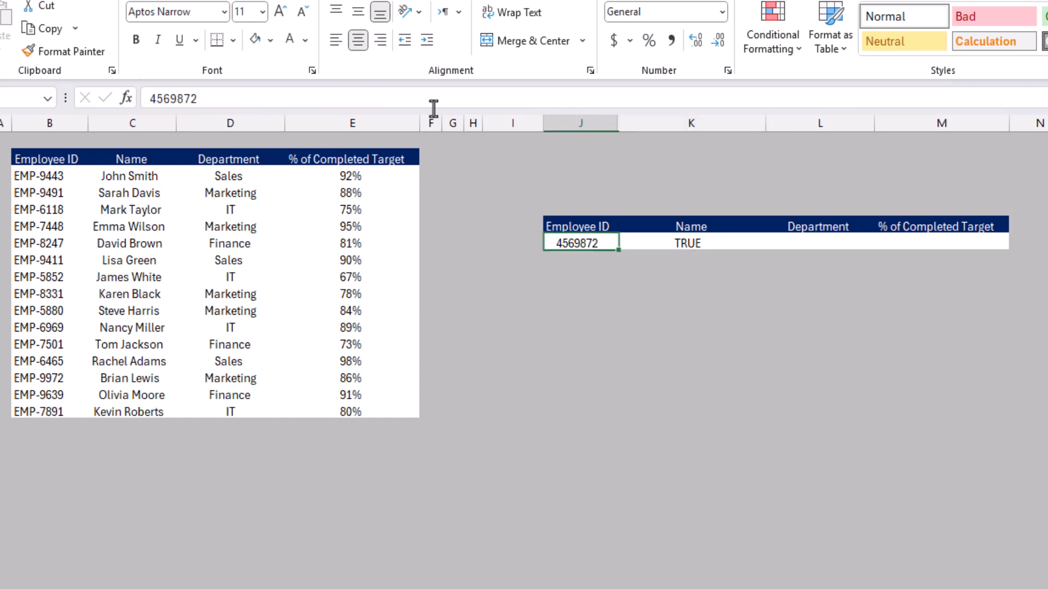
key(Right)
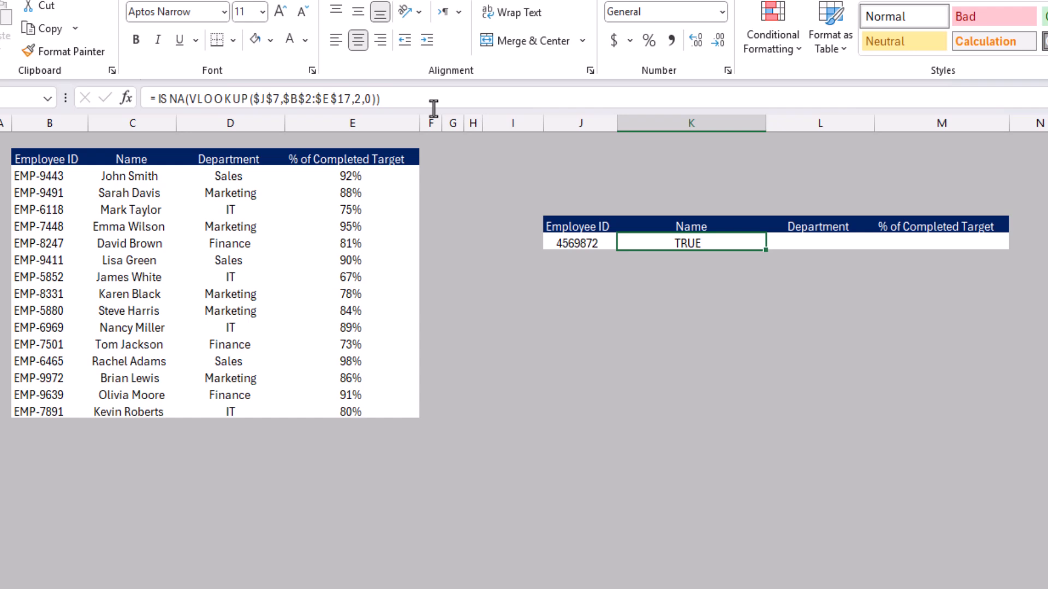
click(153, 100)
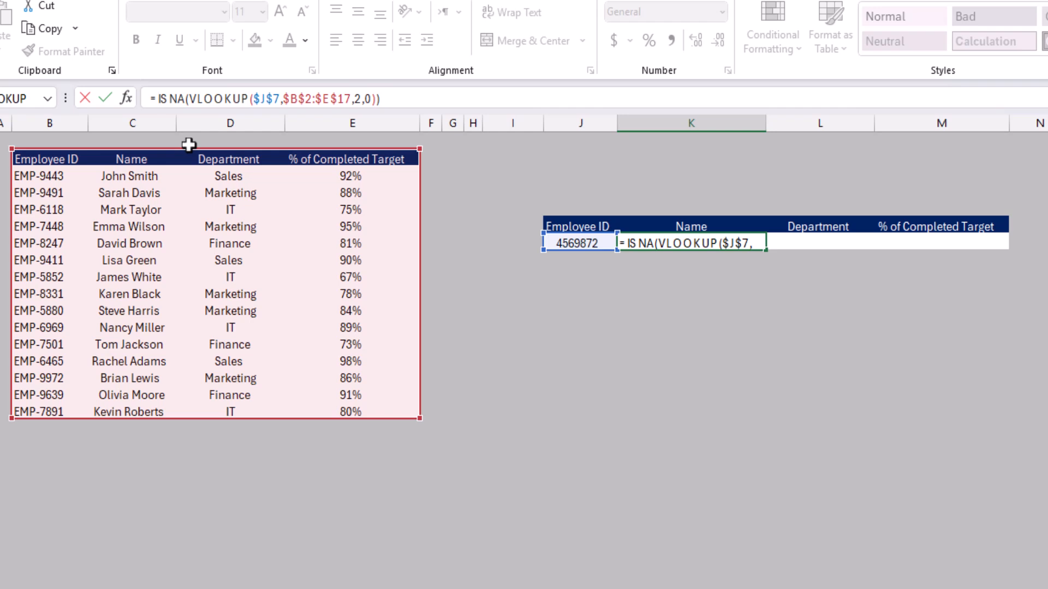
click(157, 99)
text(IF()
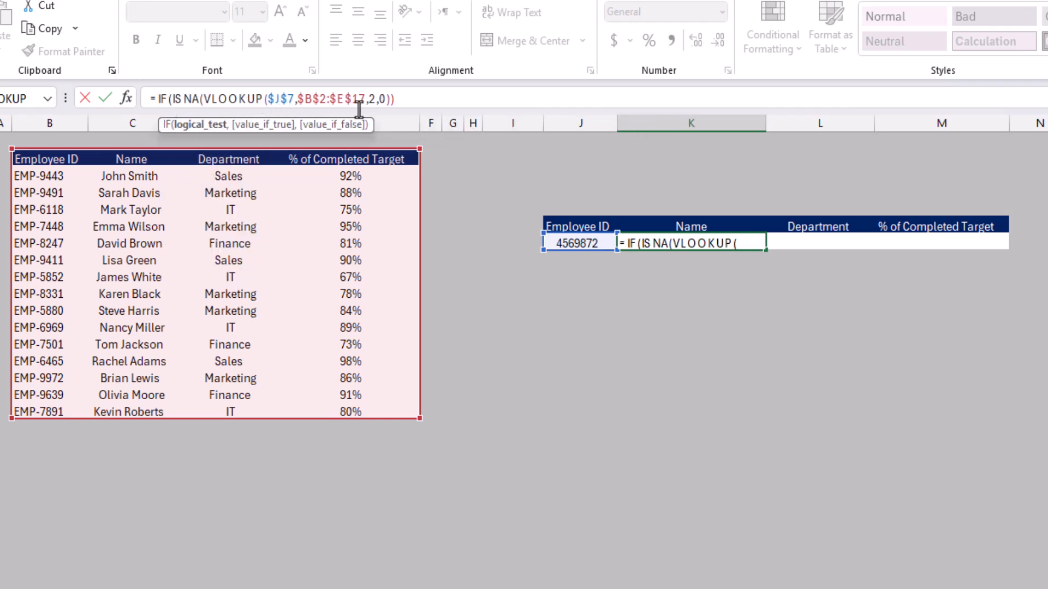
click(396, 99)
text())
text(,)
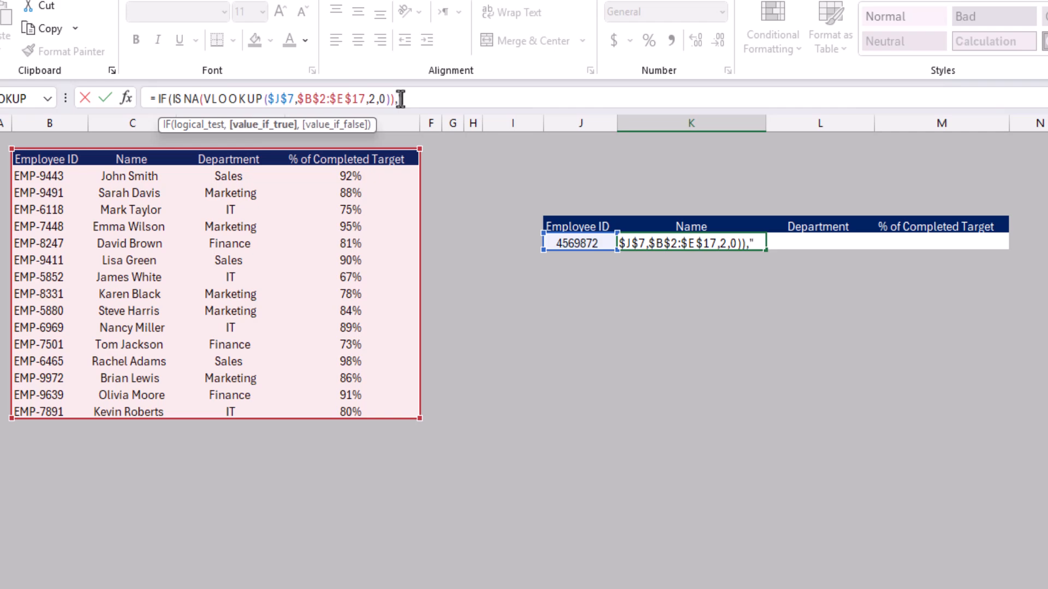
text("Not Exist")
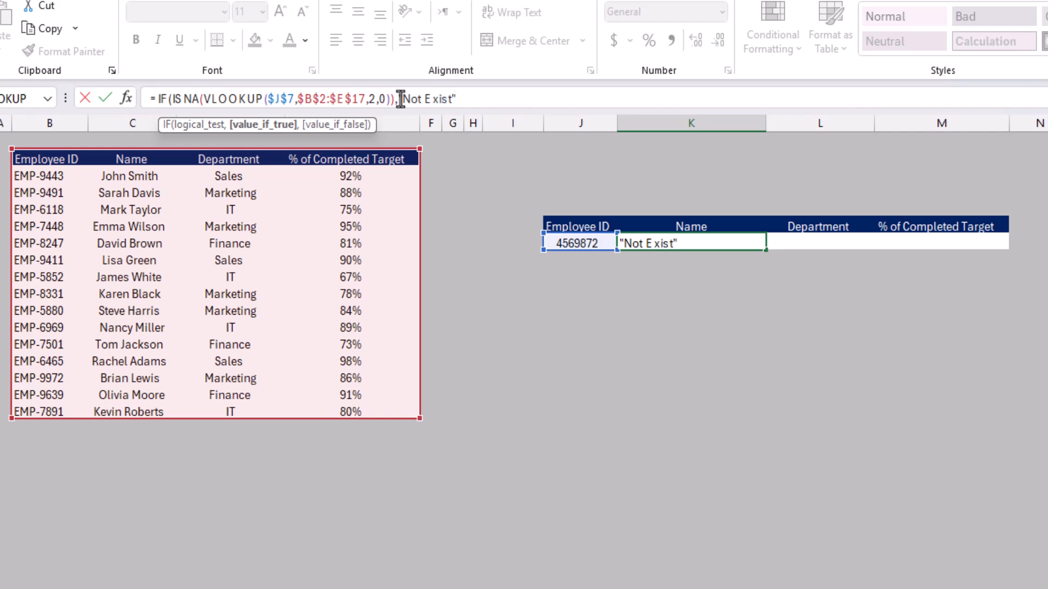
text(,)
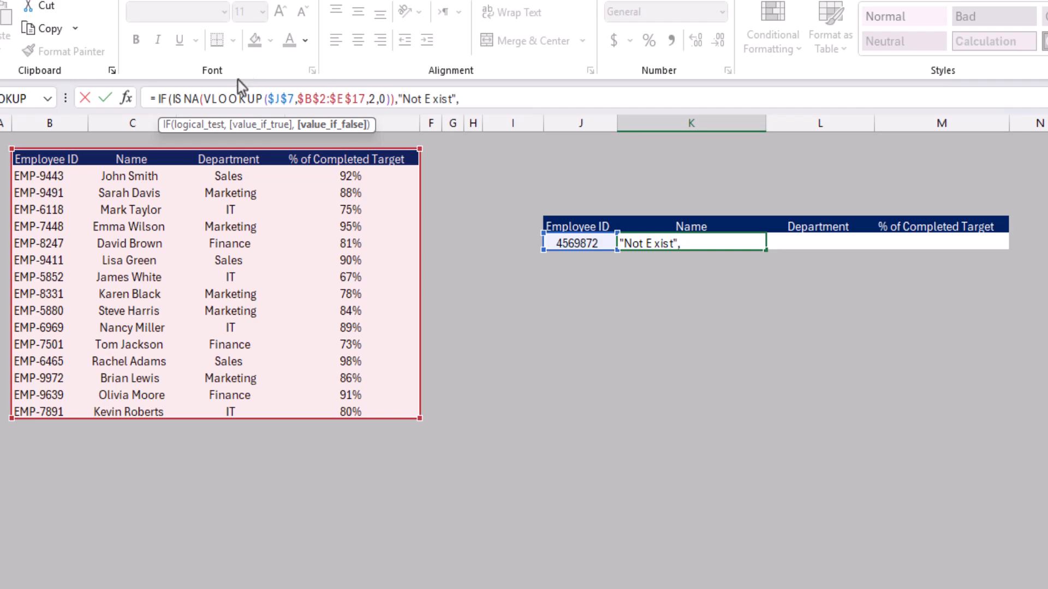
Reuse the VLOOKUP from the ISNA test as the IF's value if false and complete the K7 formula.
drag(203, 98, 391, 100)
key(ctrl+c)
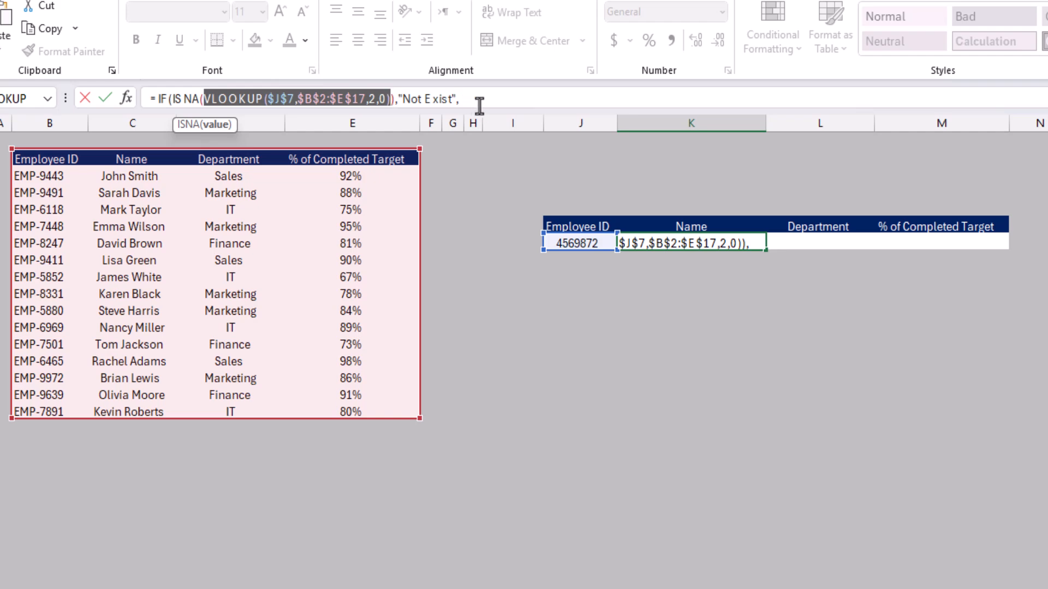
click(497, 104)
key(ctrl+v)
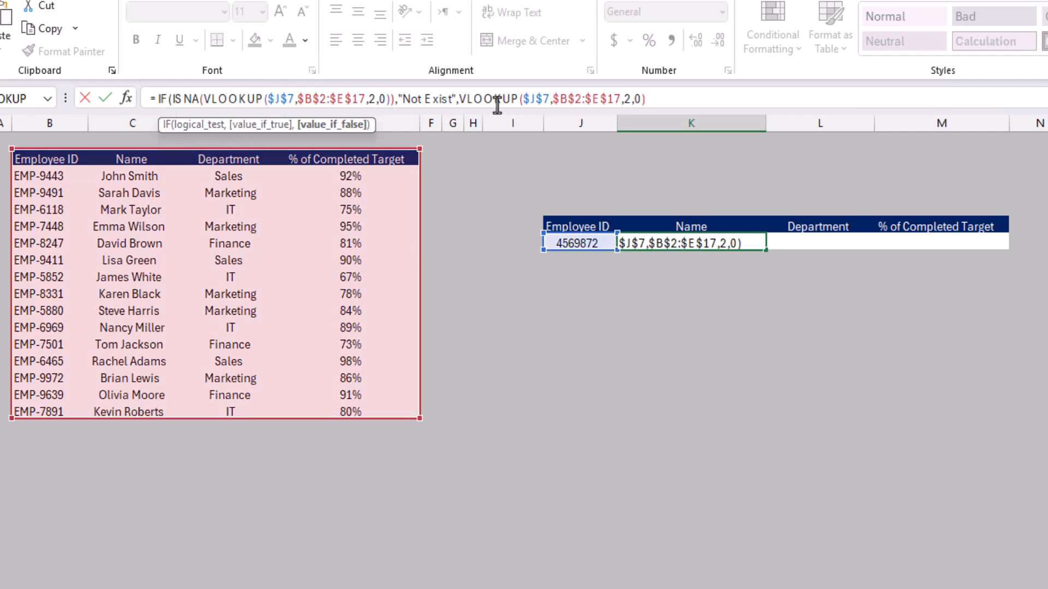
text())
key(Return)
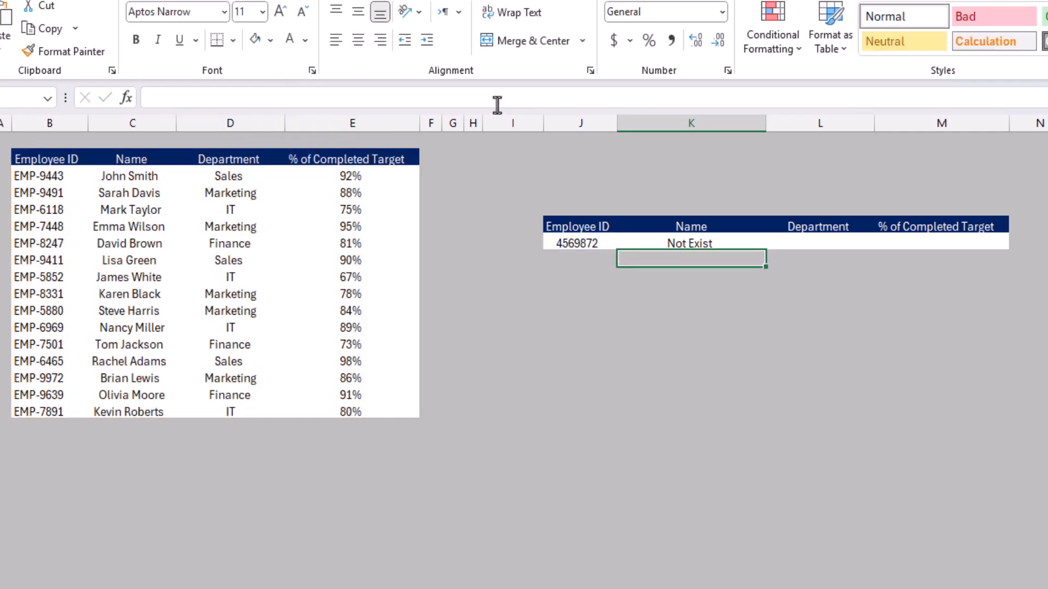
key(Up)
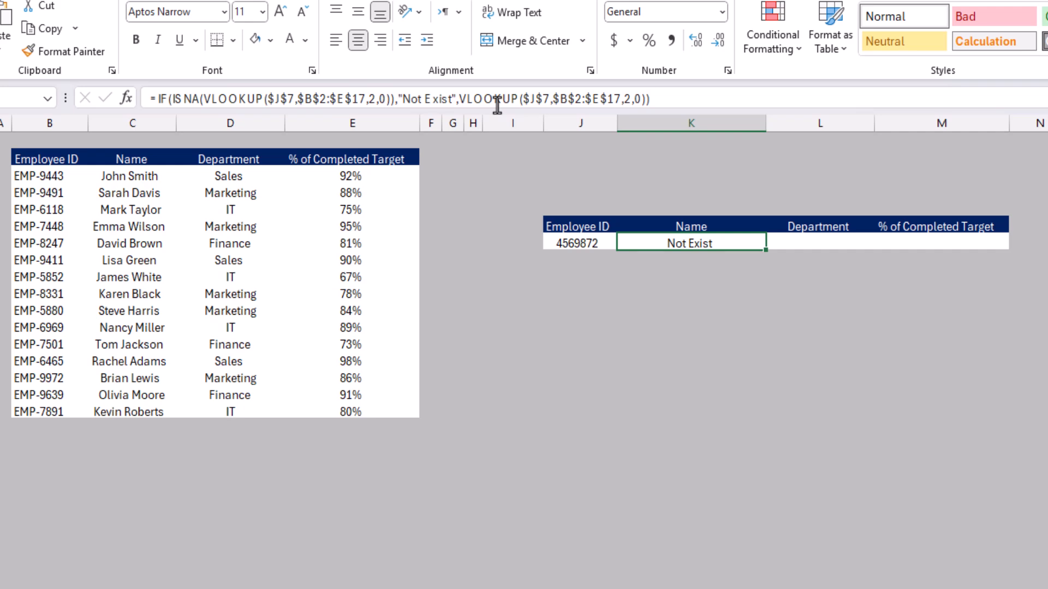
Test the K7 lookup with an existing employee by copying the Employee ID from B9 into J7.
key(Left)
key(Left)
key(Left)
key(Left)
key(Left)
key(Left)
key(Left)
key(Left)
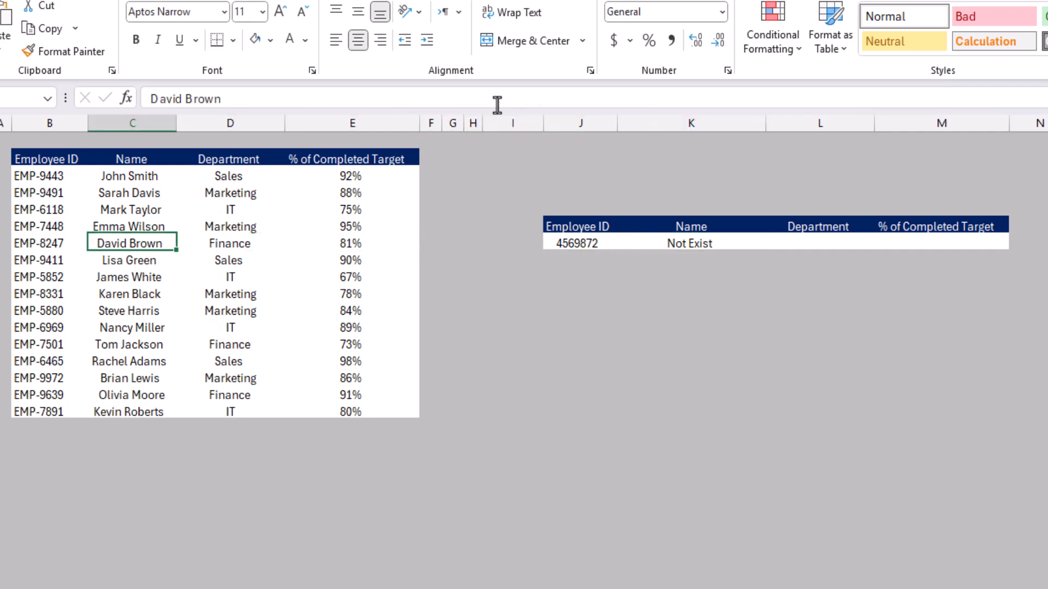
key(Left)
key(Down)
key(Down)
key(ctrl+c)
key(Right)
key(Right)
key(Right)
key(Right)
key(Right)
key(Right)
key(Right)
key(Right)
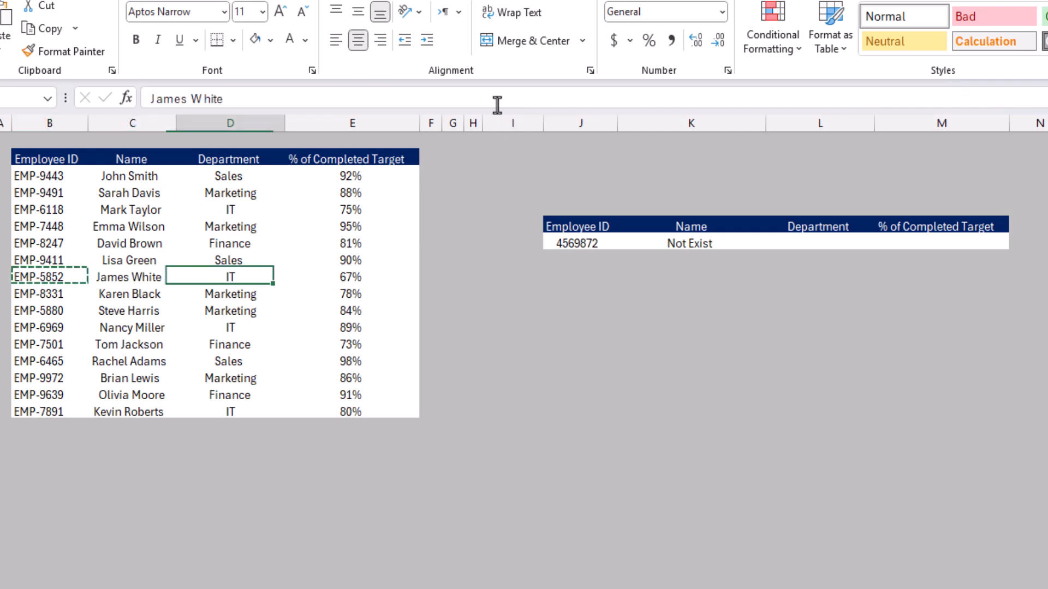
key(Up)
key(Up)
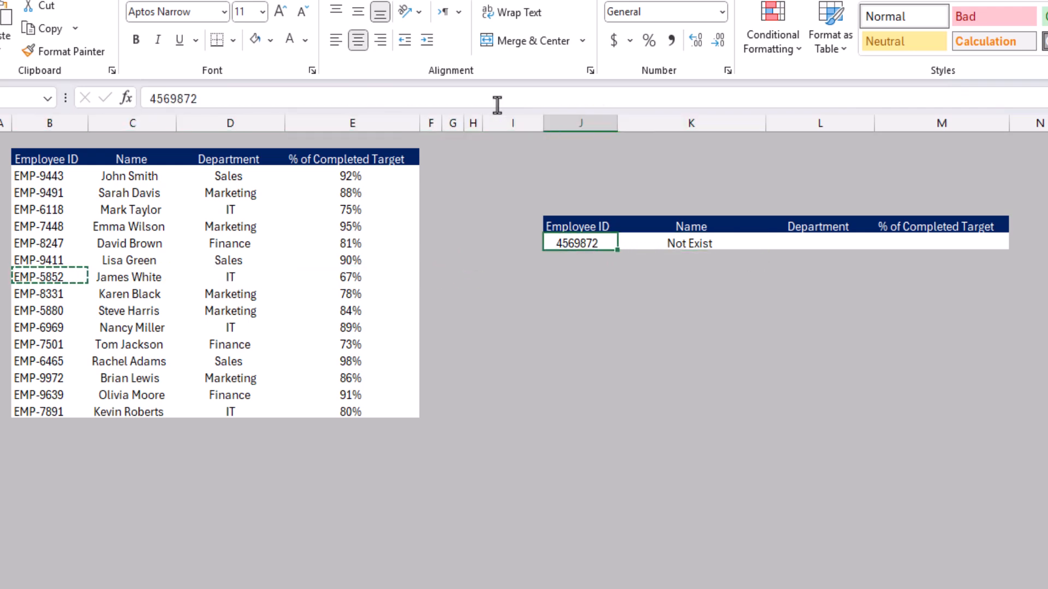
key(ctrl+v)
Fill the K7 formula across the Department and % of Completed Target cells, L7 and M7.
key(Right)
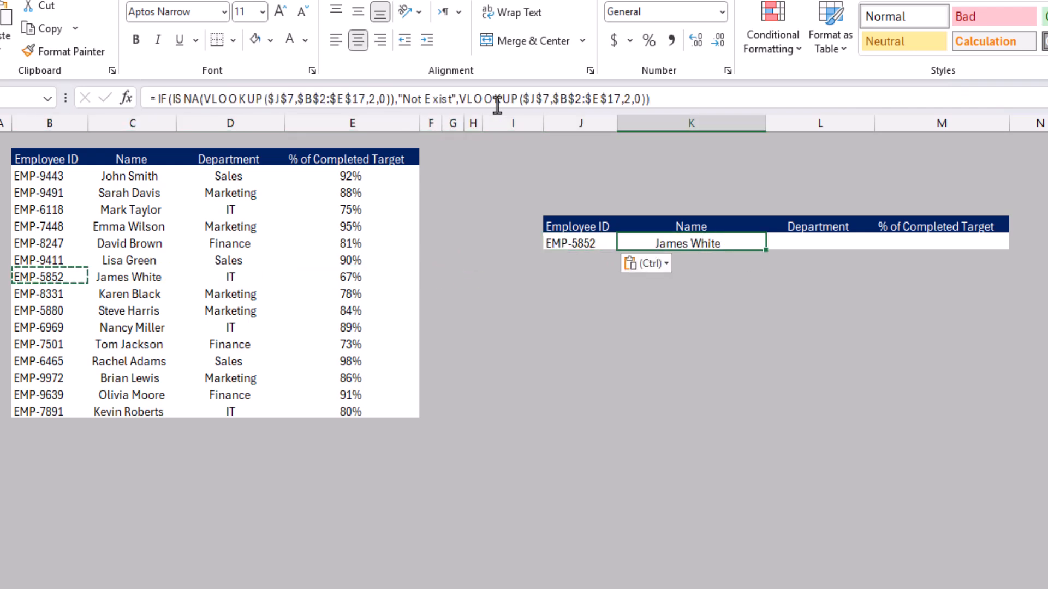
key(shift+Right)
key(shift+Right)
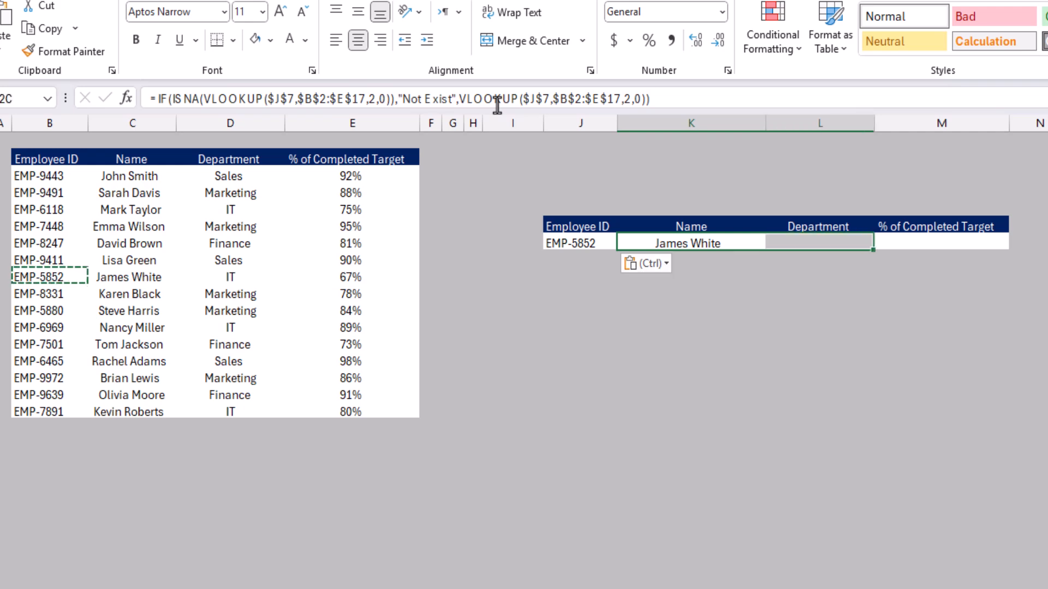
key(ctrl+r)
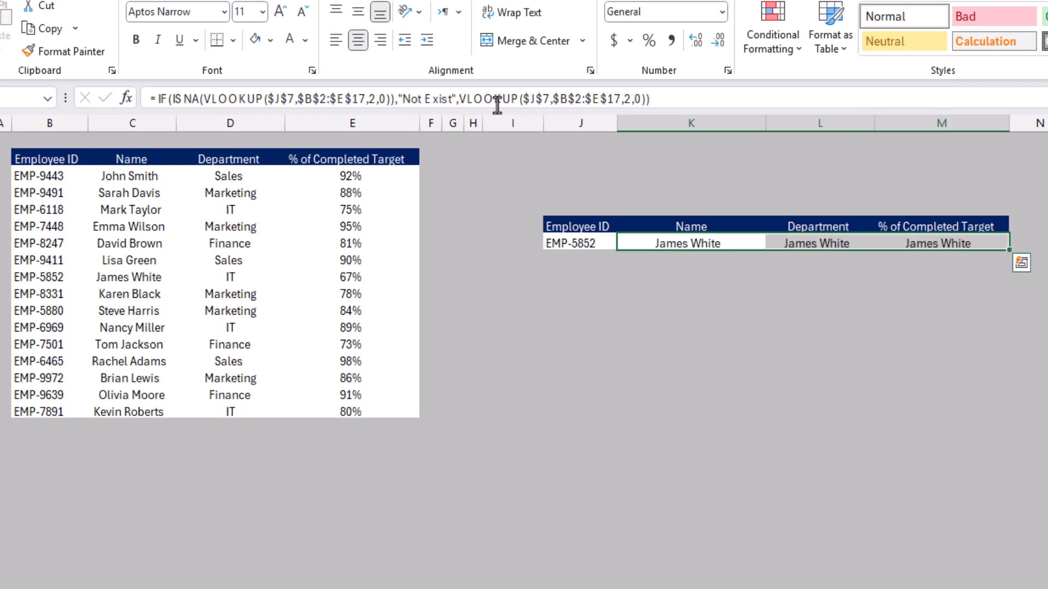
Set the column index number to 3 in both VLOOKUPs of the Department formula in L7.
click(851, 244)
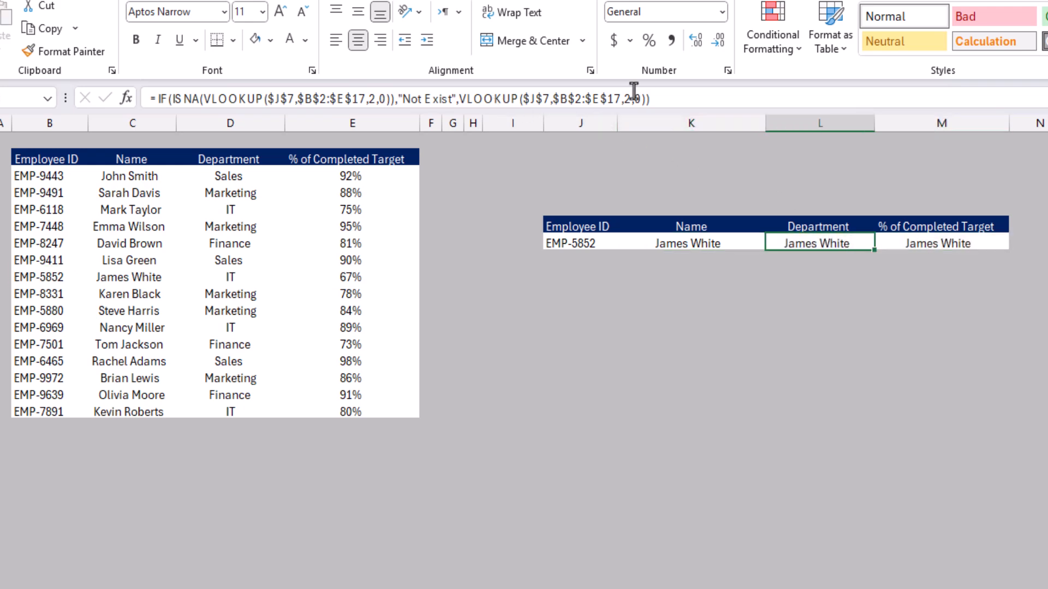
click(628, 98)
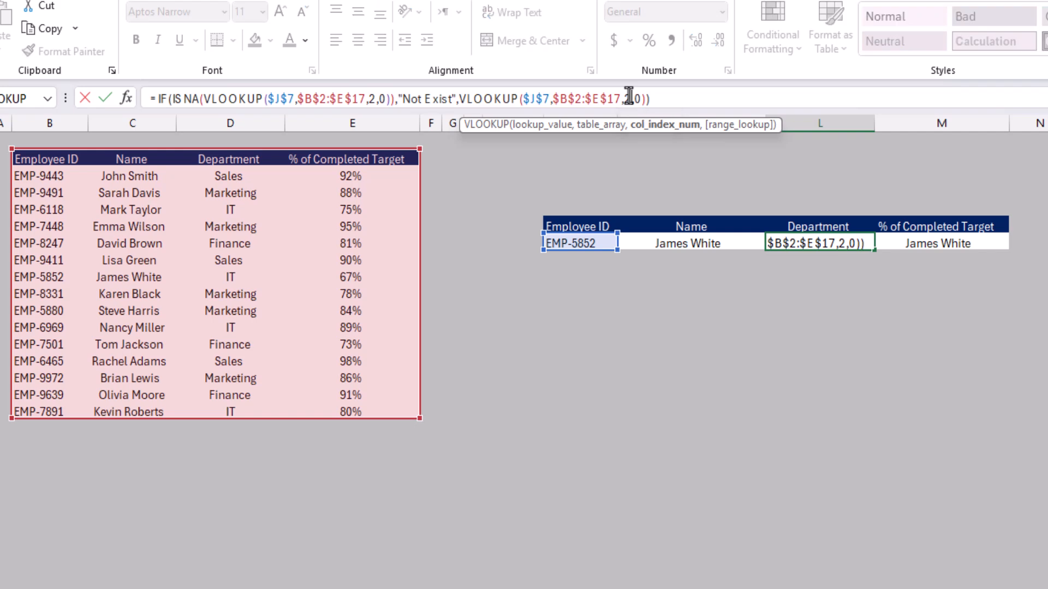
key(BackSpace)
text(3)
click(369, 100)
key(BackSpace)
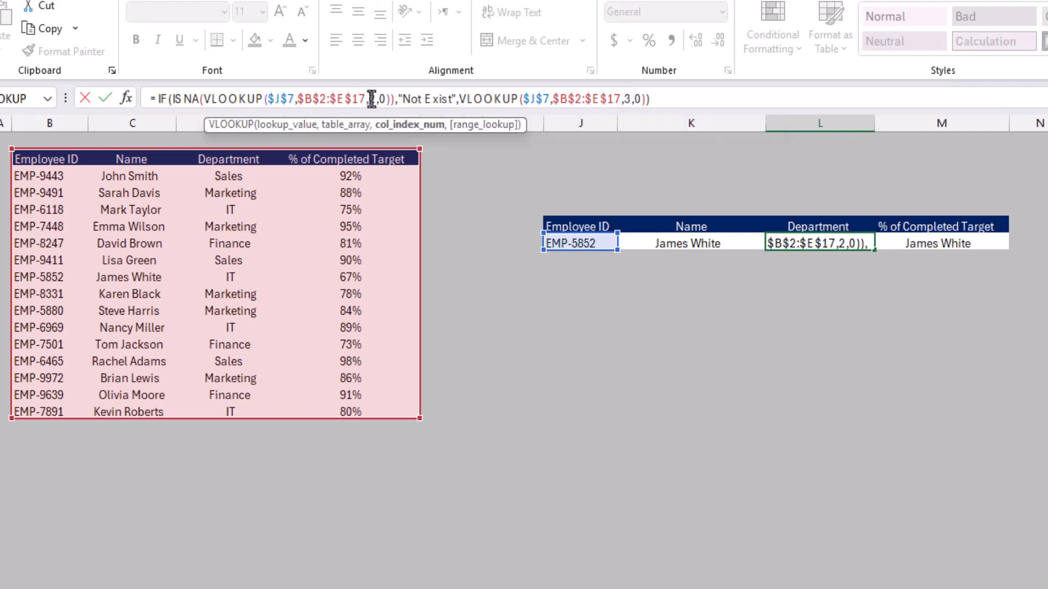
text(3)
key(Return)
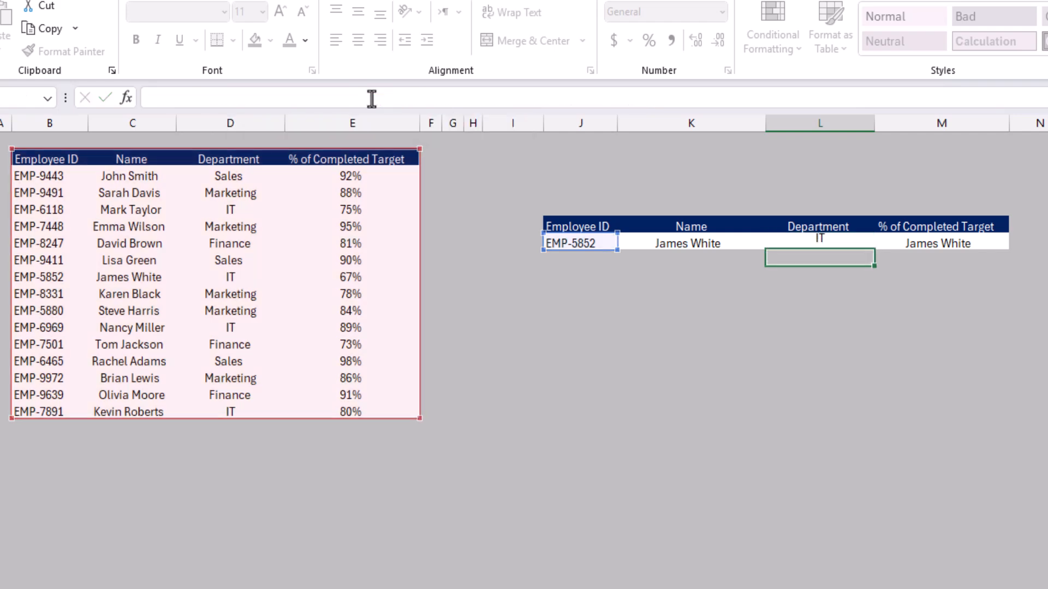
Set the column index number to 4 in both VLOOKUPs of M7 and format the cell as a percentage.
key(Up)
key(Right)
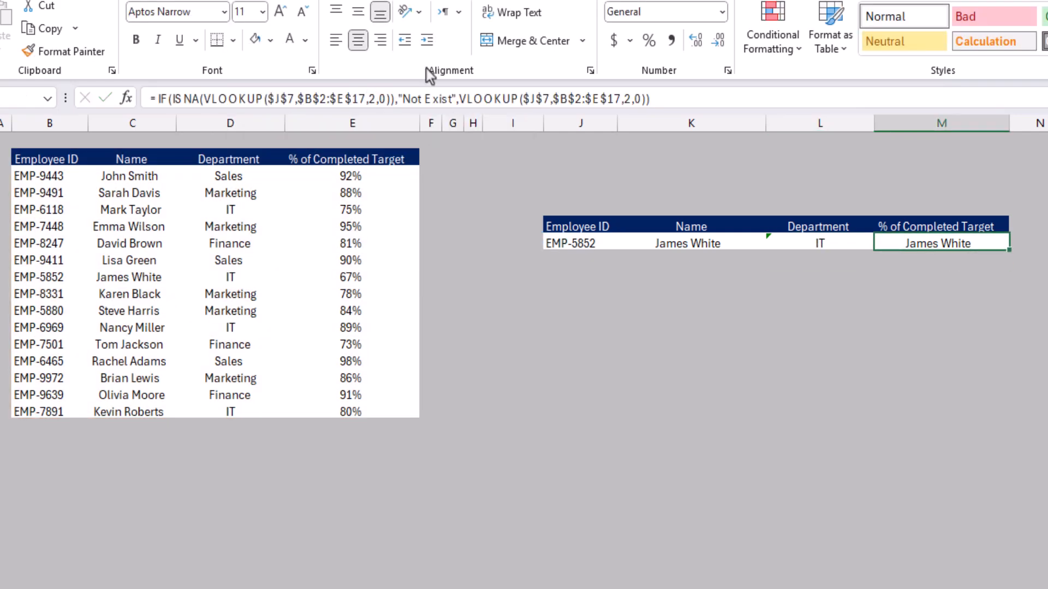
click(631, 104)
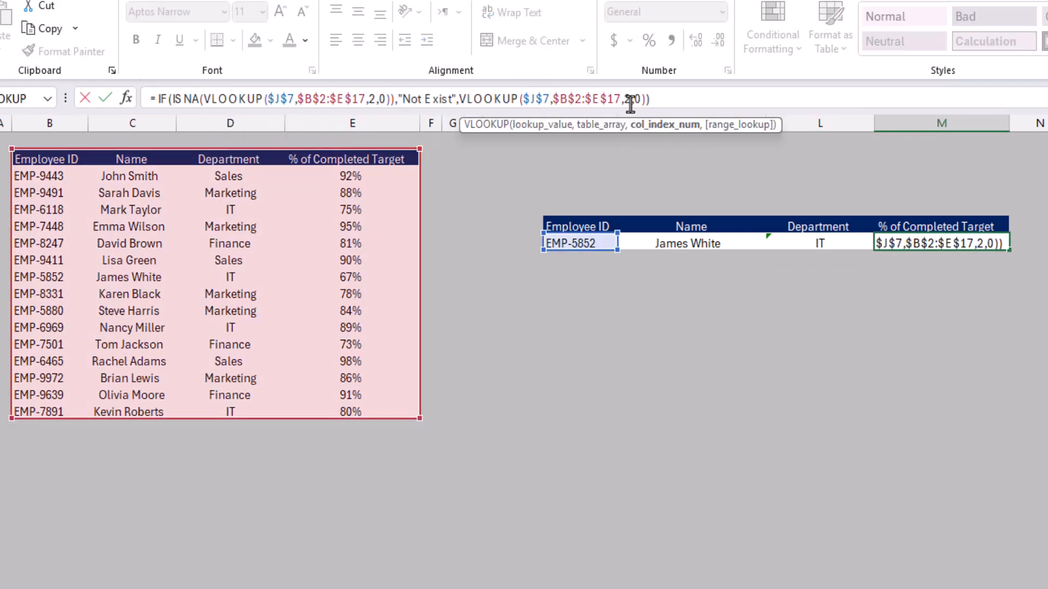
key(BackSpace)
text(4)
click(373, 99)
key(BackSpace)
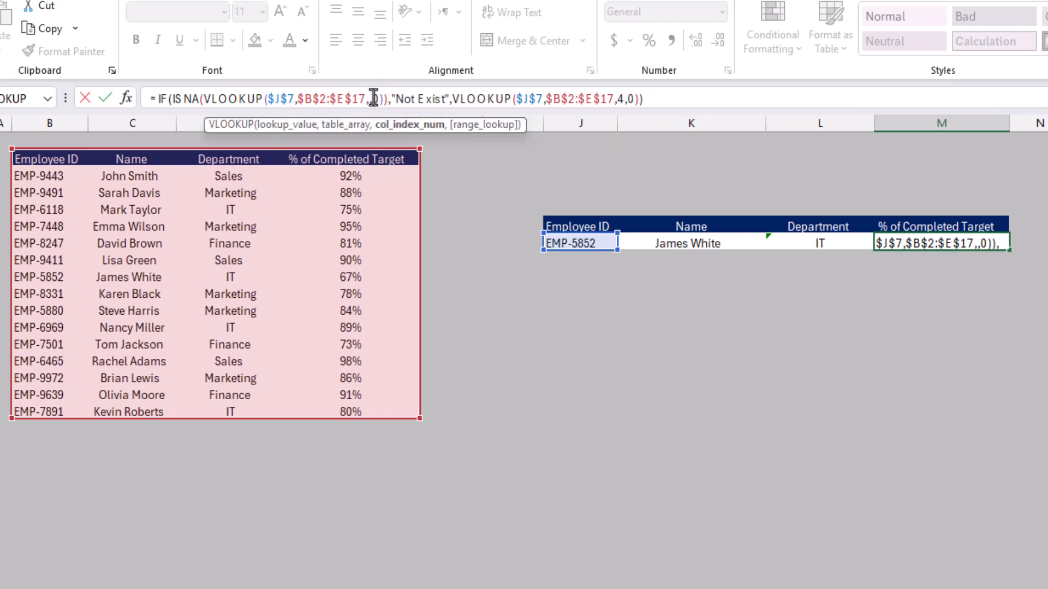
text(4)
key(Return)
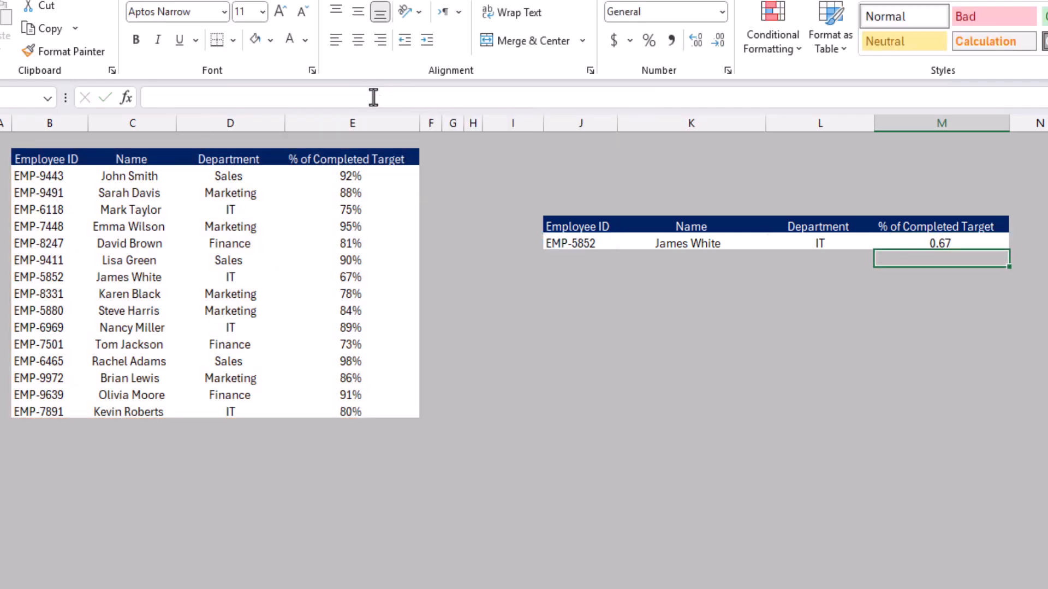
key(Up)
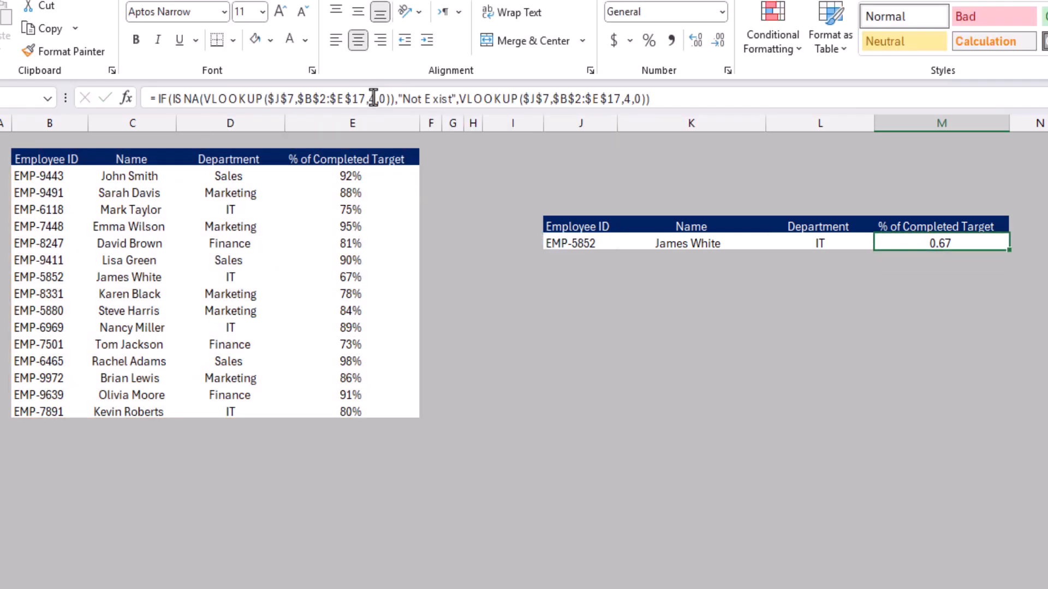
click(649, 41)
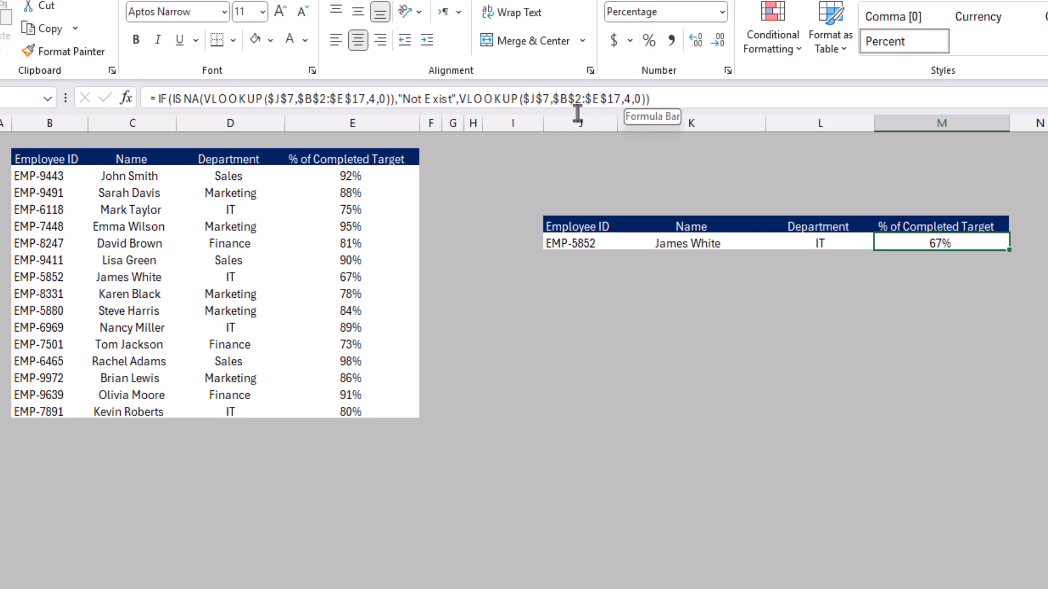
Test all three lookup formulas with another existing employee by copying the Employee ID from B6 into J7.
click(39, 225)
key(ctrl+c)
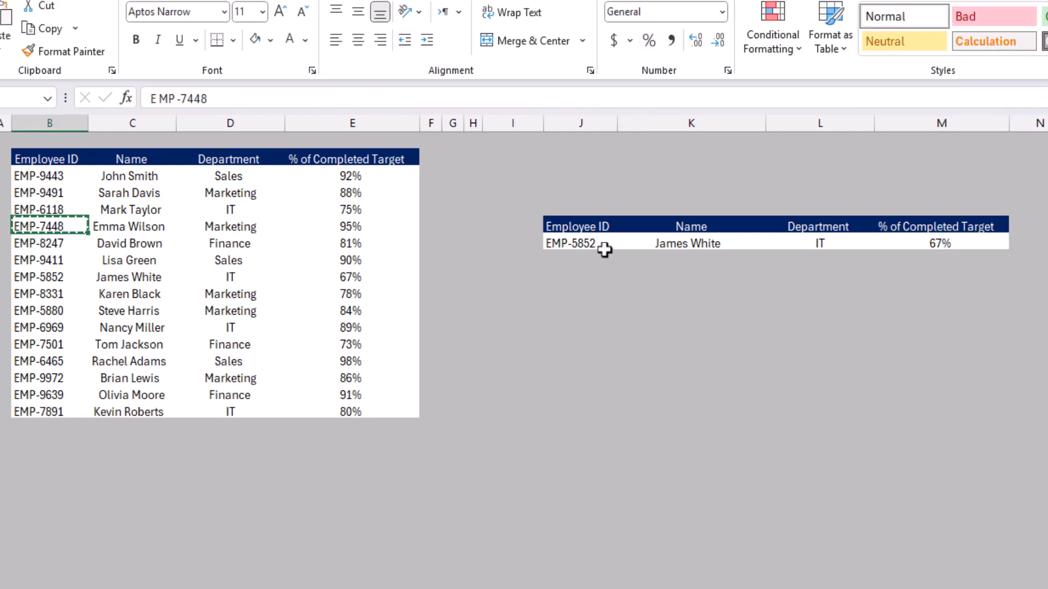
click(600, 245)
key(ctrl+v)
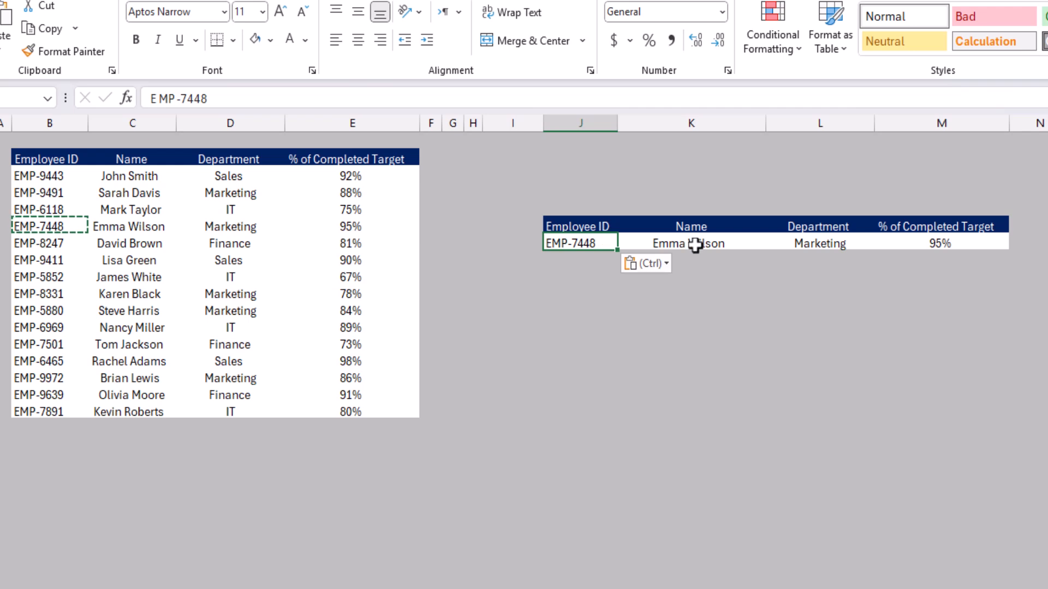
Replace the Employee ID in J7 with 1235678, which is missing from the table, to test the error handling.
key(BackSpace)
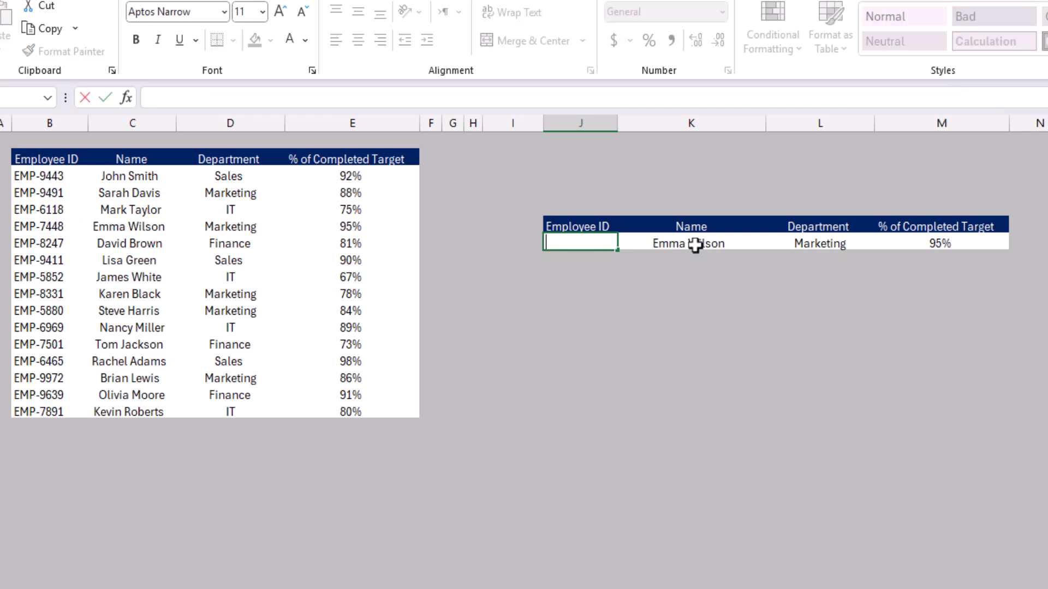
text(1235678)
key(Return)
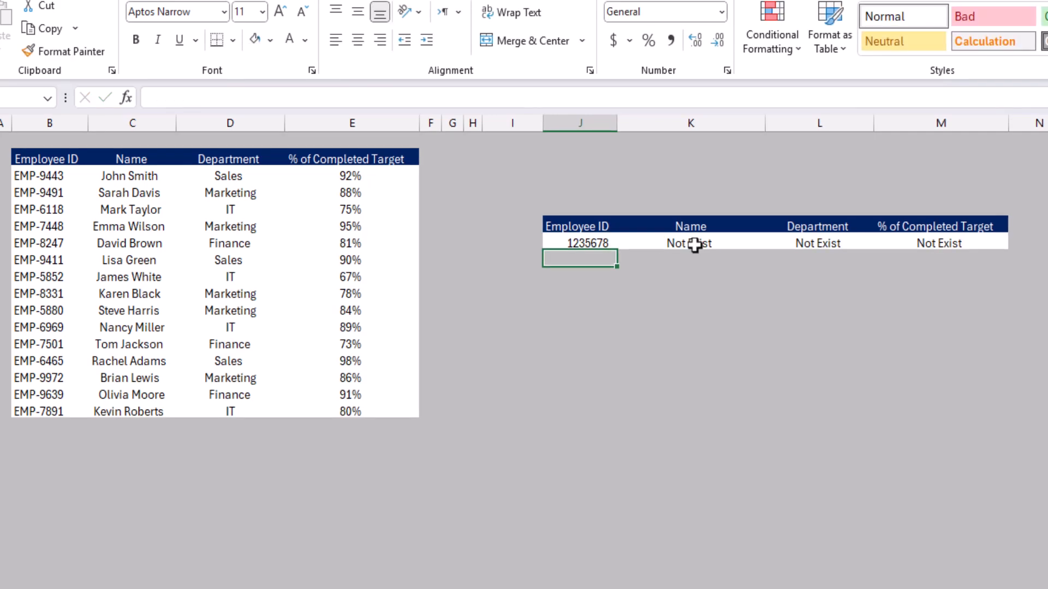